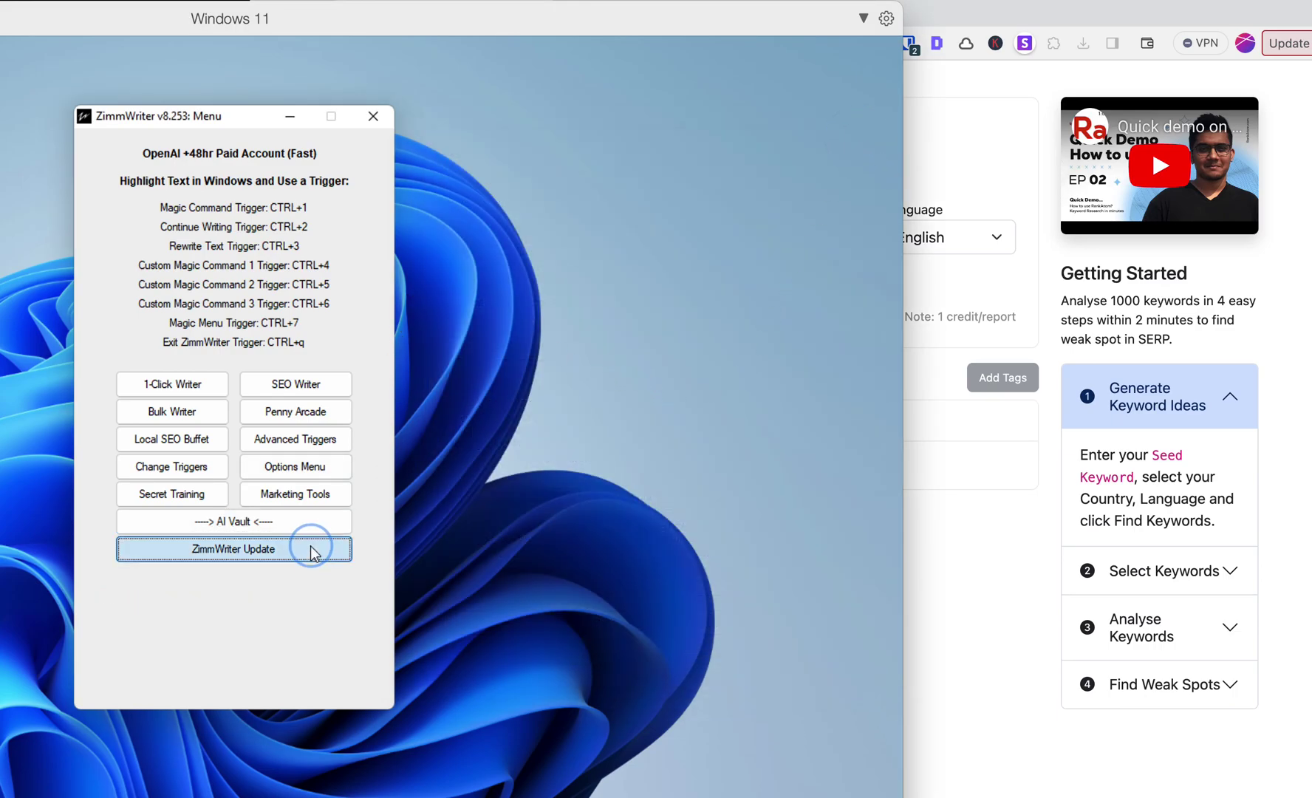
Step: Open the Topical Authority Generator from AI Vault and enter 'golf simulator' as the concept
left_click(313, 521)
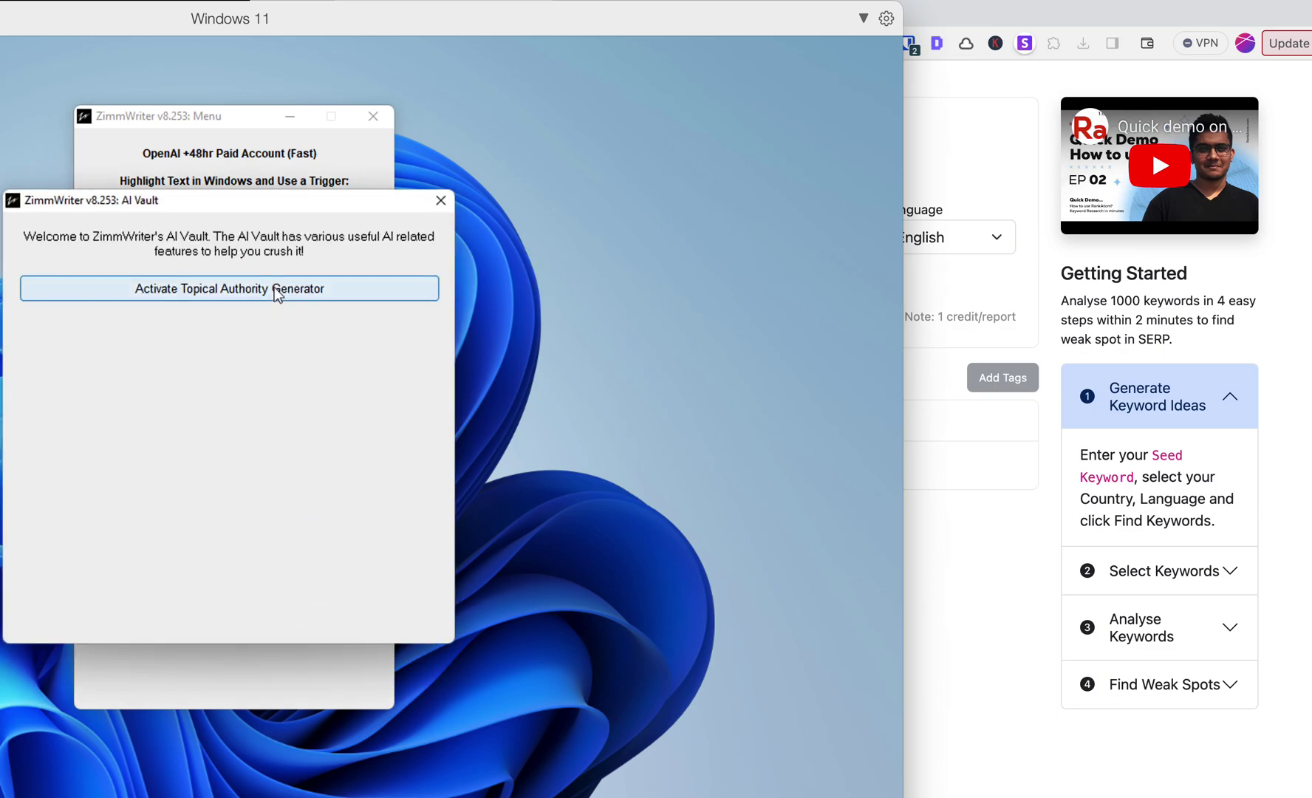
left_click(278, 289)
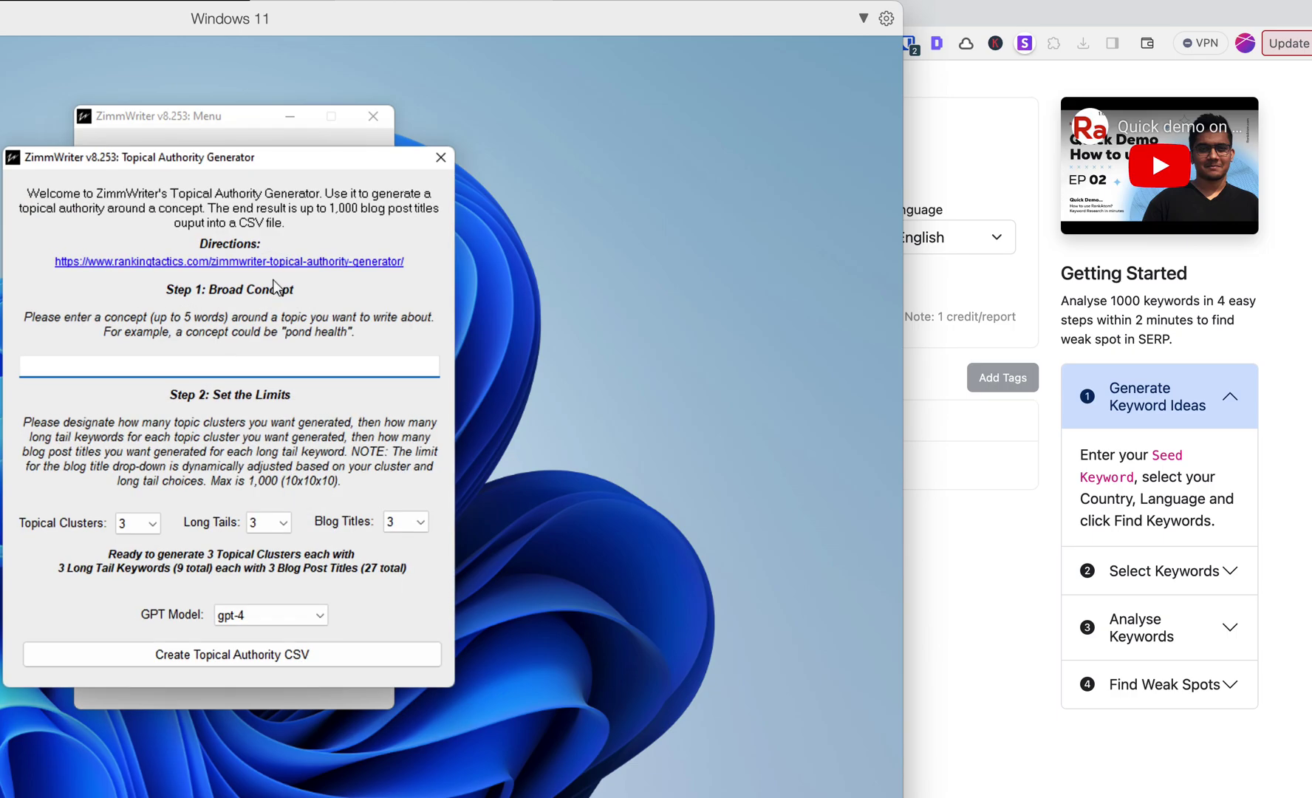
type("golf simulator")
left_click_drag(291, 158, 546, 149)
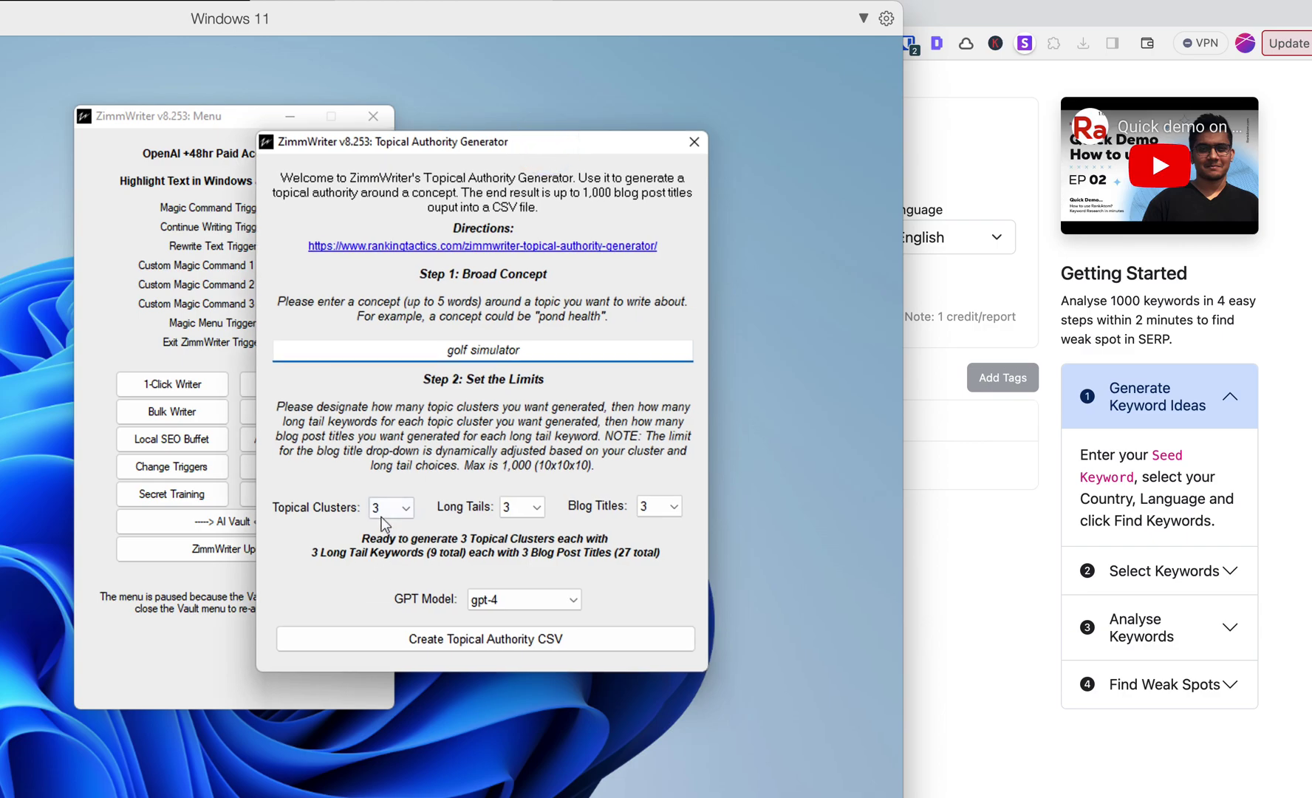
Step: Set 10 clusters, 30 long tails and 0 blog titles, then create the topical authority CSV
left_click(391, 508)
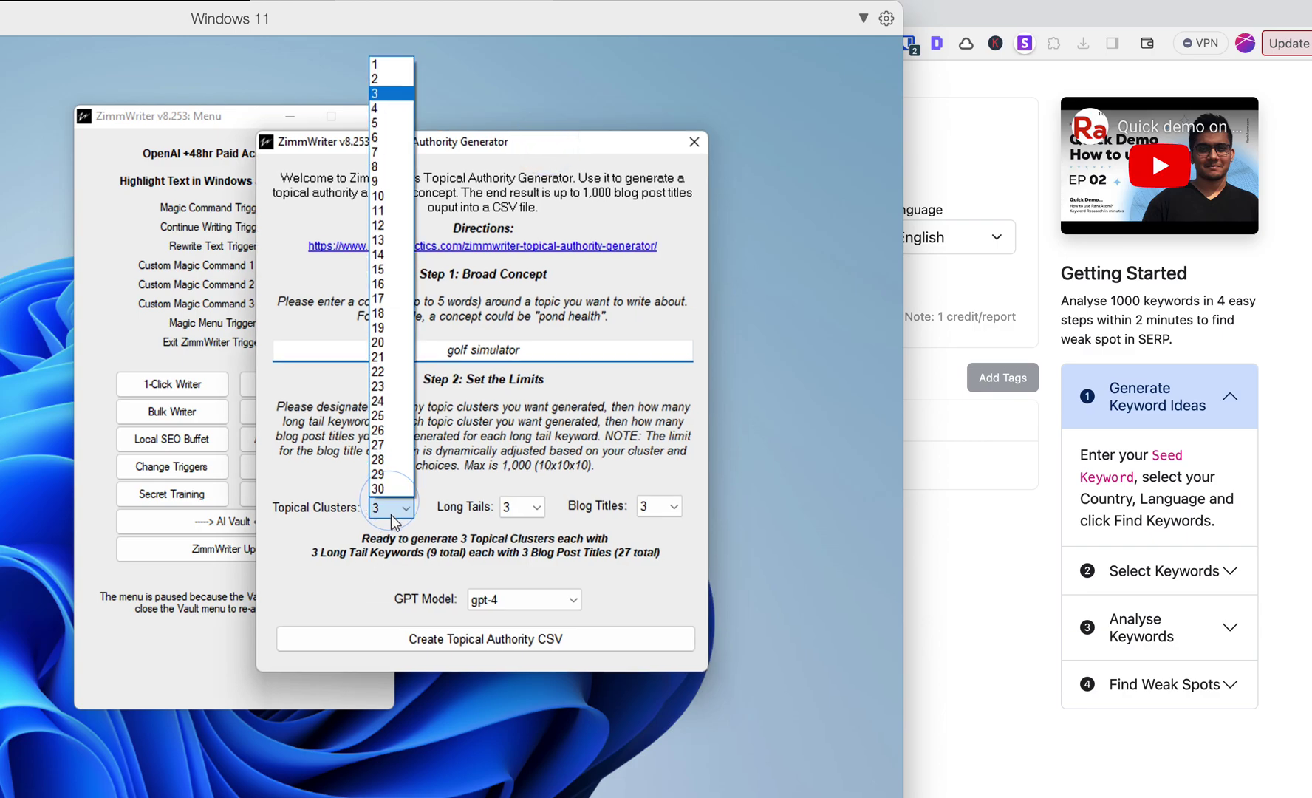
left_click(378, 195)
left_click(521, 506)
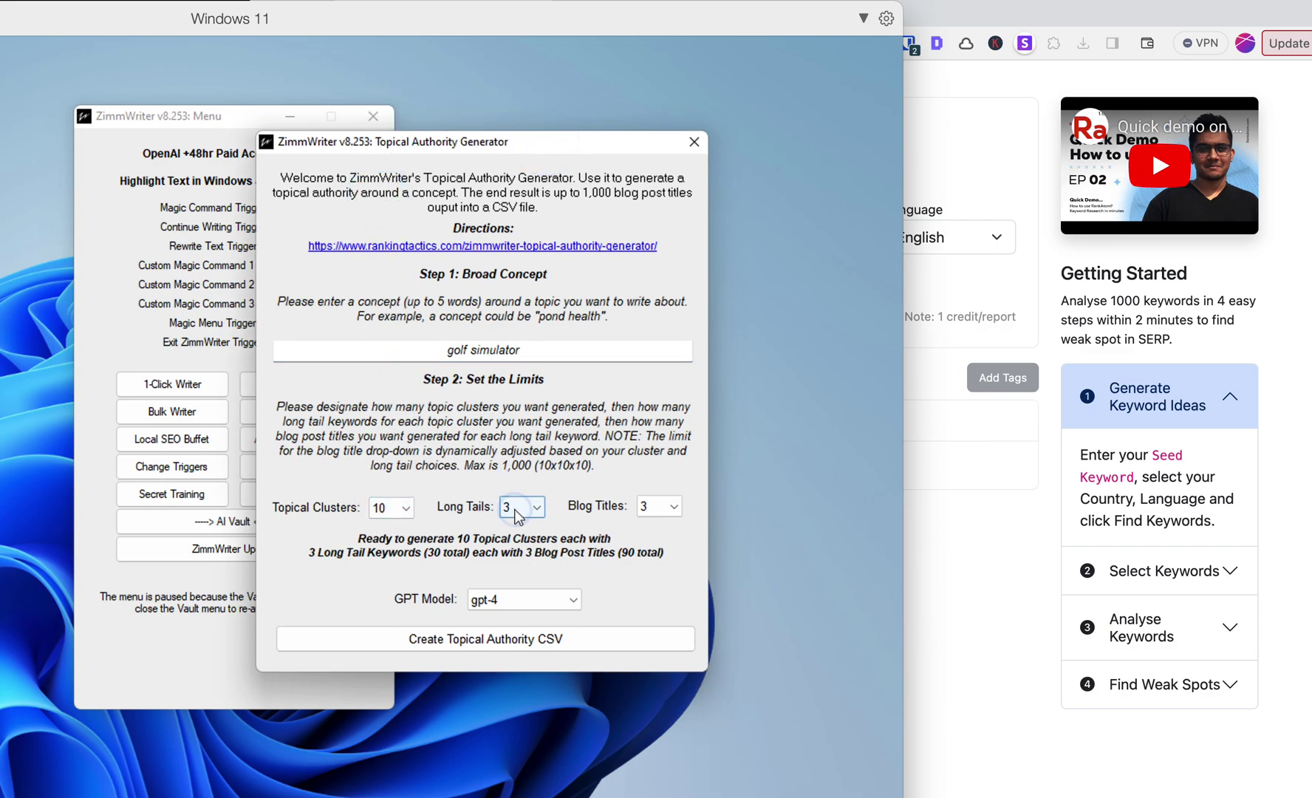
left_click(518, 486)
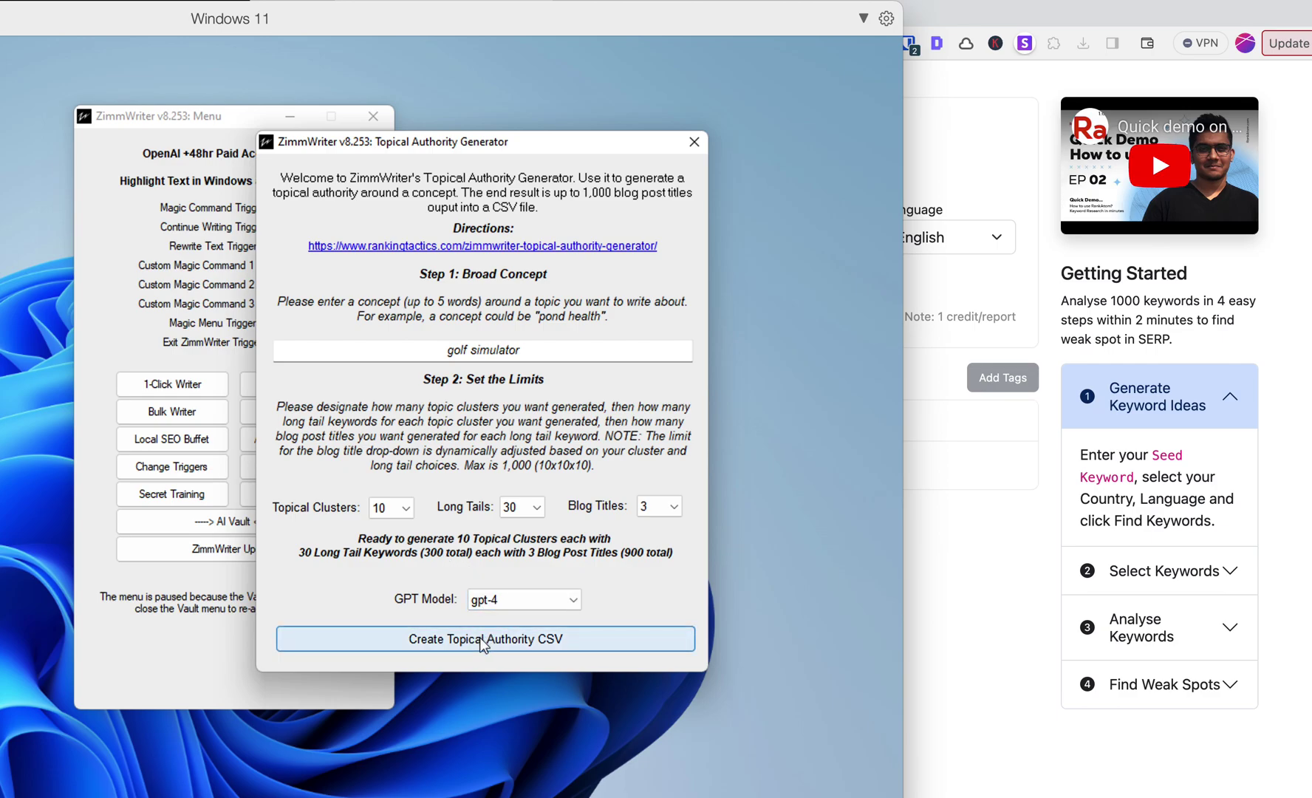
left_click(659, 507)
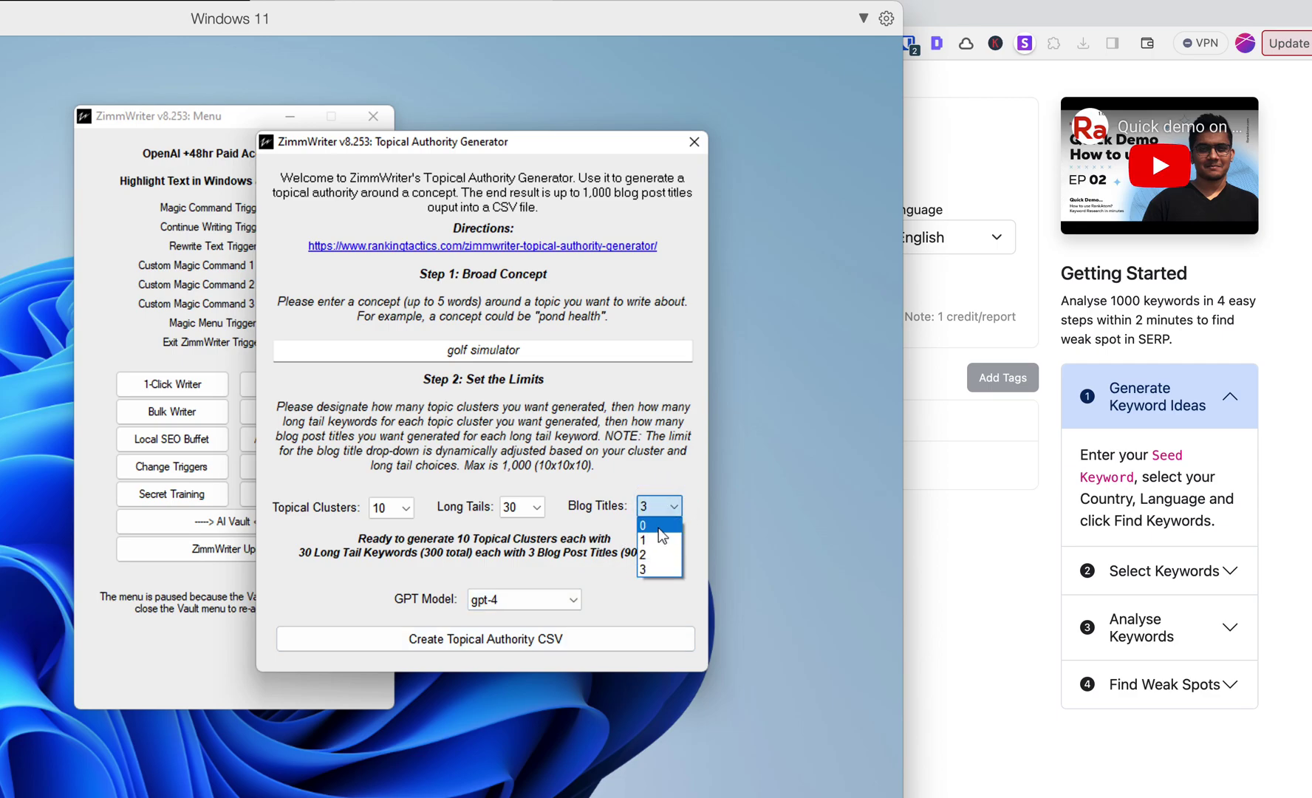
left_click(658, 527)
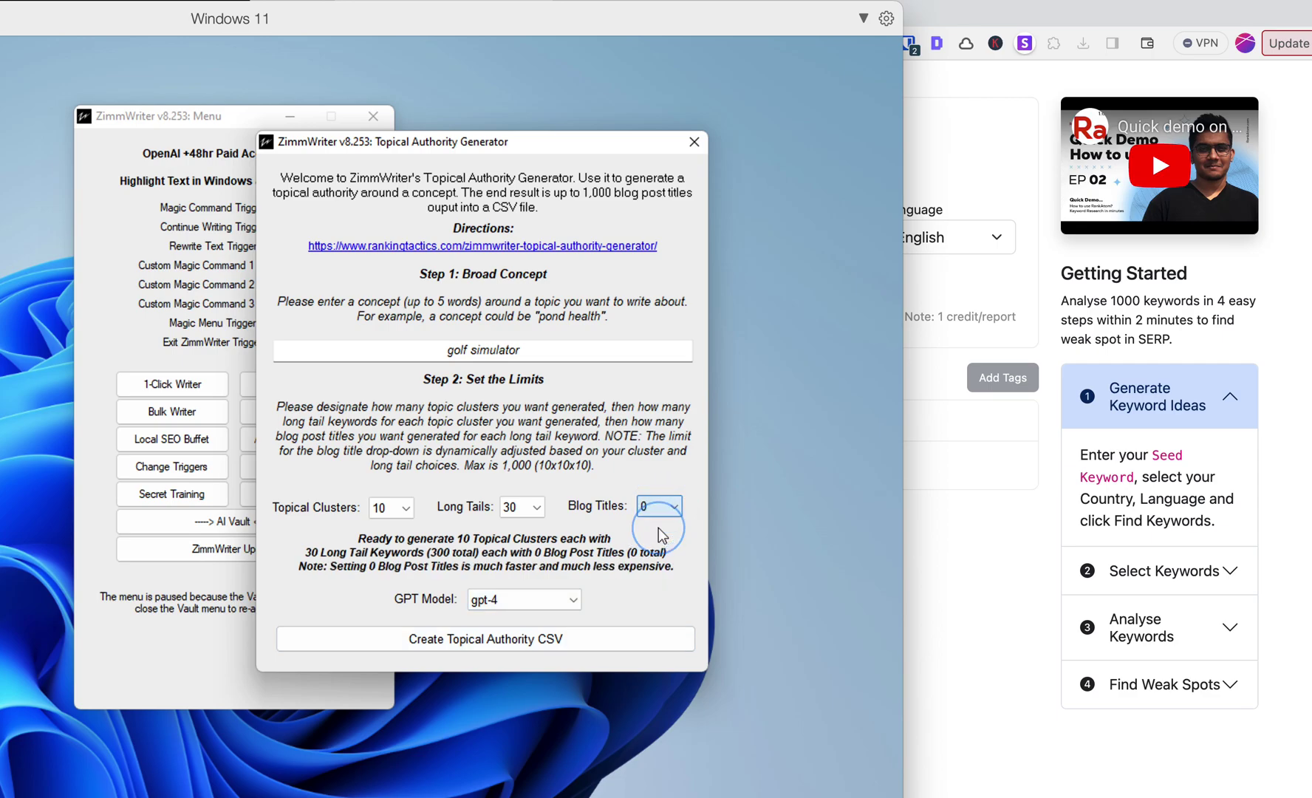
left_click(503, 638)
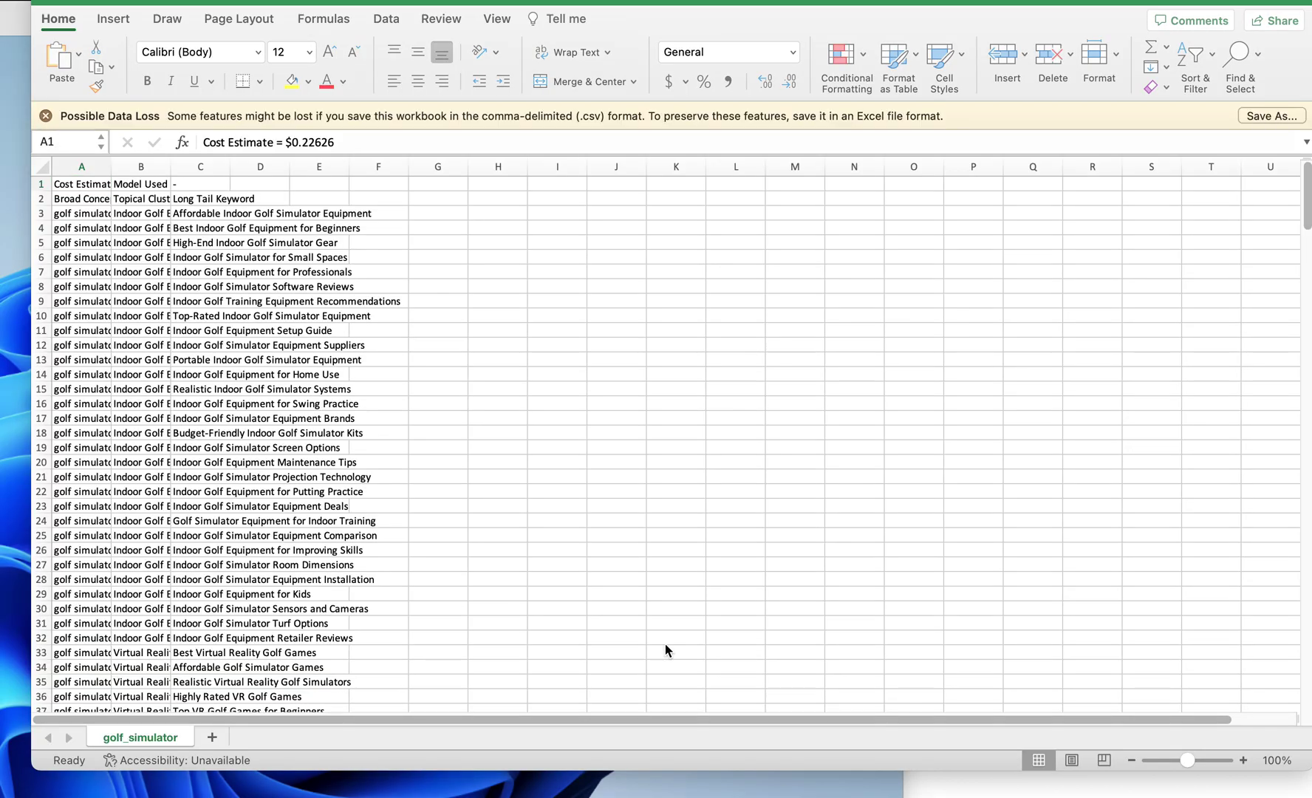
Step: Autofit columns A–C of the golf simulator sheet to their contents
left_click(42, 166)
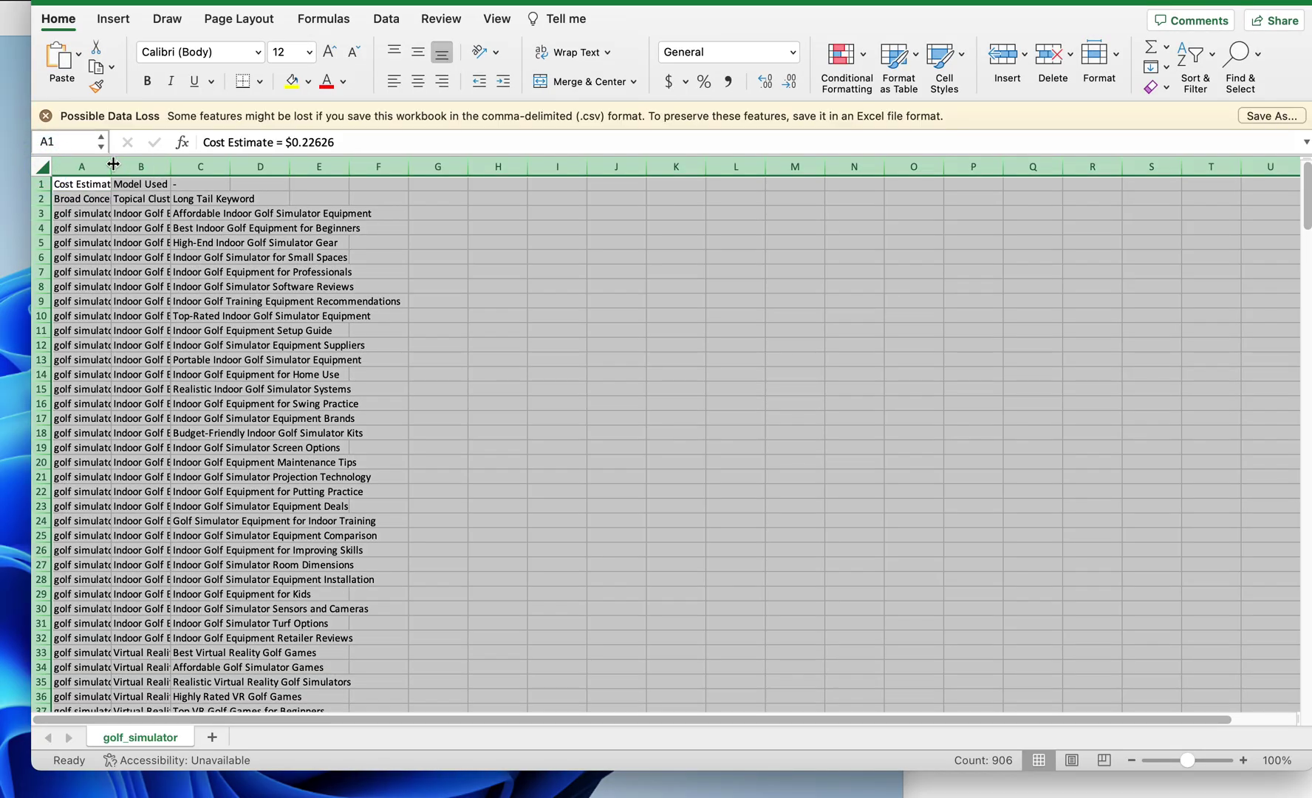
double_click(112, 167)
left_click(181, 210)
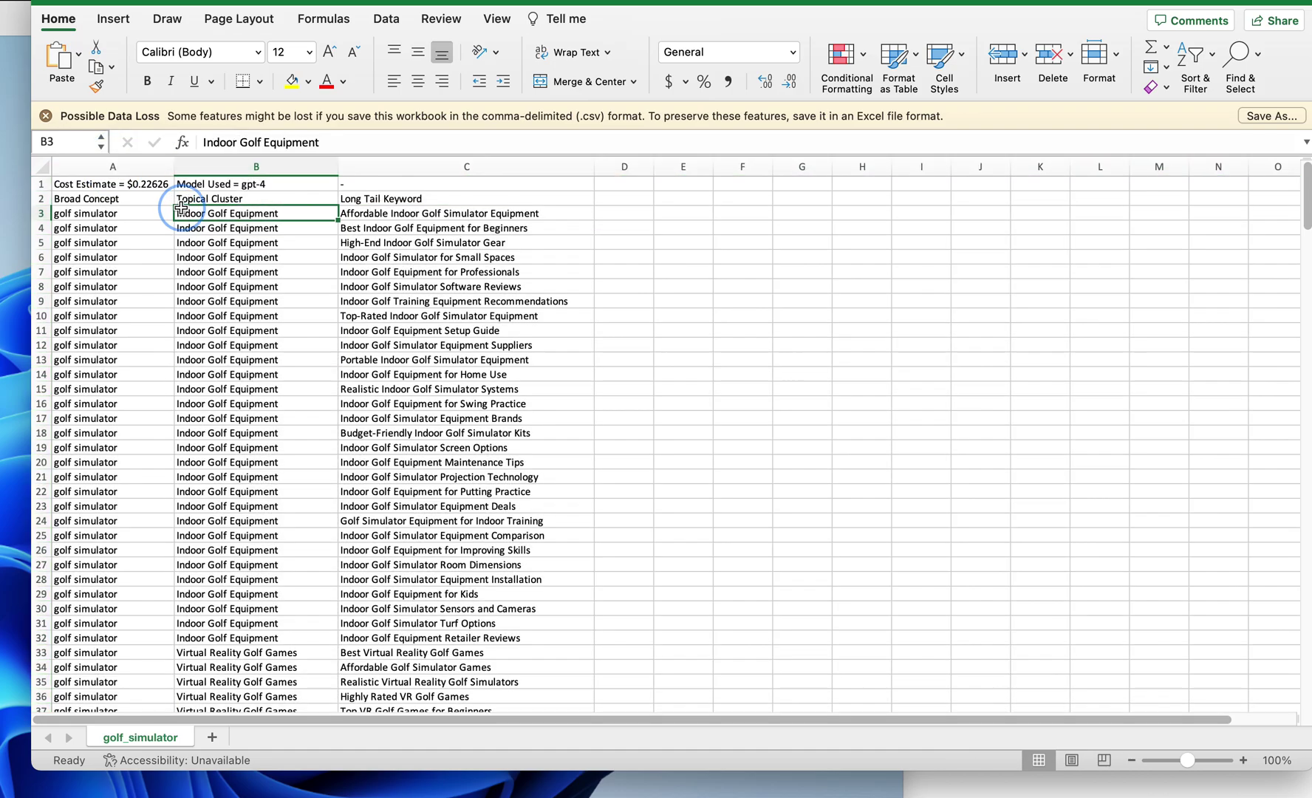
Step: Copy the 300 long tail keywords in C3:C302 and bring RankAtom's Keyword Research page forward
left_click(377, 215)
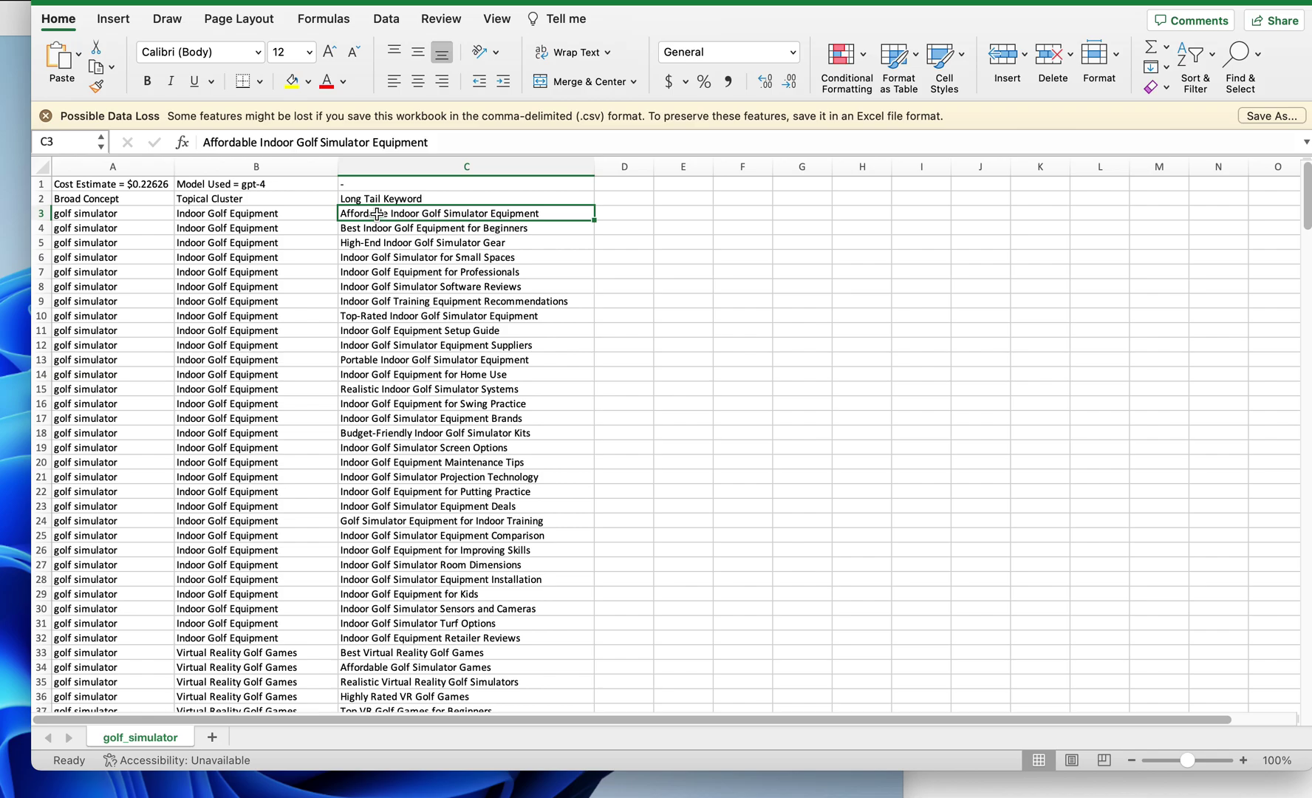
key("ctrl+shift+Down")
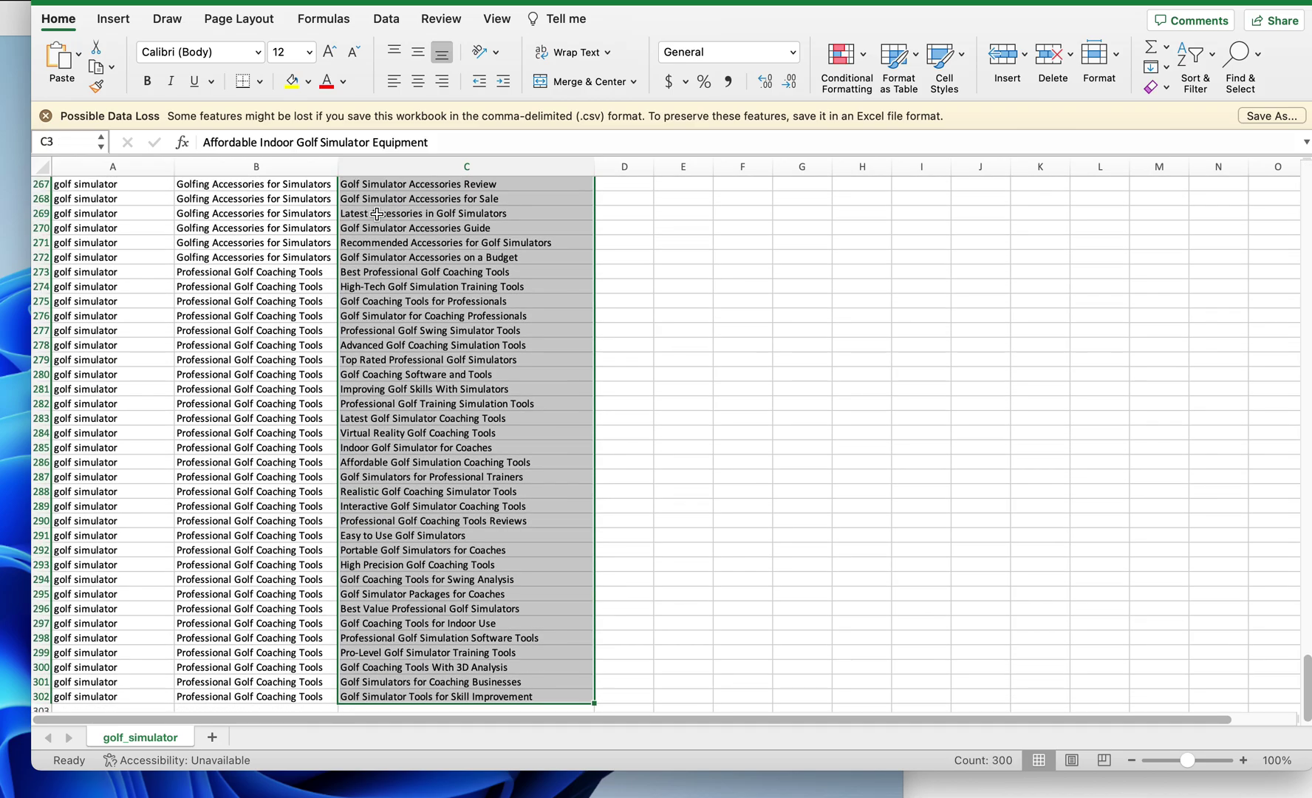
key("super+c")
scroll(377, 214, "up", 20)
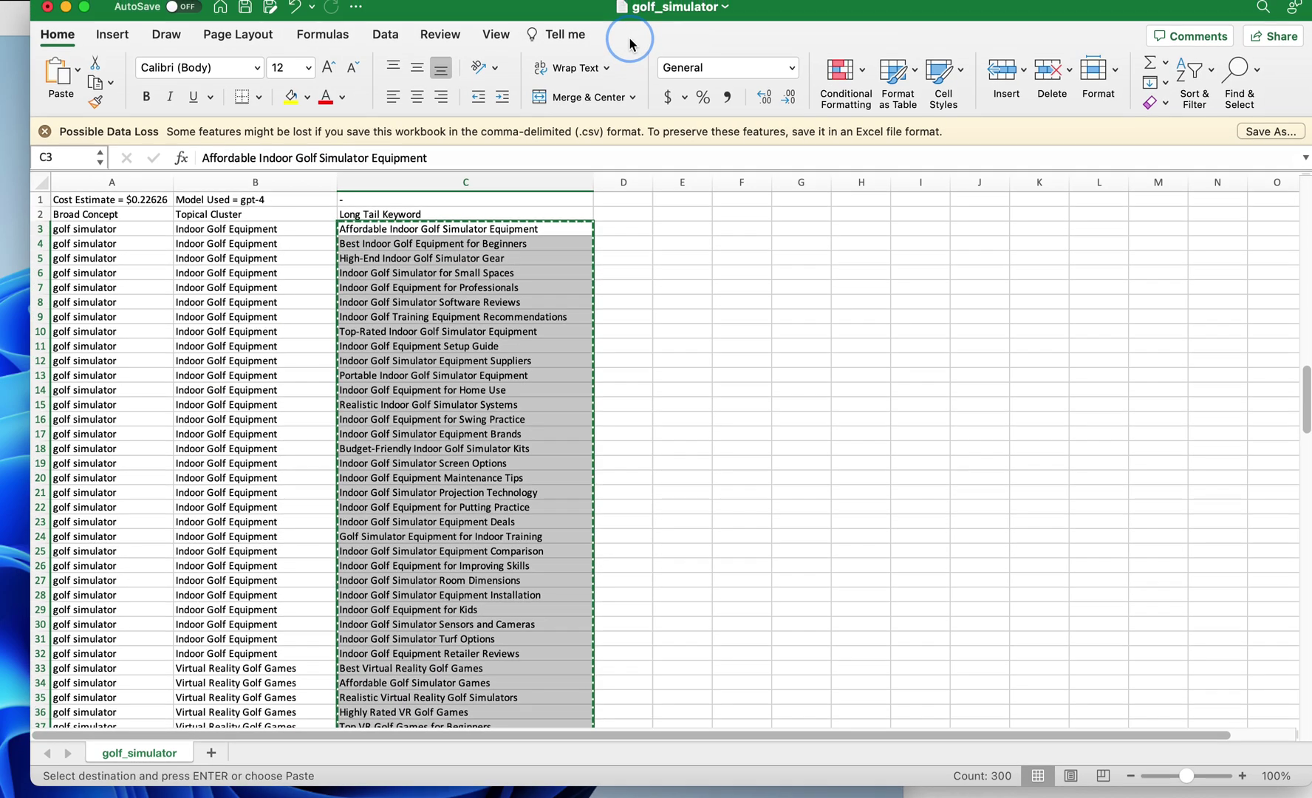
left_click(632, 28)
left_click_drag(999, 14, 937, 14)
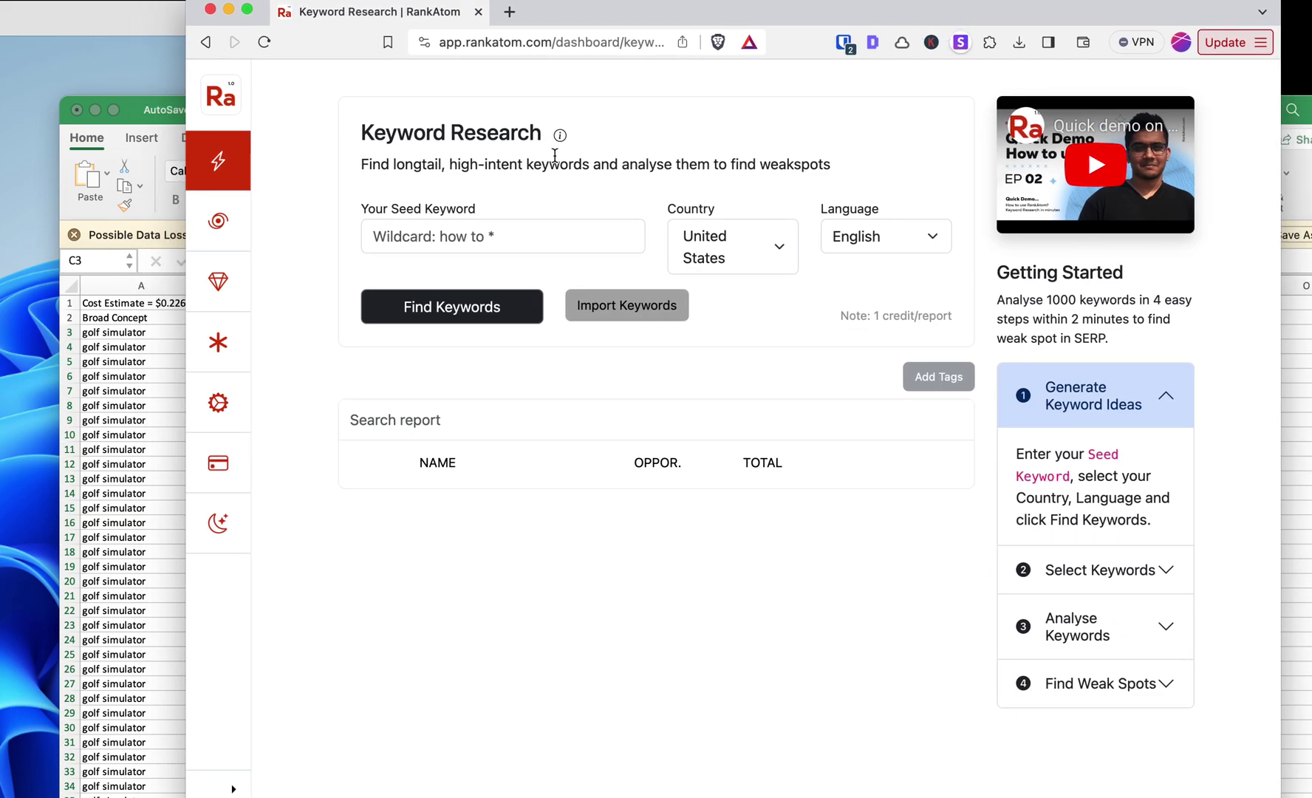
Step: Import the pasted long tail keywords as a report named 'golf simulator' and save it
left_click(615, 304)
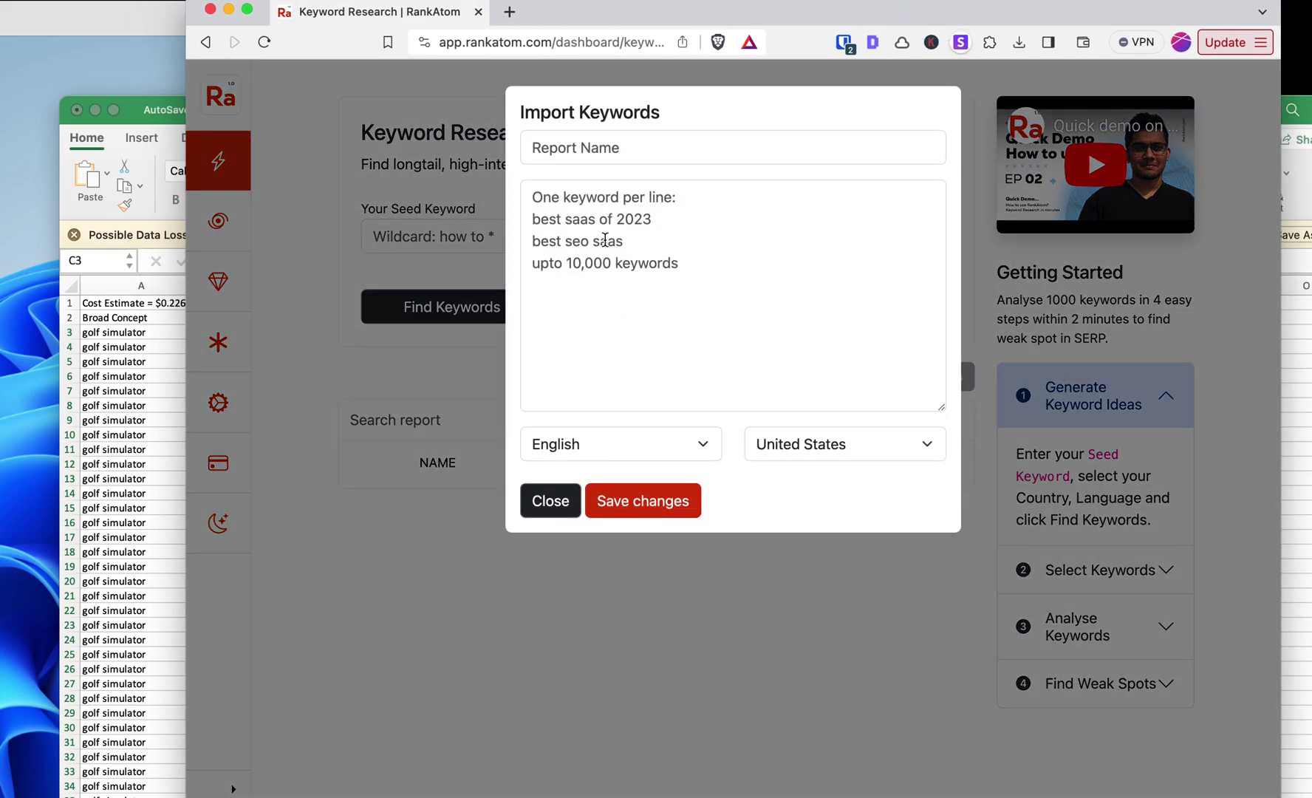
left_click(605, 240)
left_click(596, 147)
type("g")
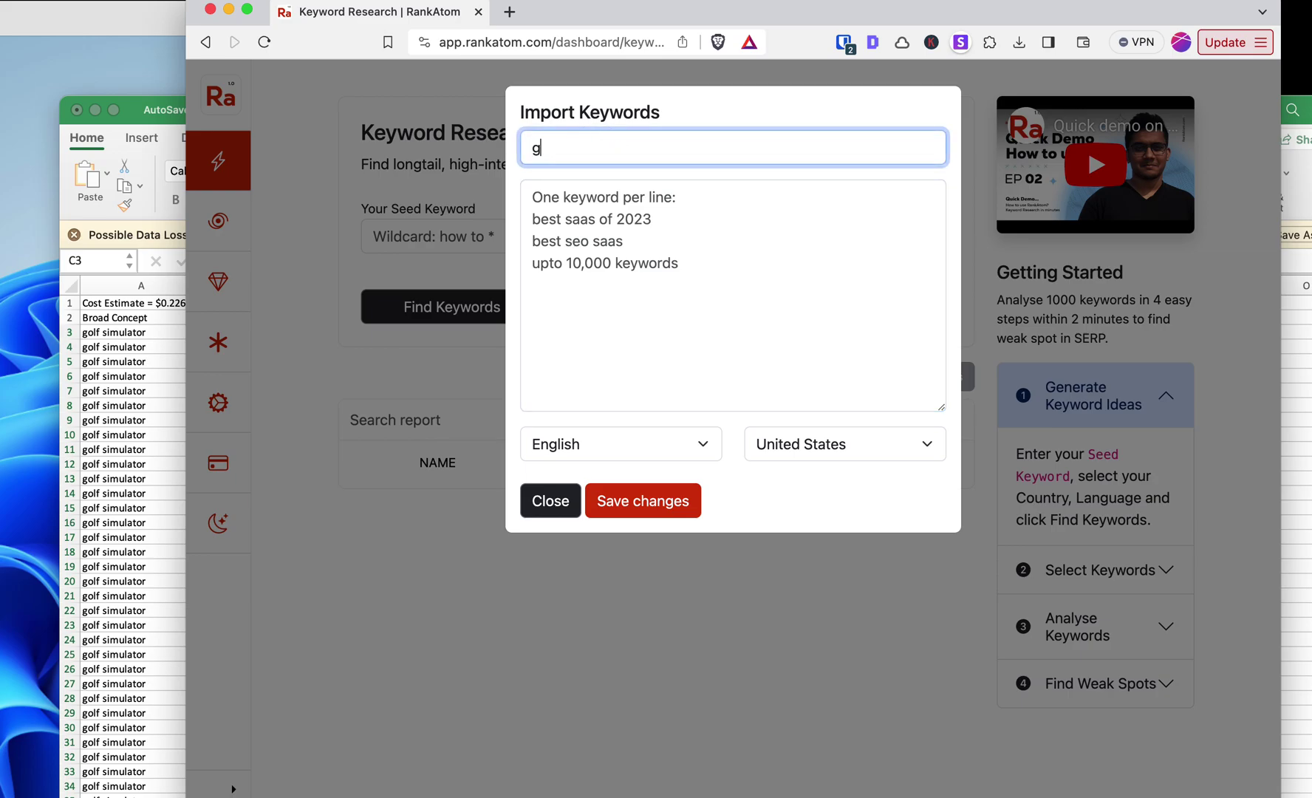
type("olf simulator")
left_click(534, 197)
key("super+v")
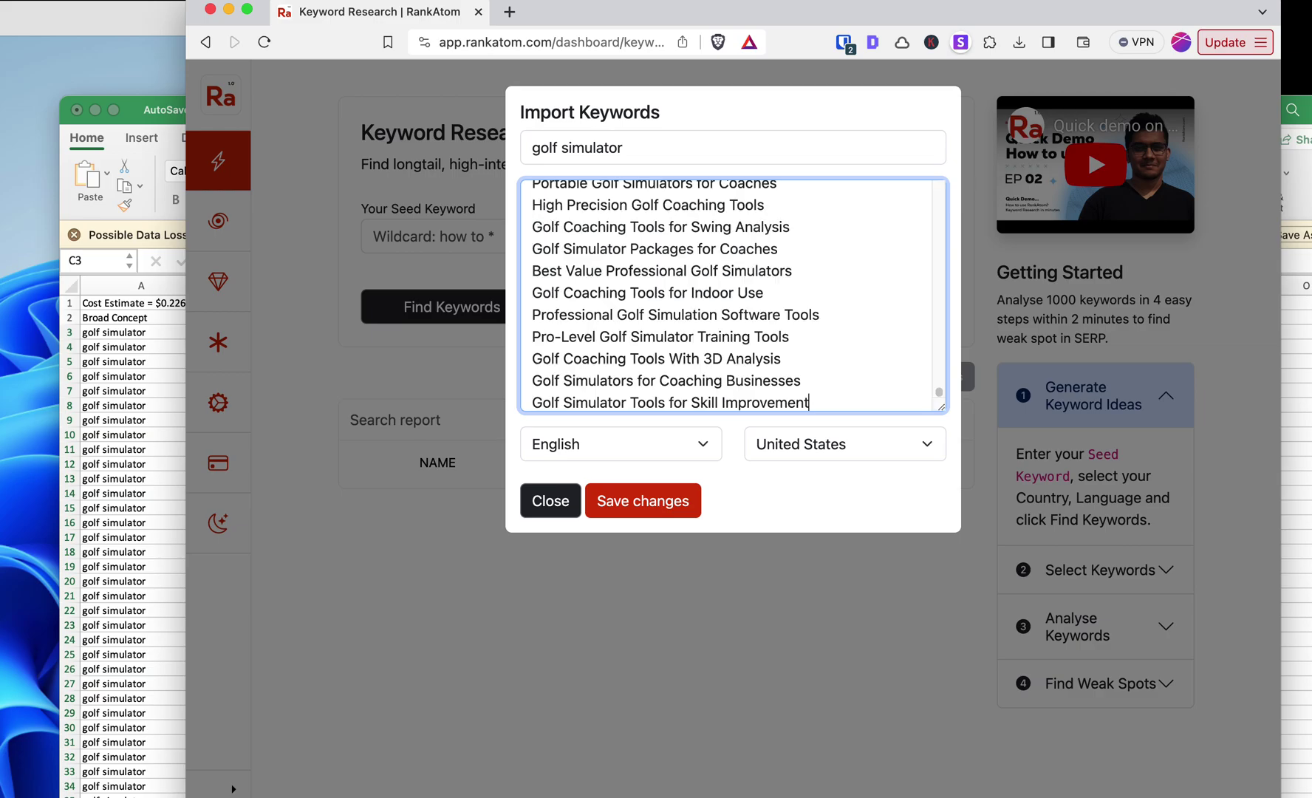
left_click(603, 508)
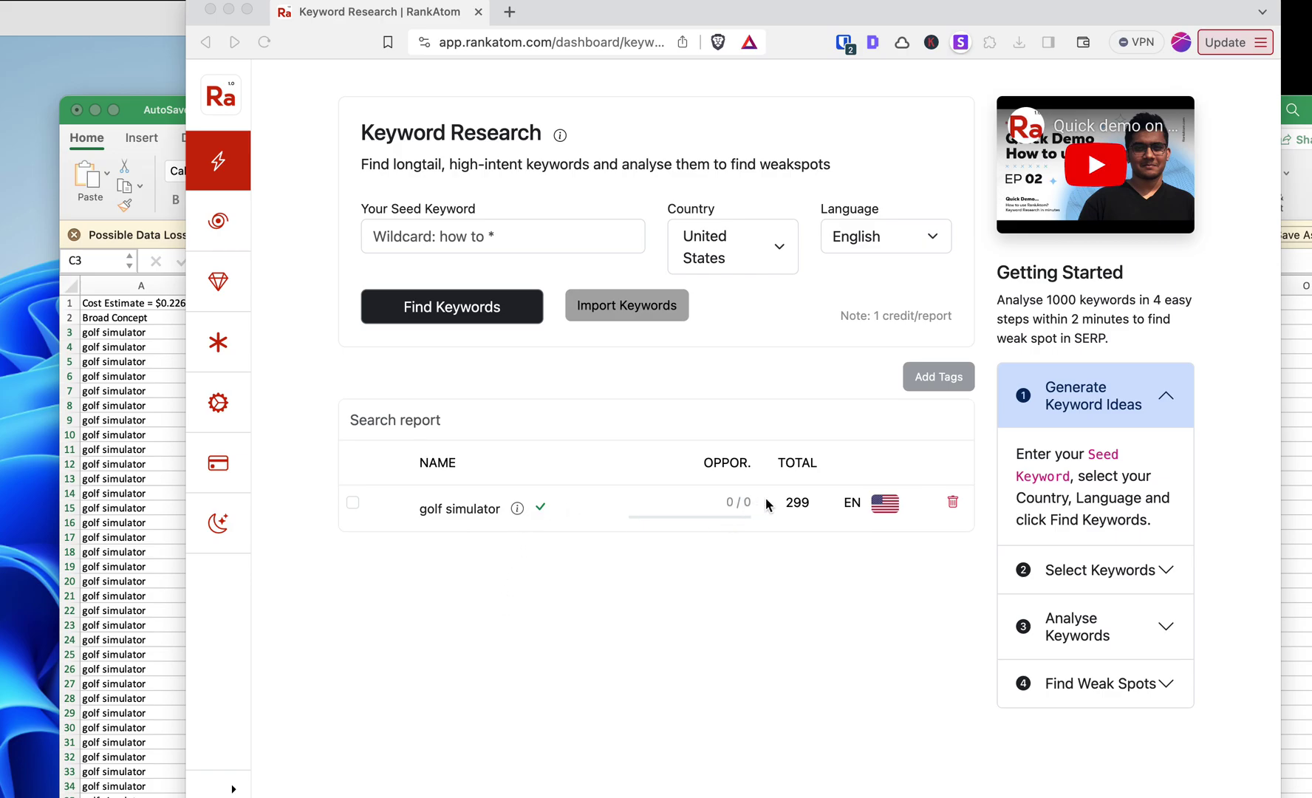
Step: Open the golf simulator report, widen the browser over Excel and zoom the page to 90%
left_click(439, 517)
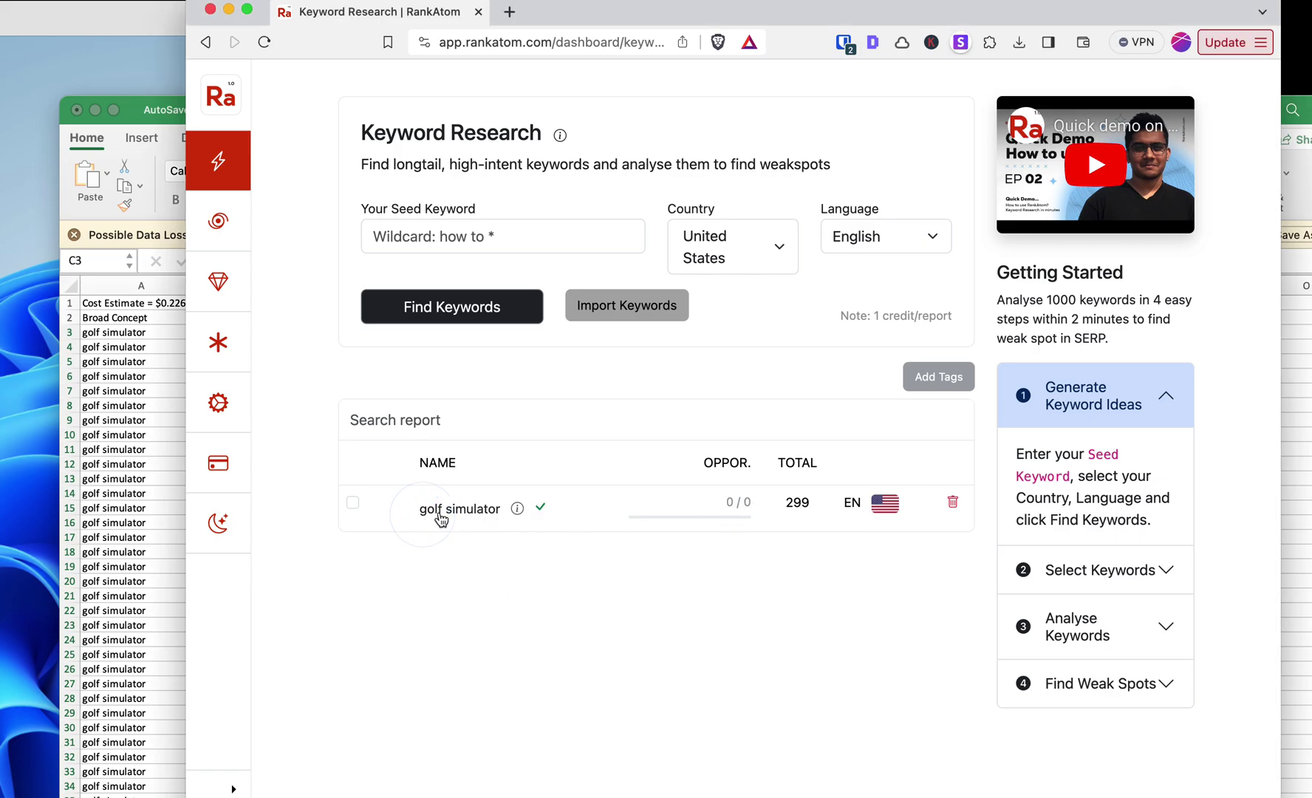
left_click(441, 519)
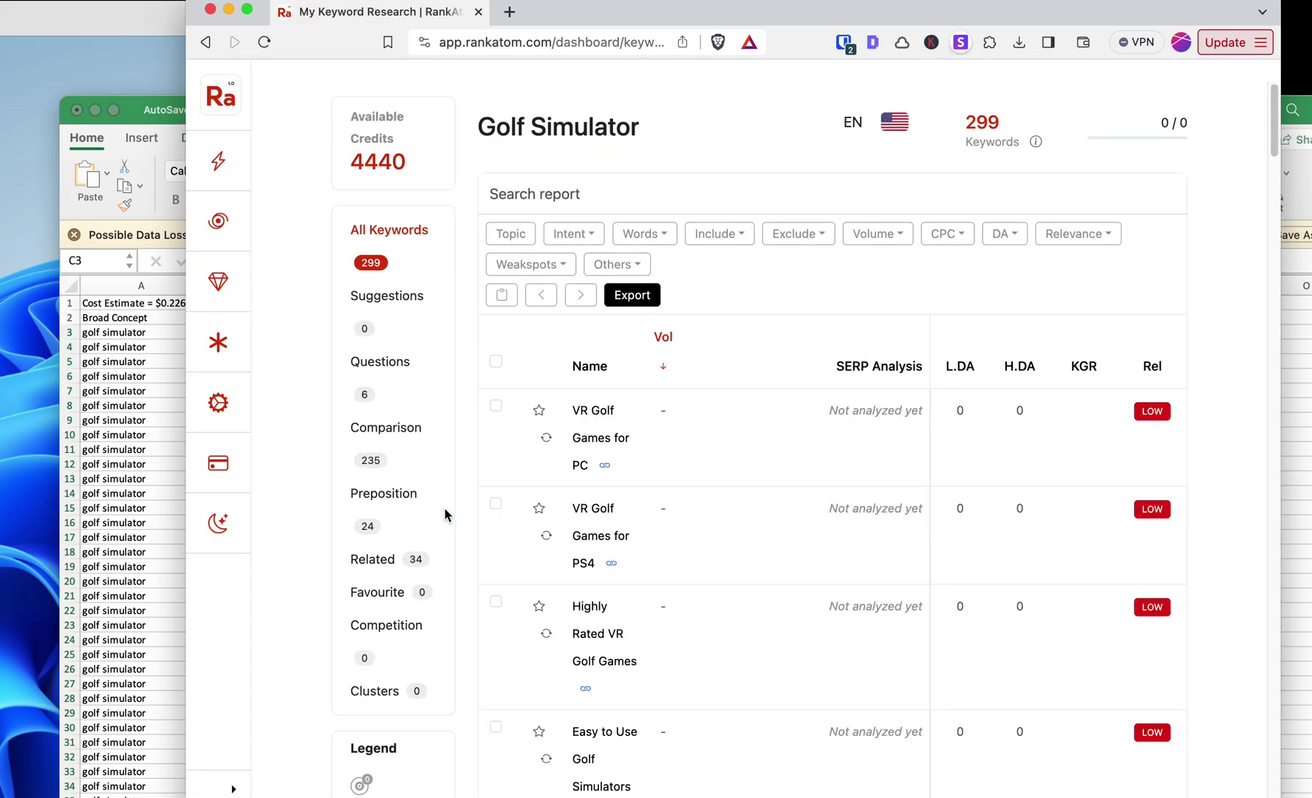
left_click_drag(182, 441, 52, 440)
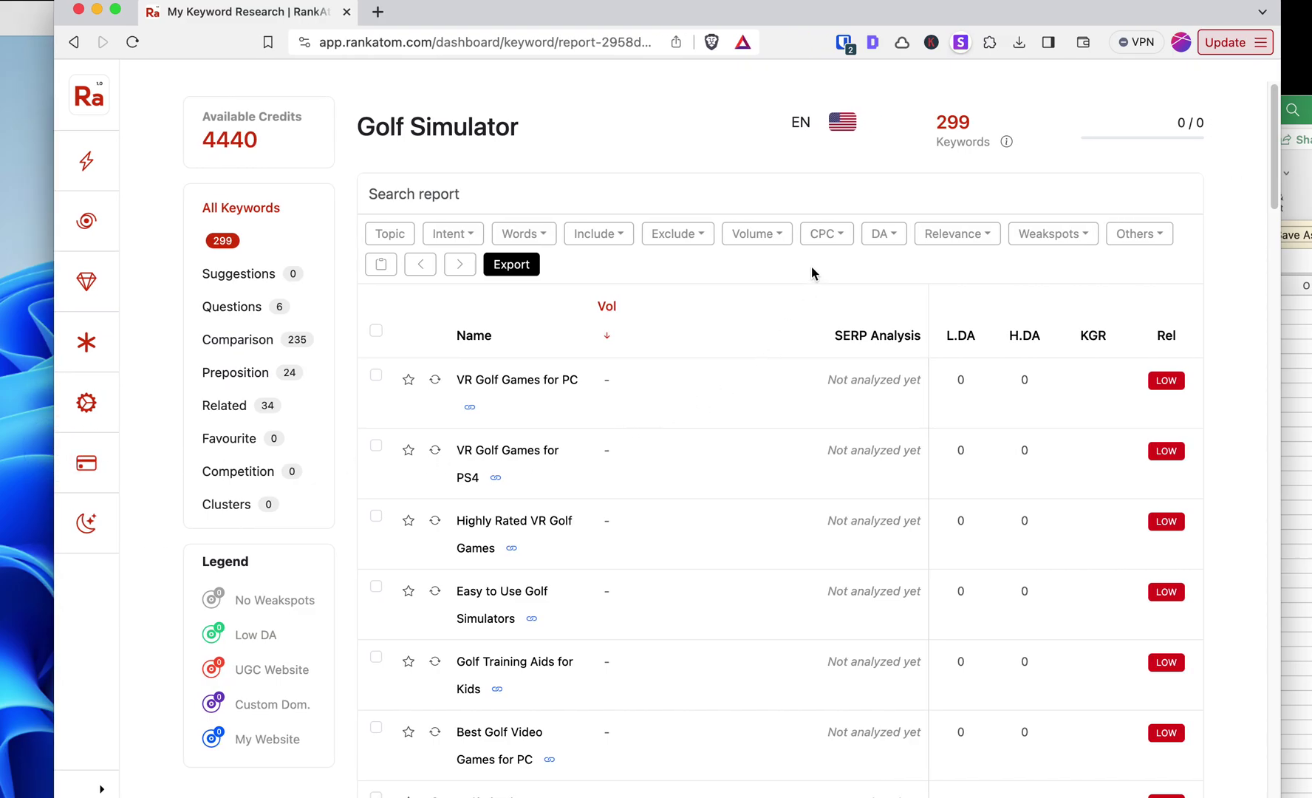
key("super+minus")
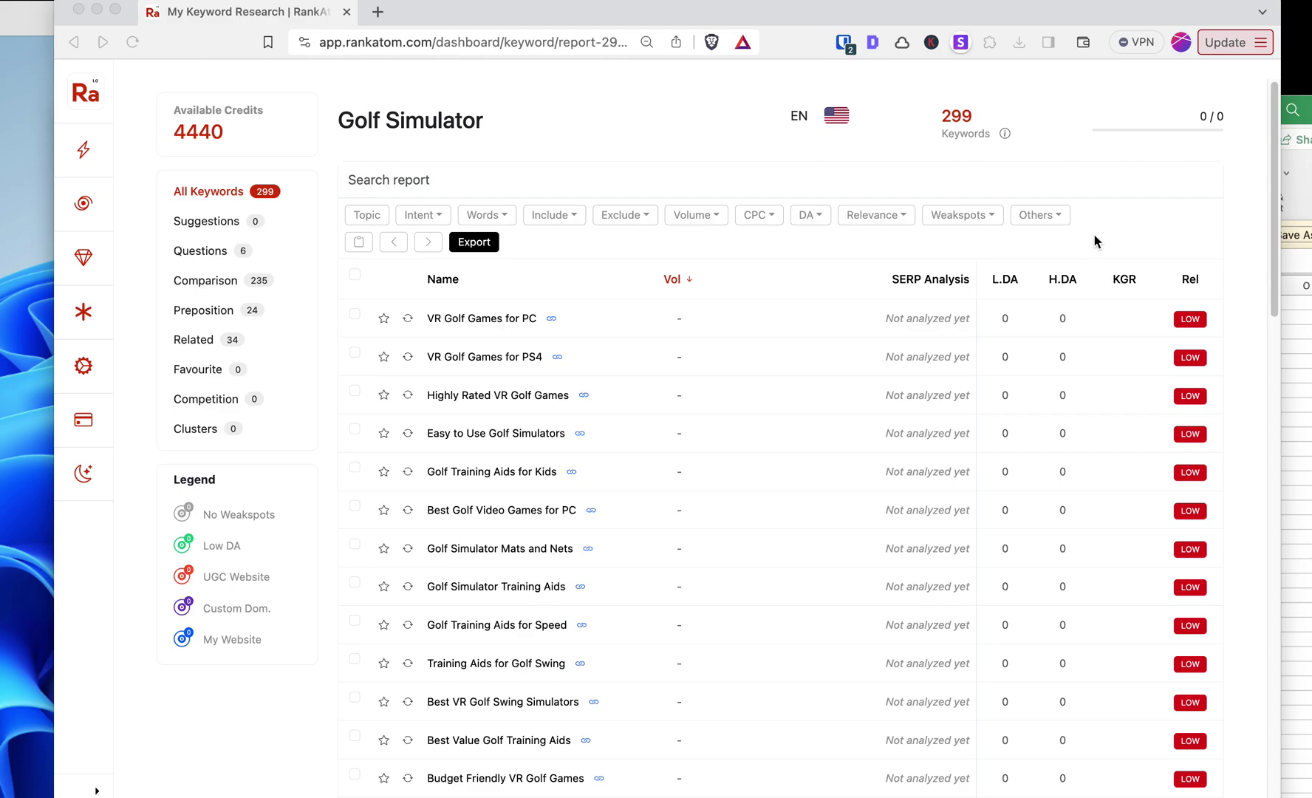
Step: Select all 299 keywords in the report and run Analyse Now on them
left_click(352, 275)
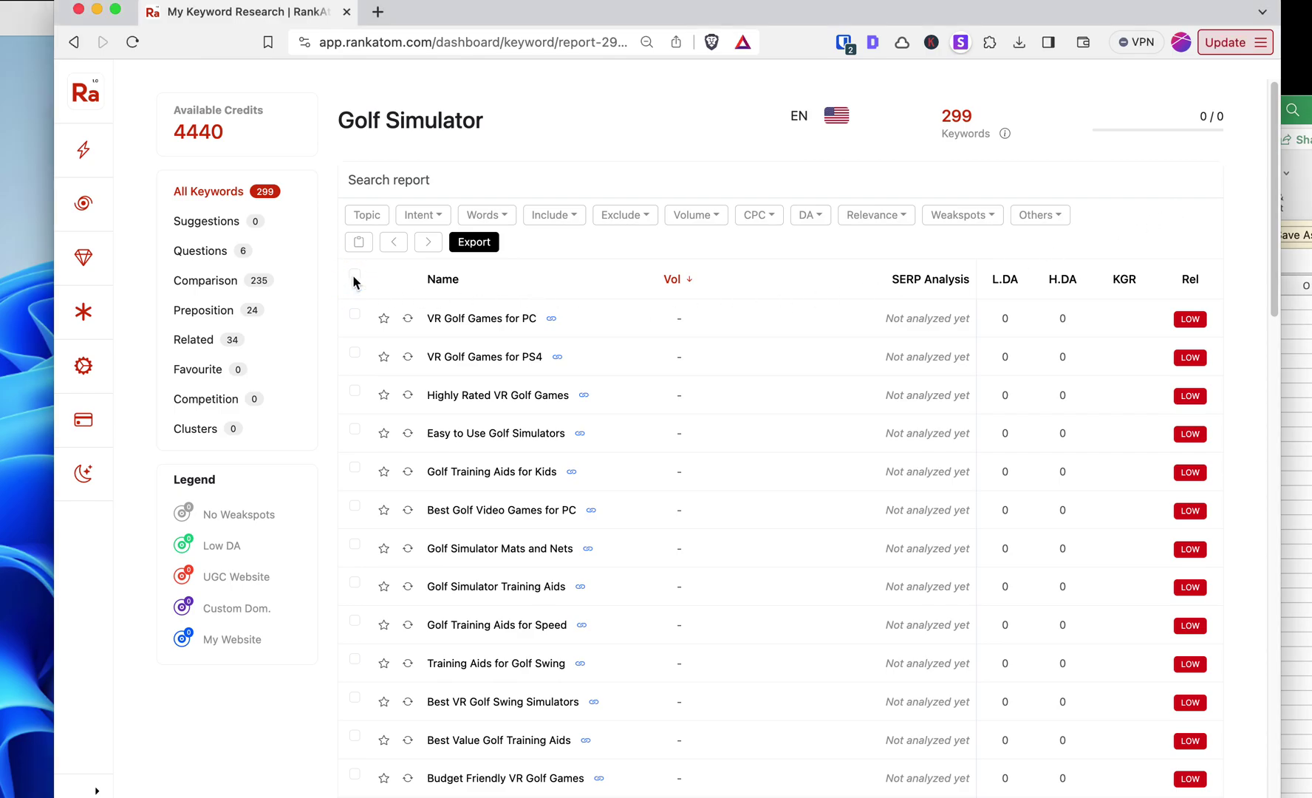
left_click(356, 278)
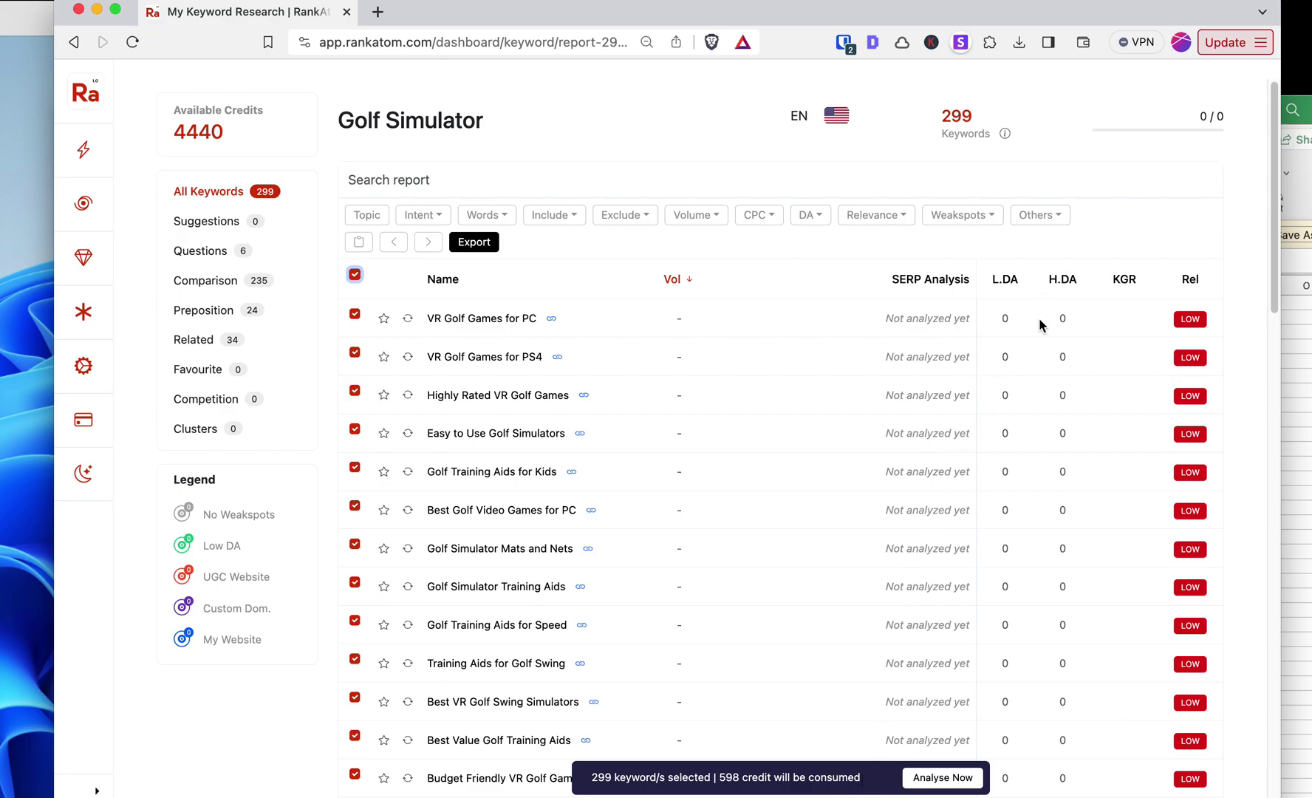
left_click(933, 780)
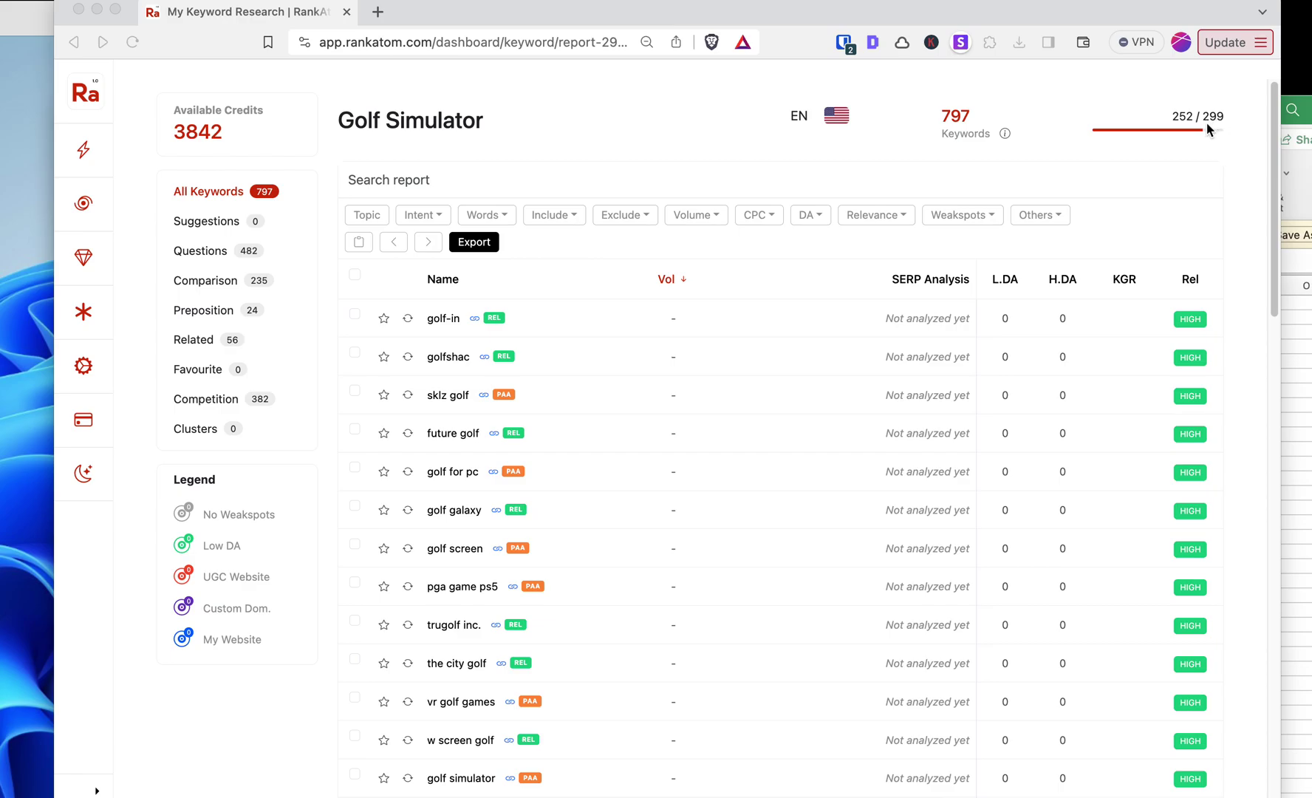
left_click(130, 45)
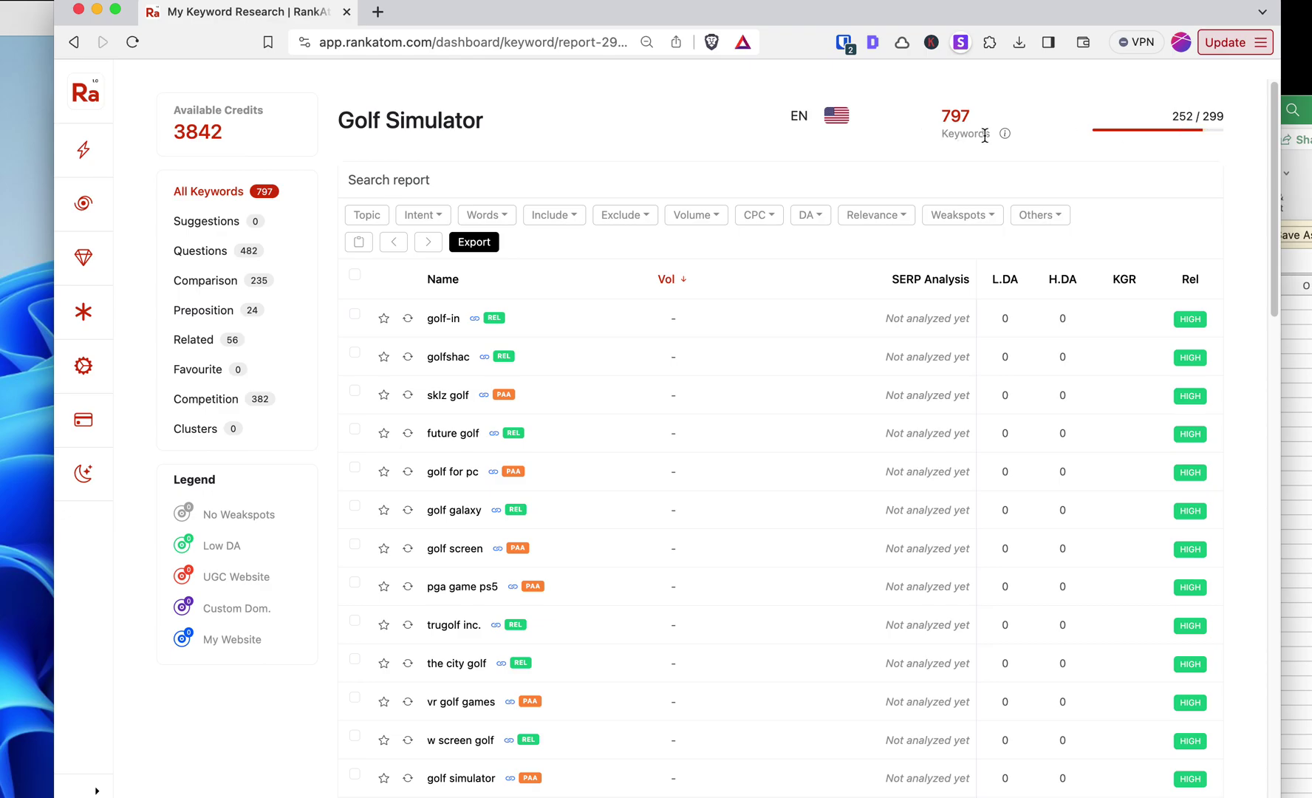
mouse_move(1006, 135)
double_click(962, 134)
left_click(962, 138)
Step: Filter the report to only analysed keywords using the Others options
left_click(1034, 225)
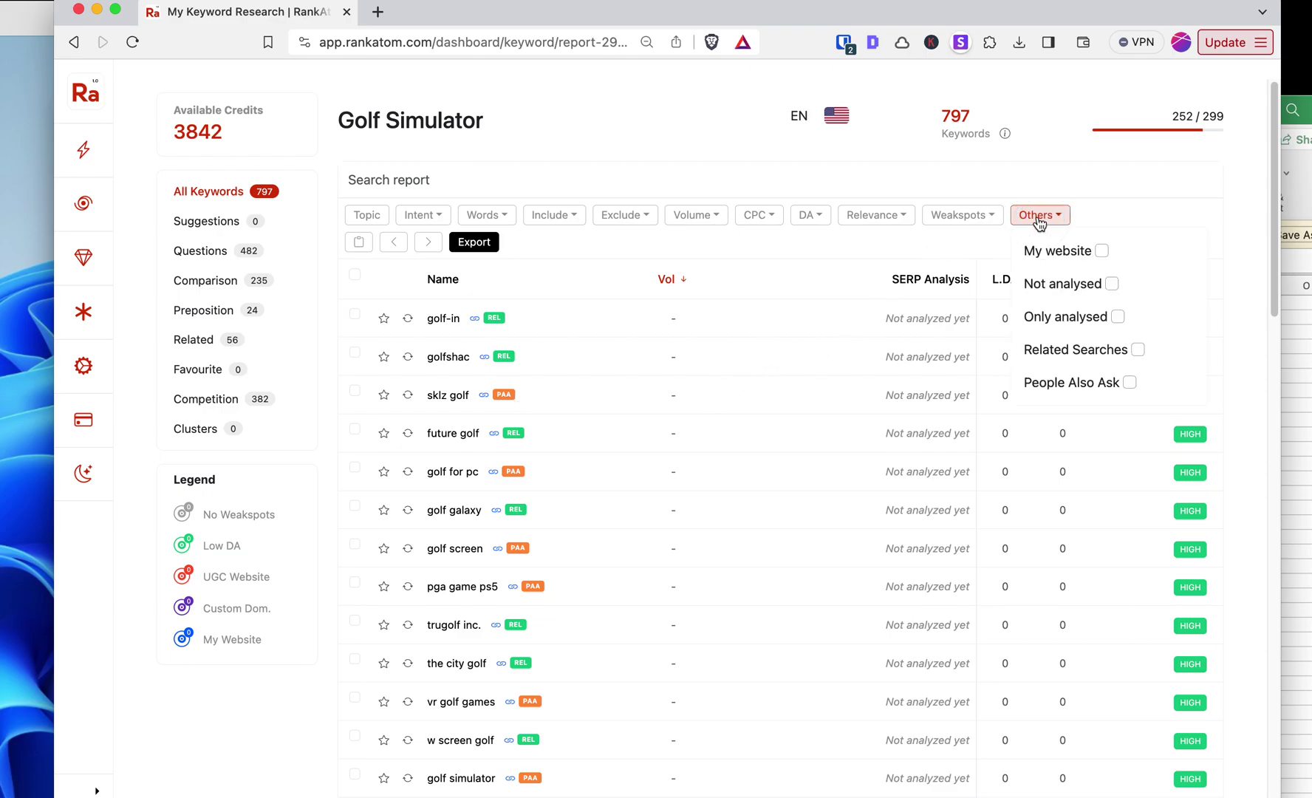
left_click(1118, 316)
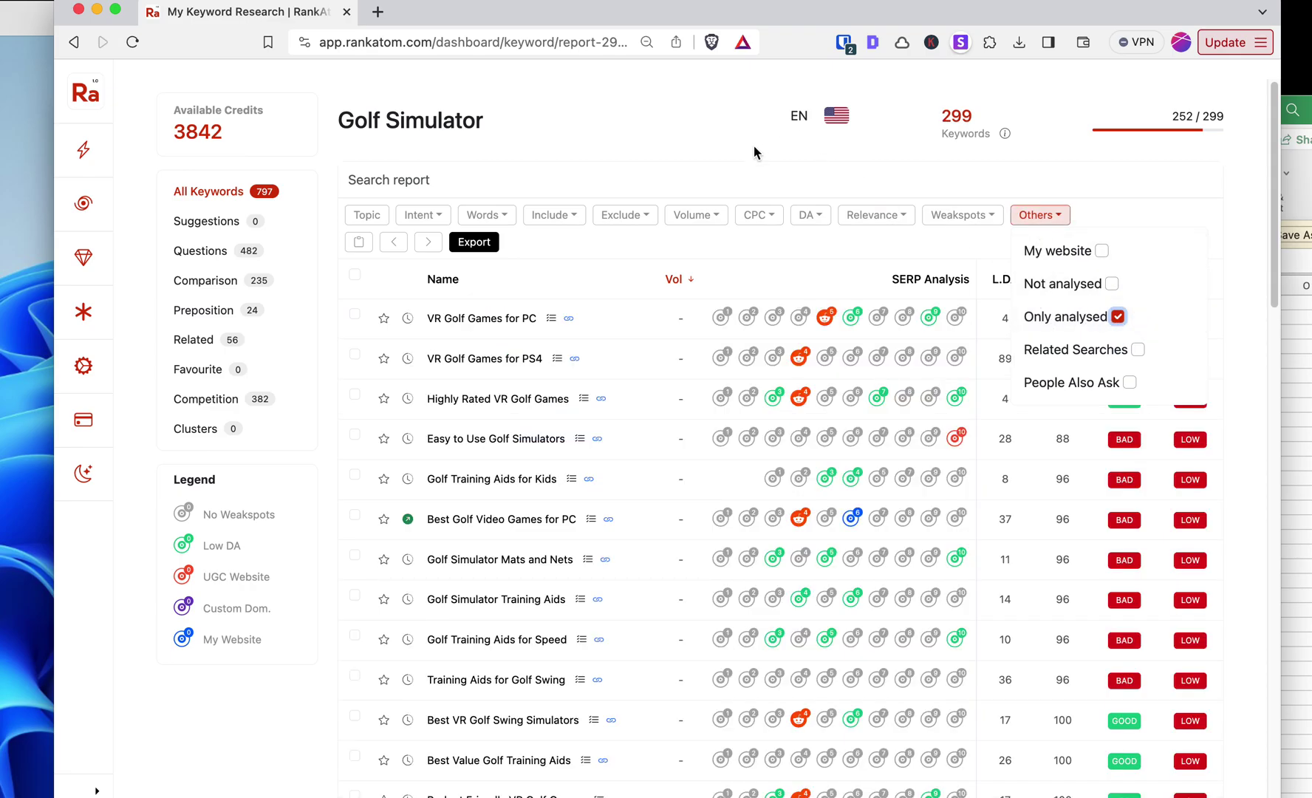
left_click(709, 165)
left_click(961, 118)
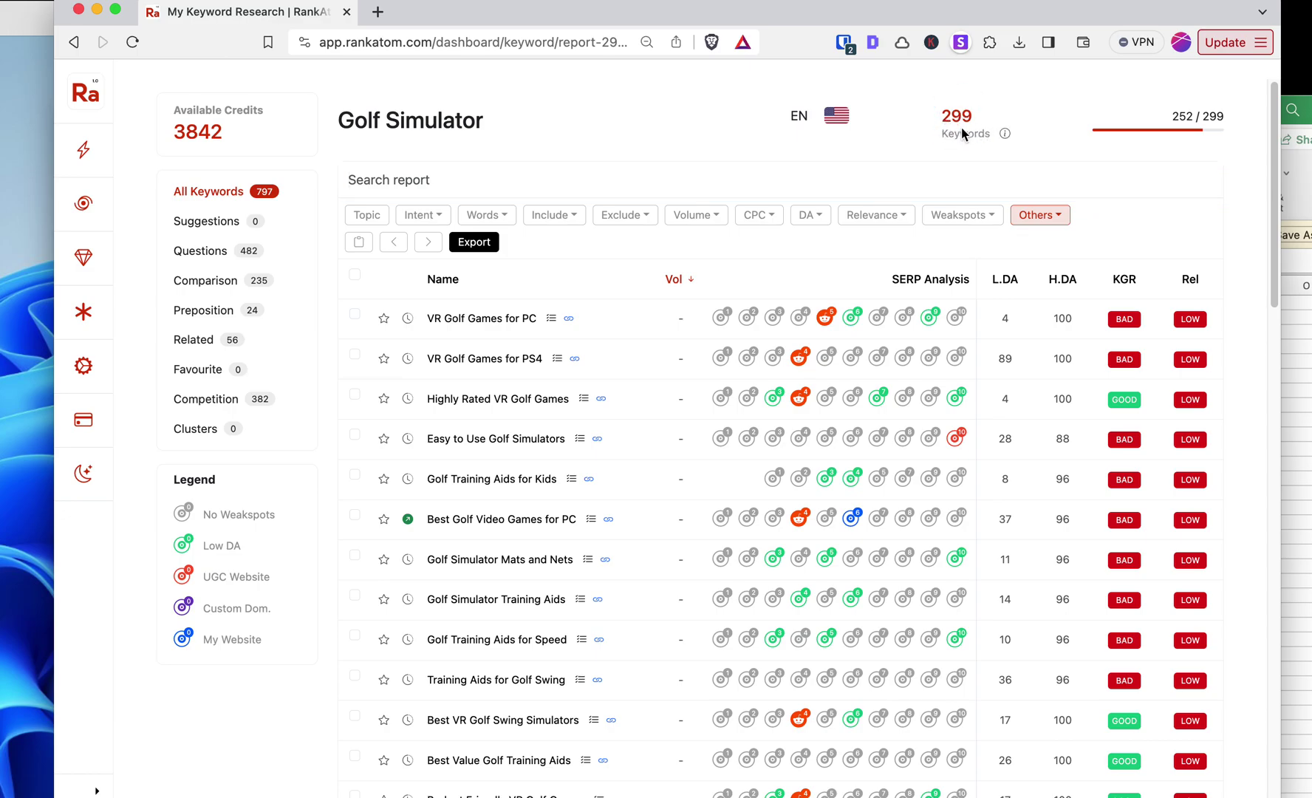
Step: Sort the keywords descending by SERP Analysis and review the top of the list
left_click(947, 280)
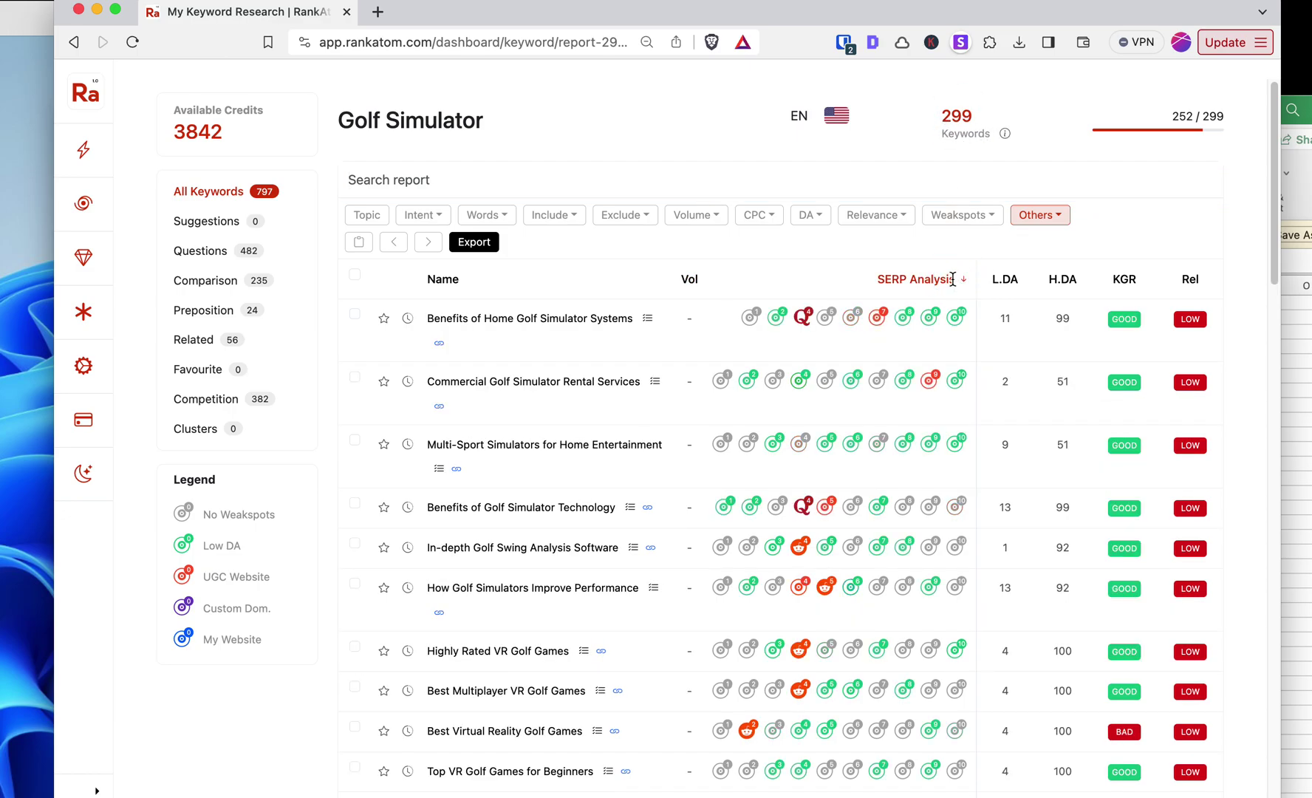
left_click(951, 279)
left_click(950, 279)
scroll(646, 332, "down", 3)
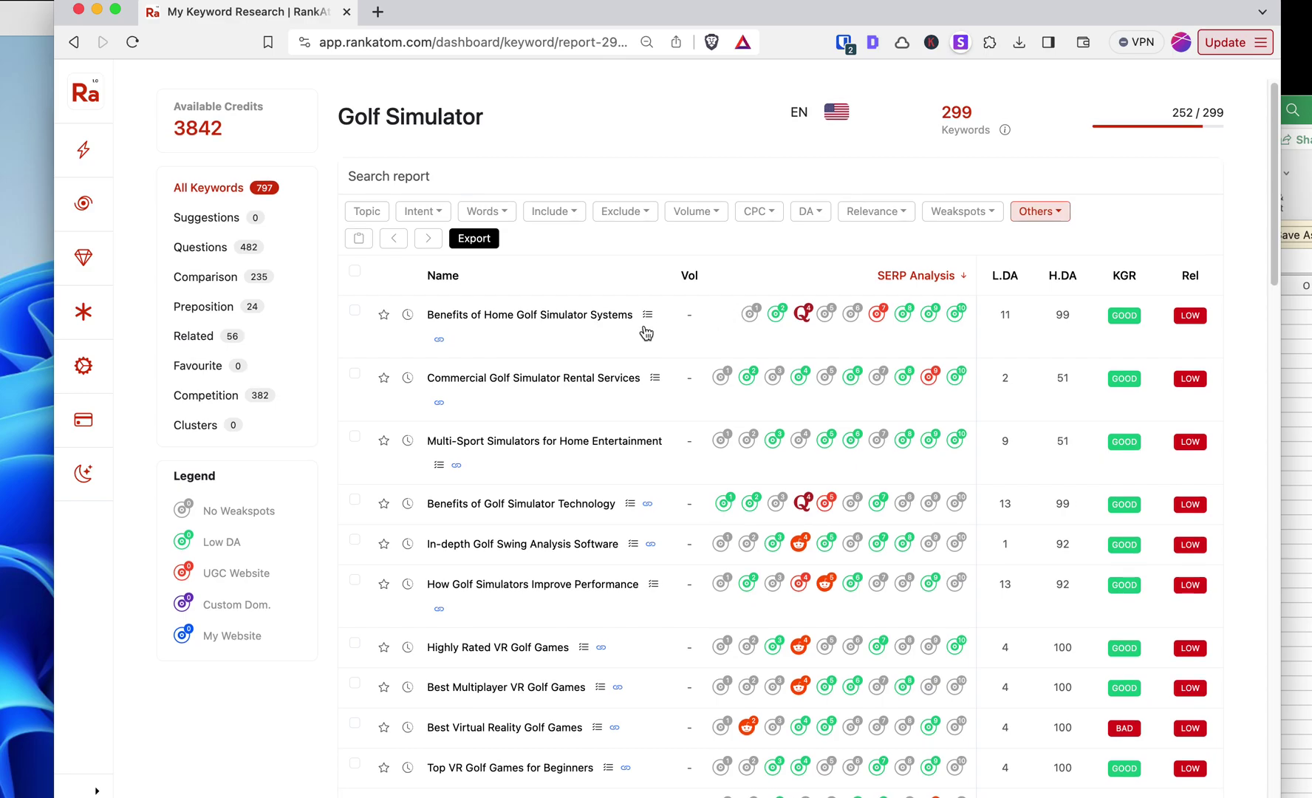
scroll(657, 323, "up", 1)
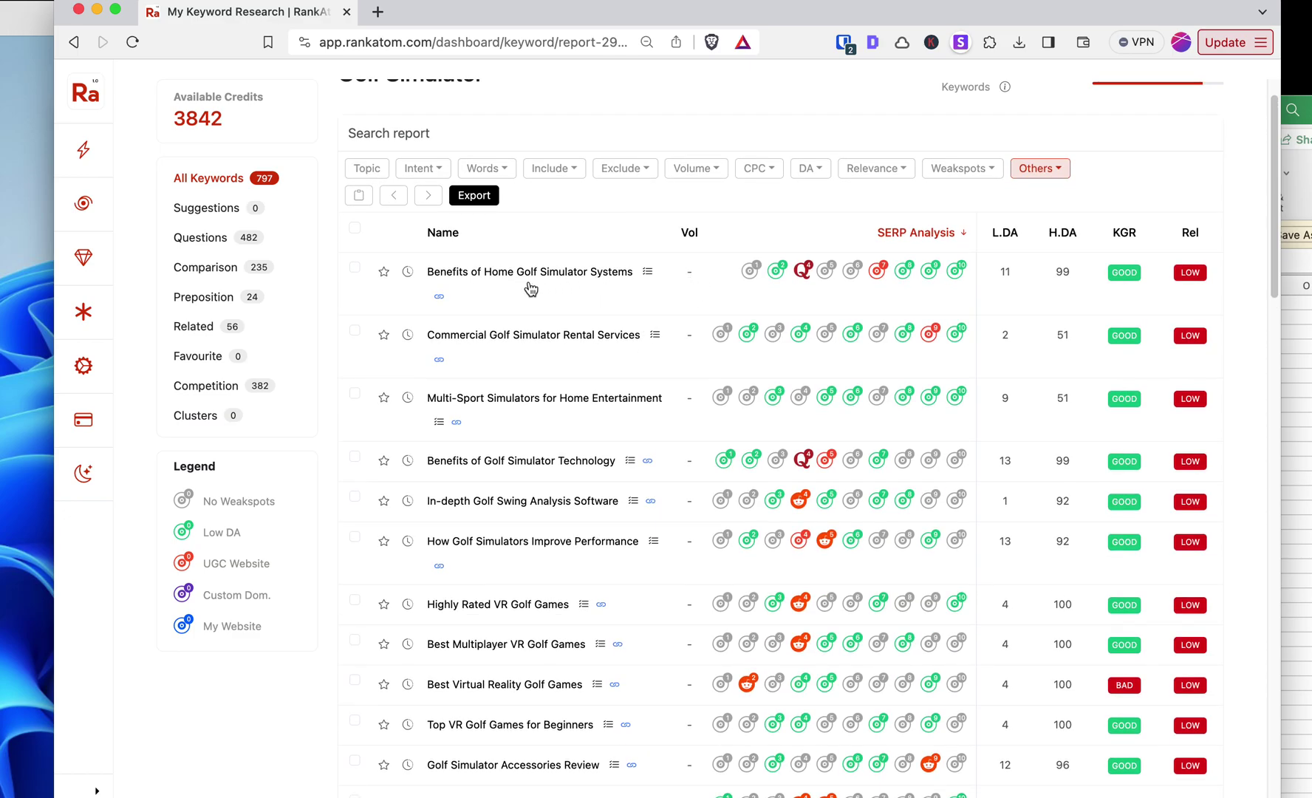
scroll(529, 296, "up", 1)
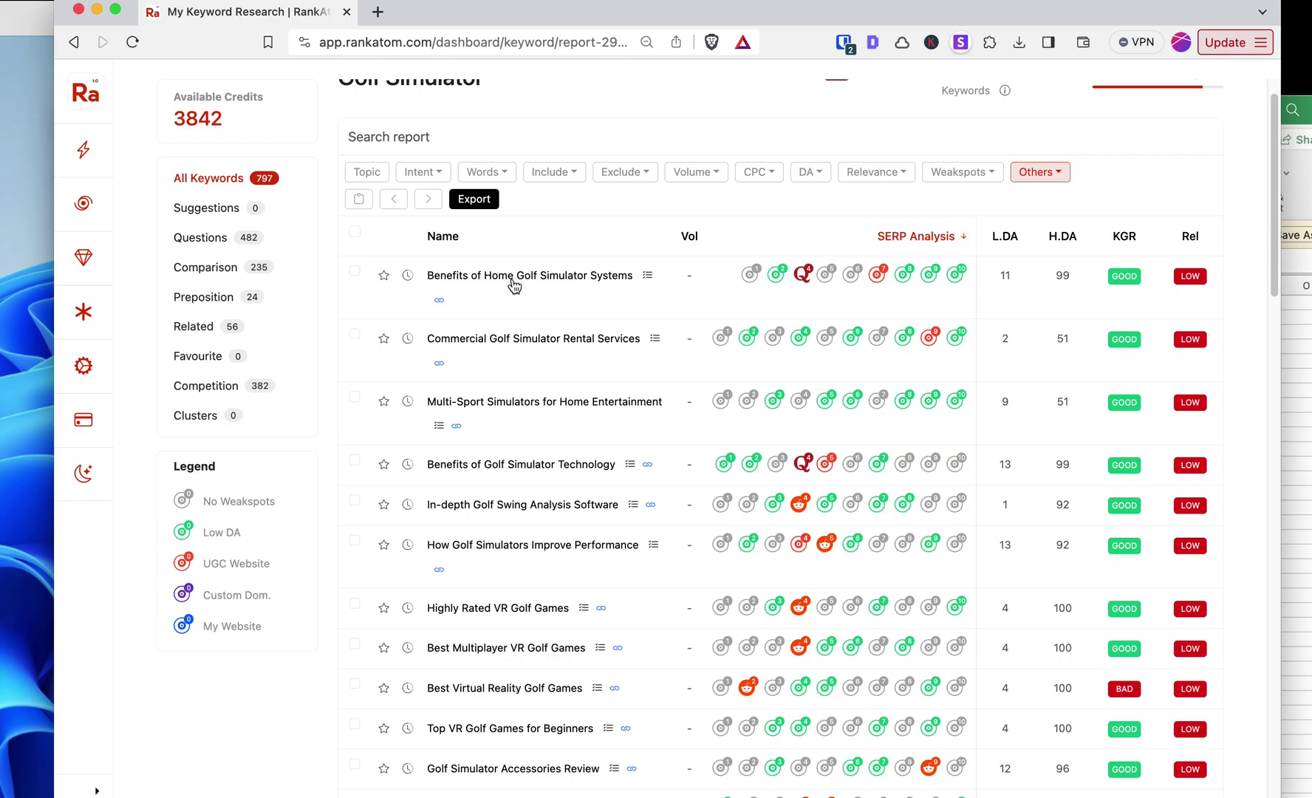
scroll(515, 243, "up", 2)
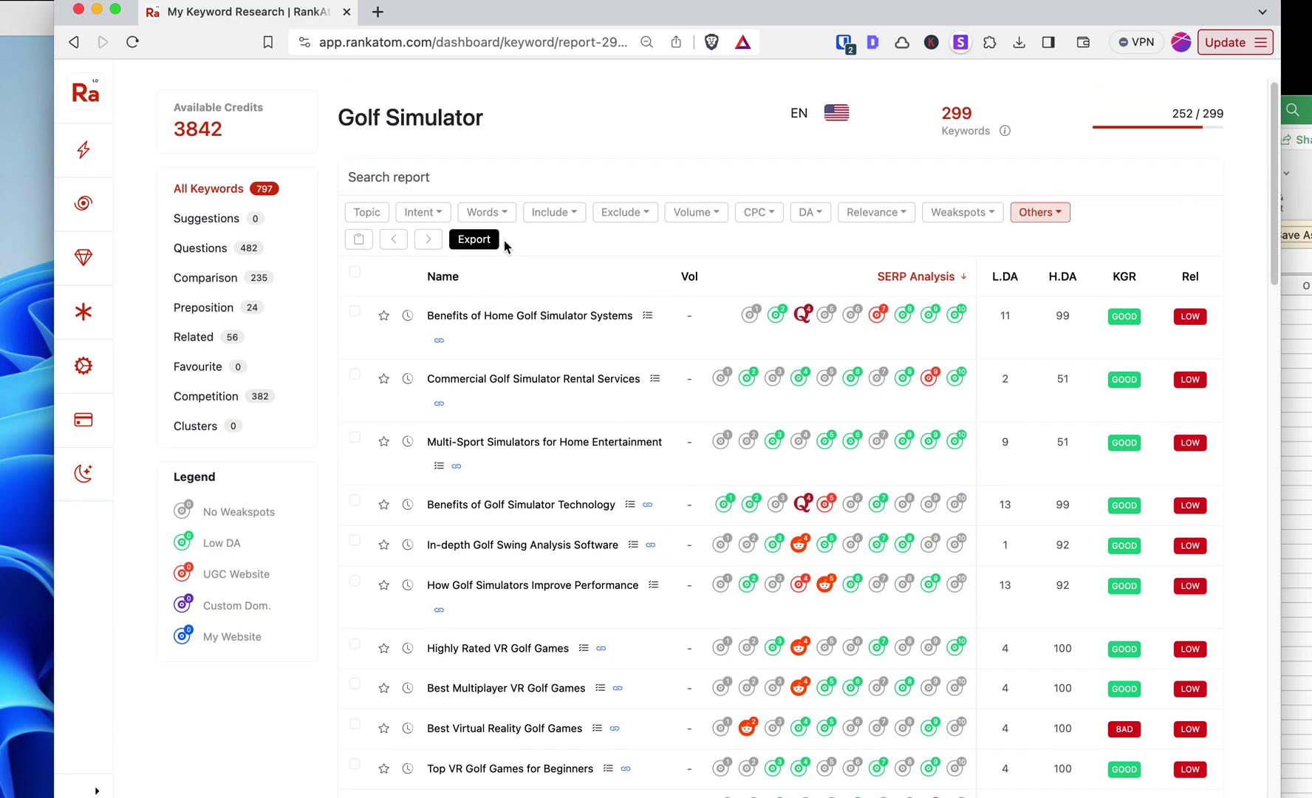
Step: Show the topic tags, try the Indoor topic filter, then clear it to keep all 299 keywords
left_click(384, 218)
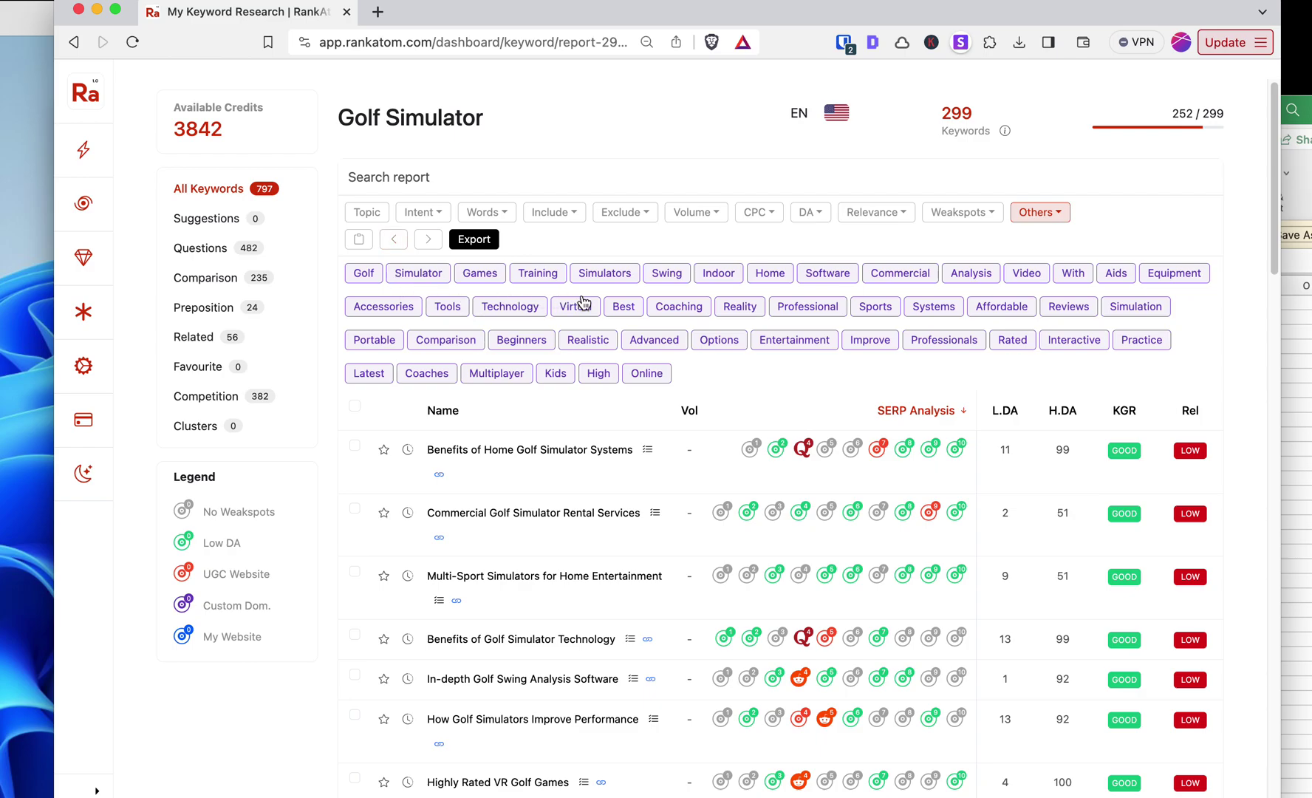
left_click(713, 283)
left_click(716, 281)
left_click(717, 277)
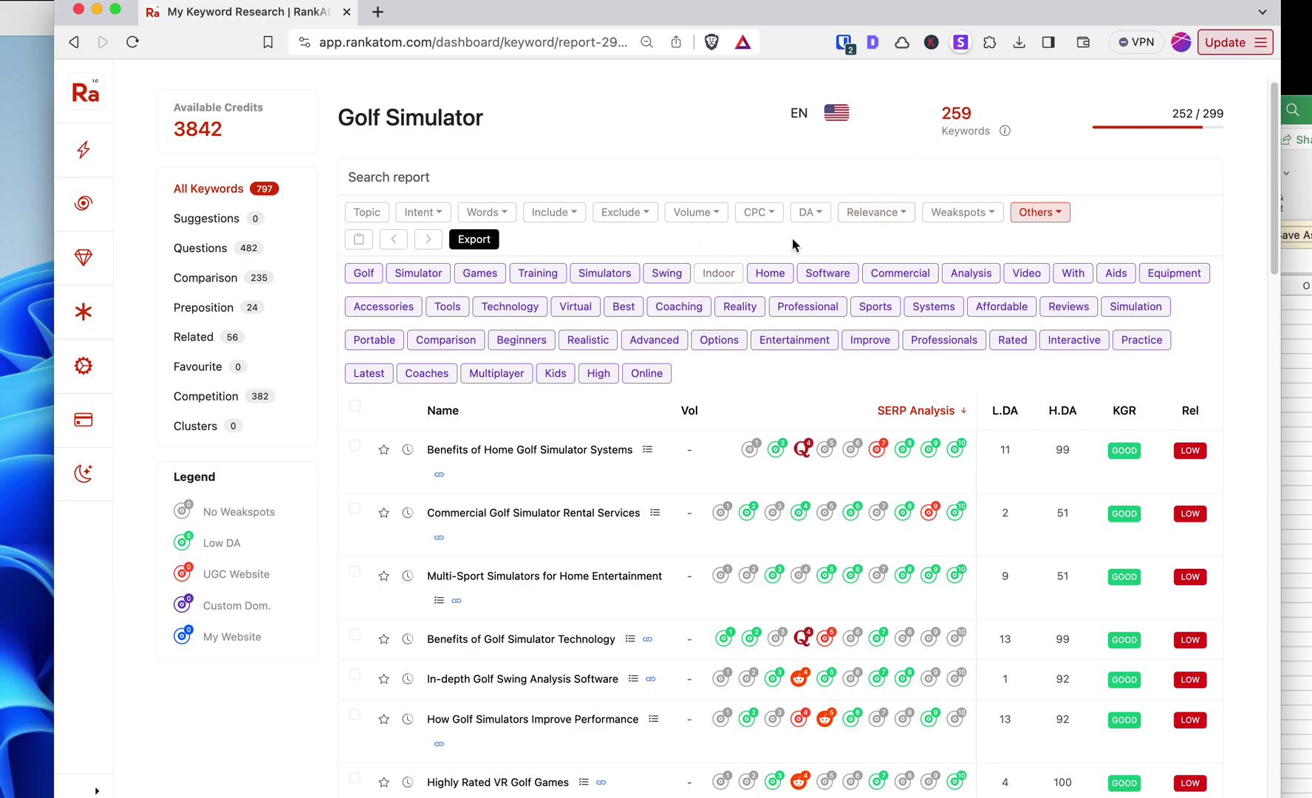
left_click(724, 278)
left_click(725, 278)
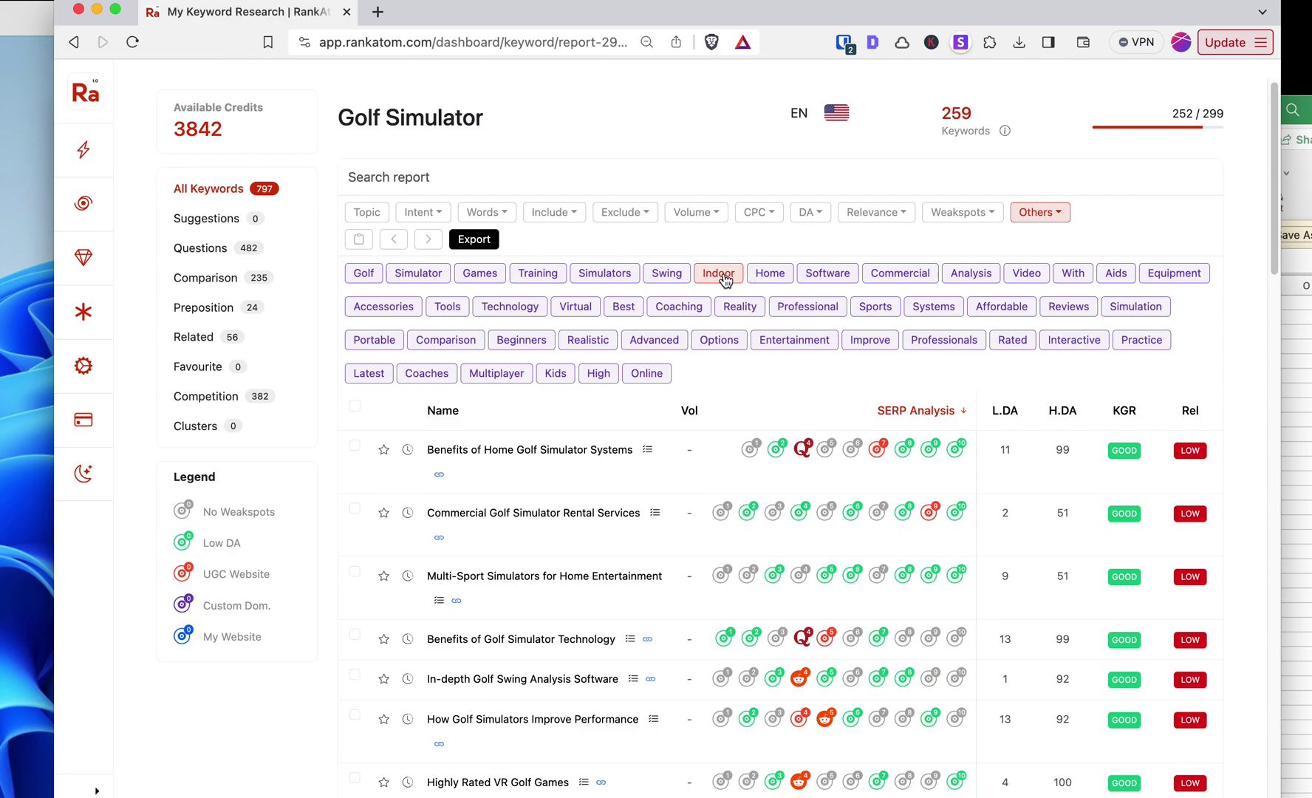
left_click(725, 280)
left_click(724, 280)
left_click(725, 280)
left_click(723, 278)
left_click(722, 277)
left_click(487, 213)
left_click(577, 222)
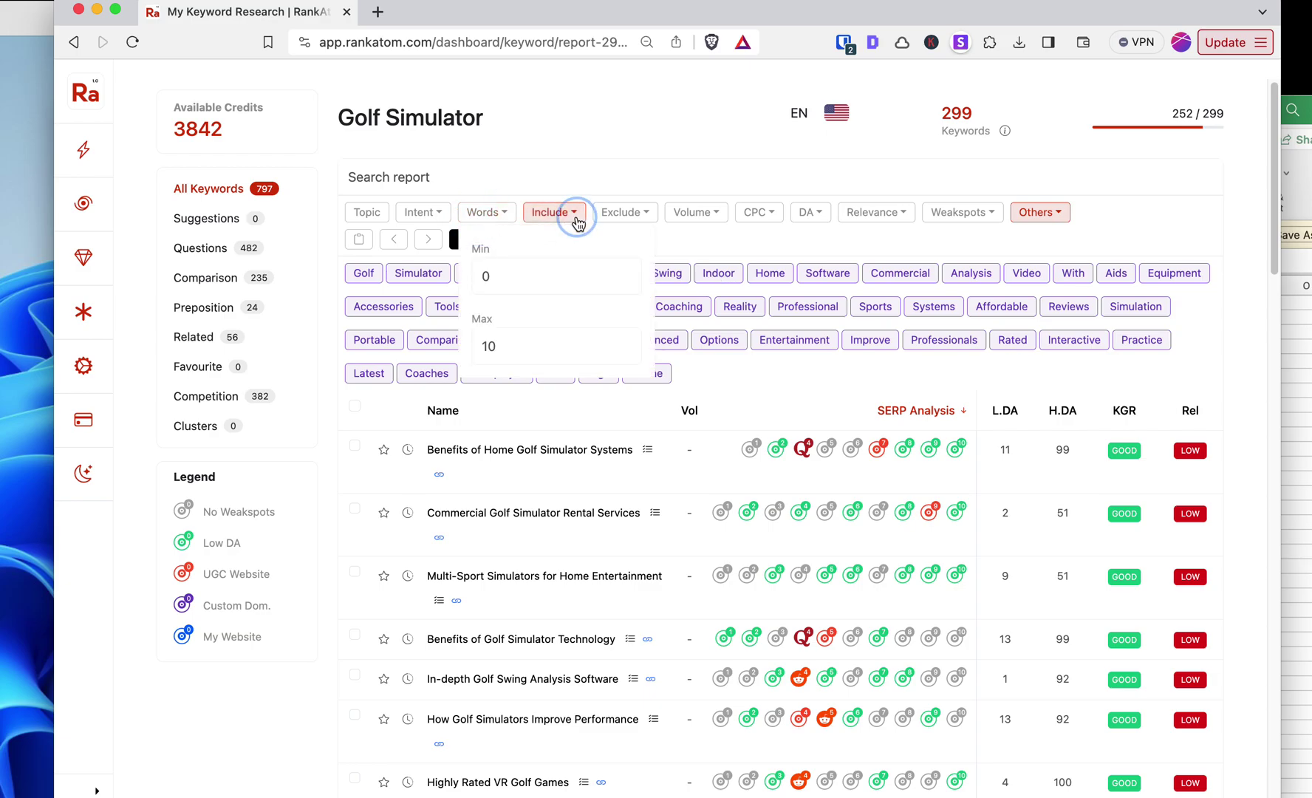
left_click(578, 275)
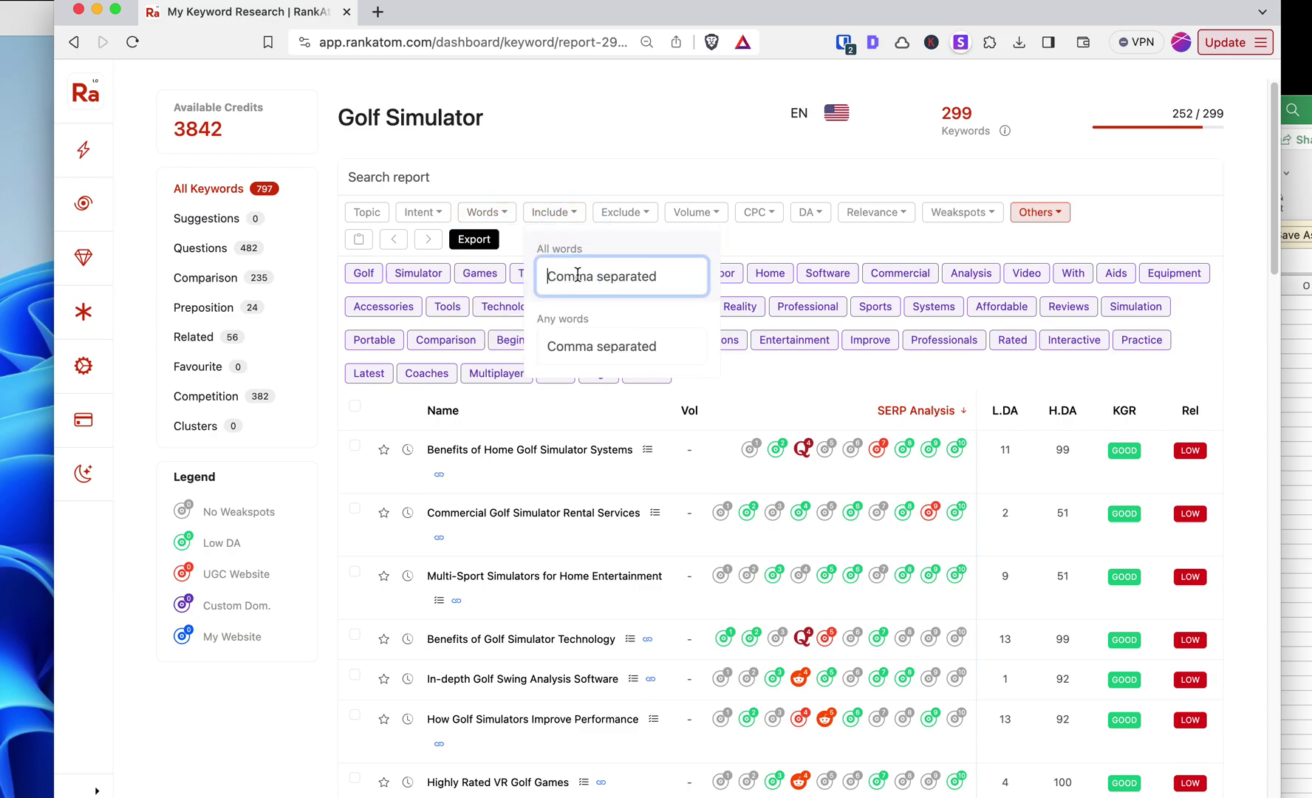
type("indoor")
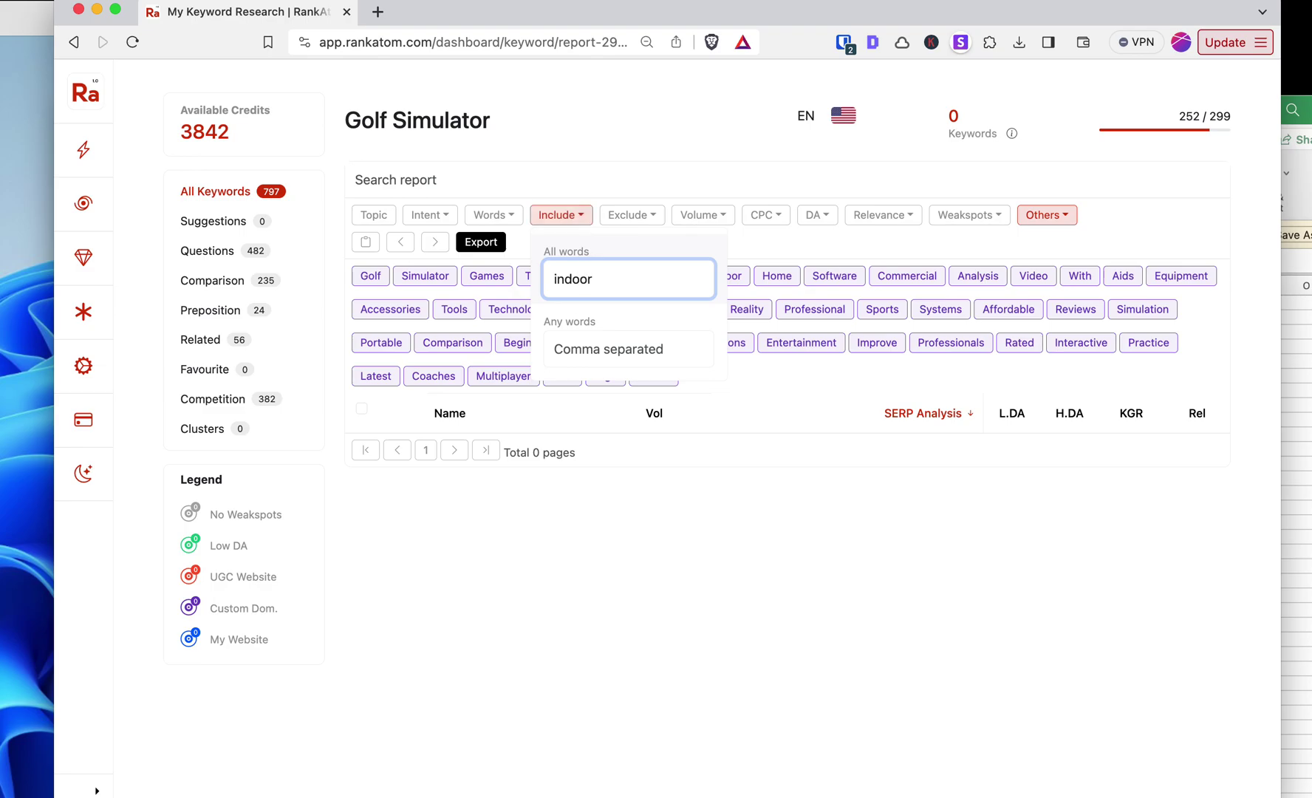
key("Tab")
left_click(643, 469)
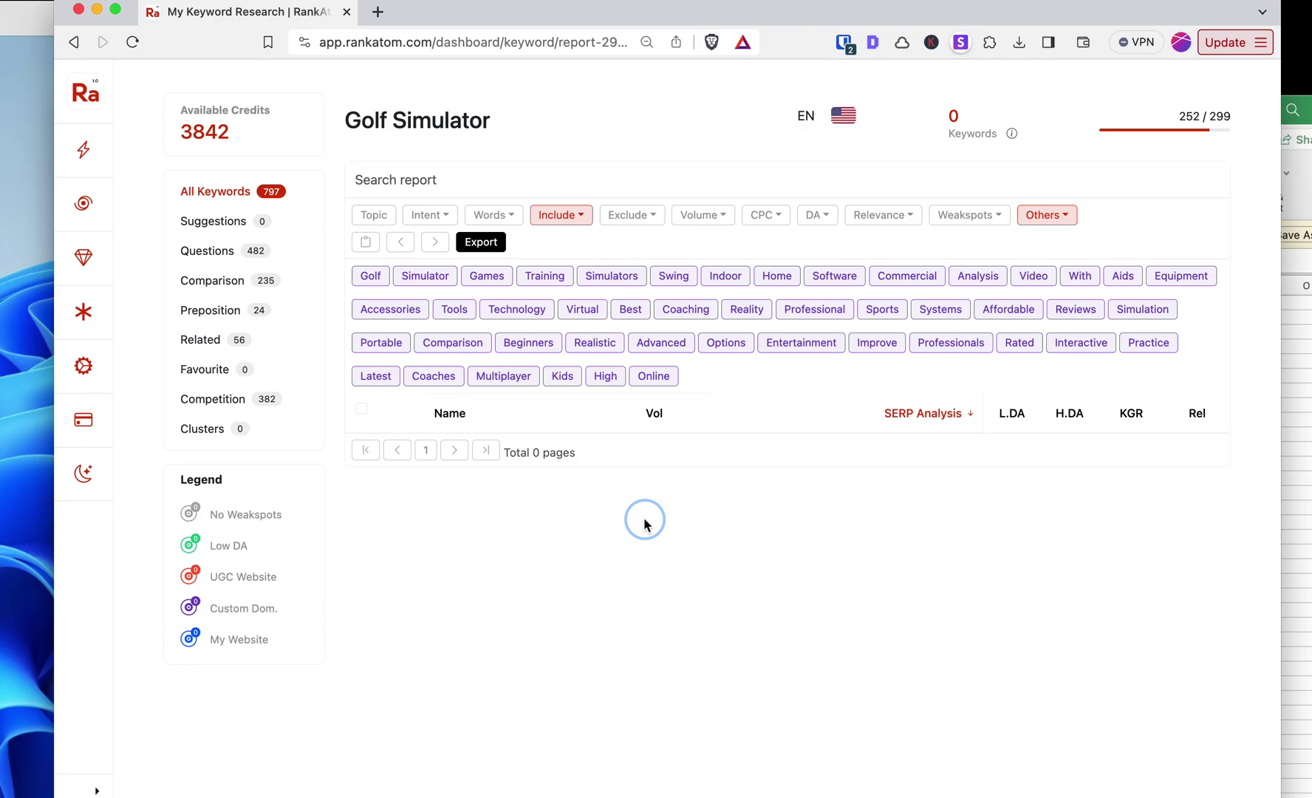
left_click(584, 219)
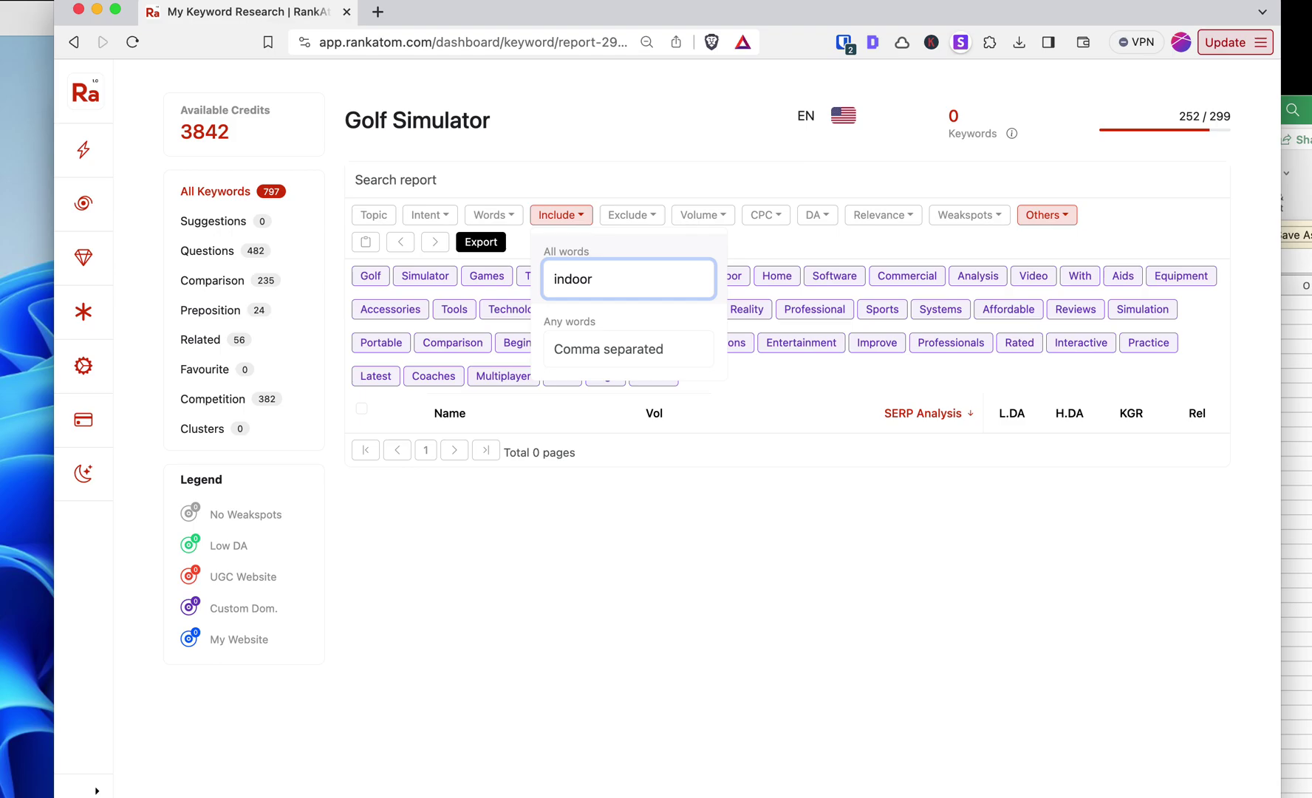
key("BackSpace")
key("BackSpace")
key("BackSpace")
key("Tab")
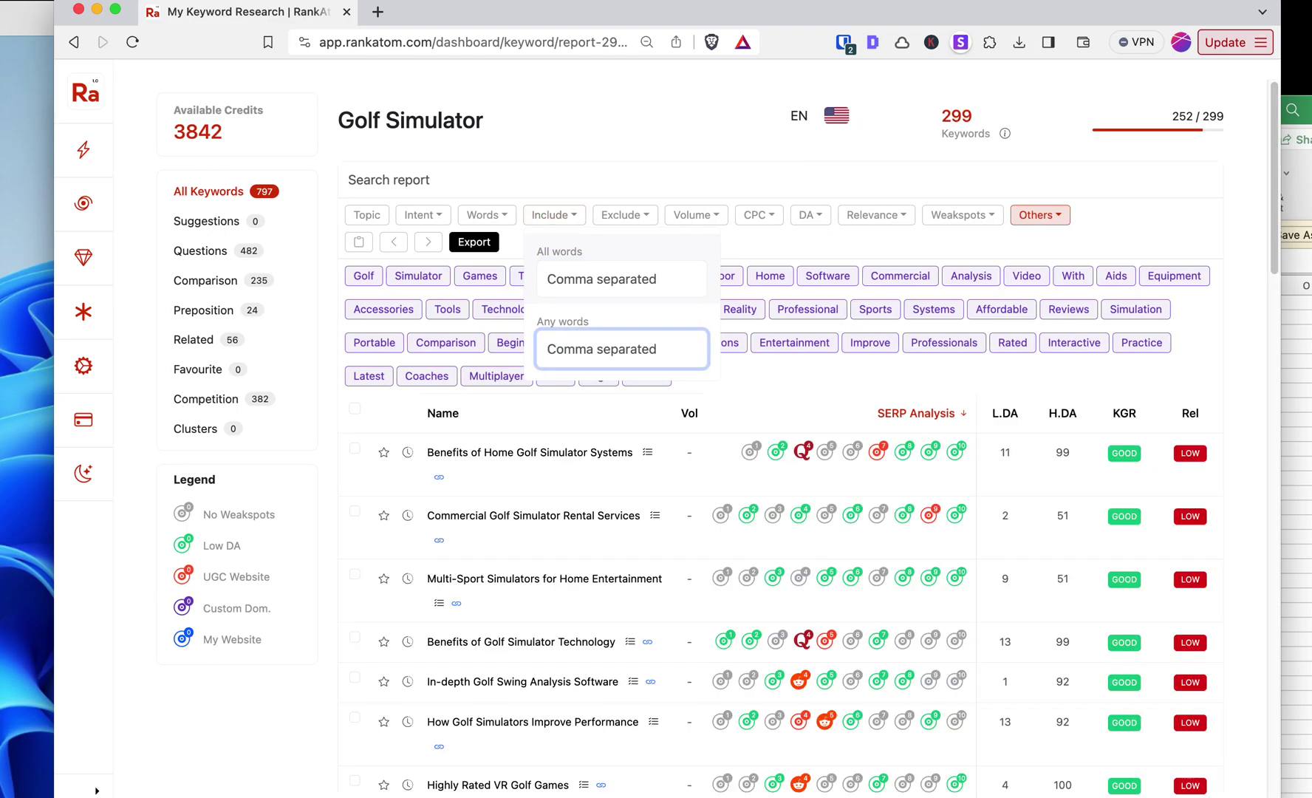
type("indoor")
key("Return")
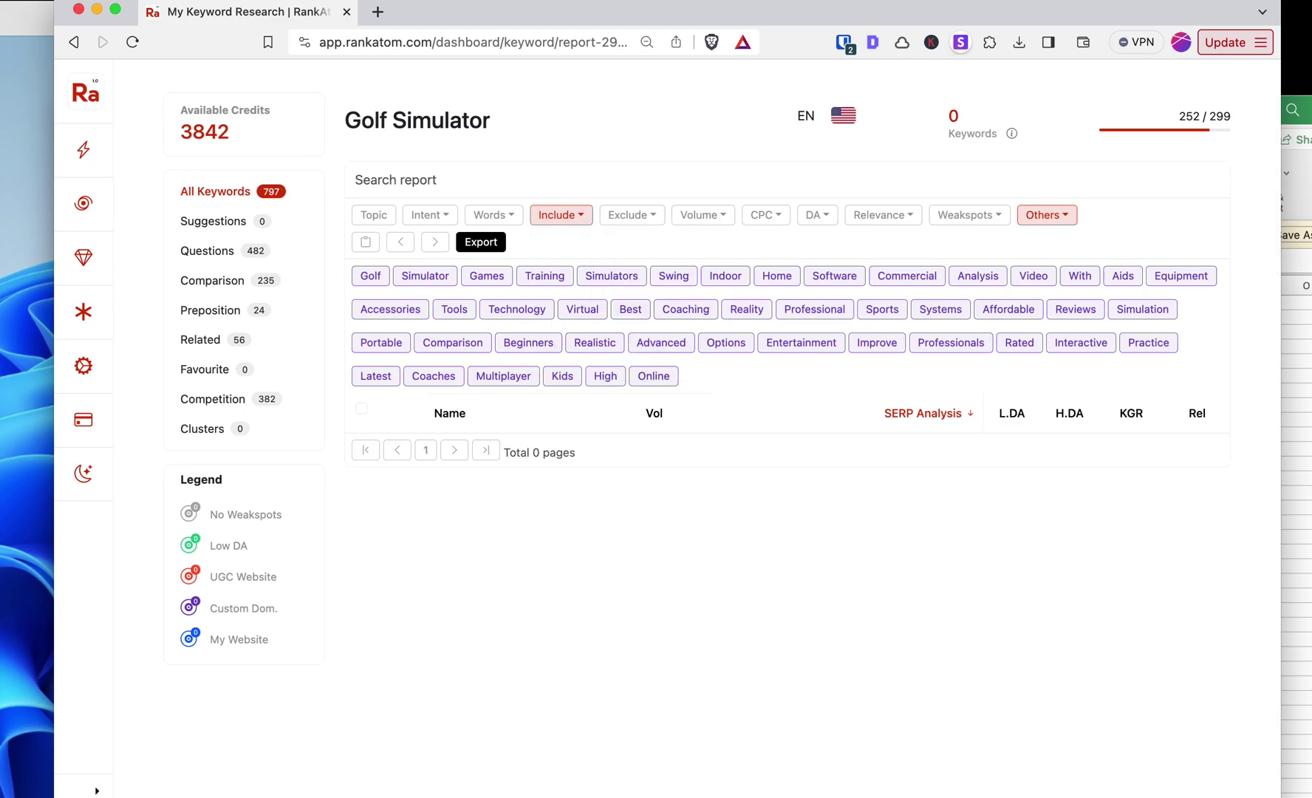
left_click(562, 214)
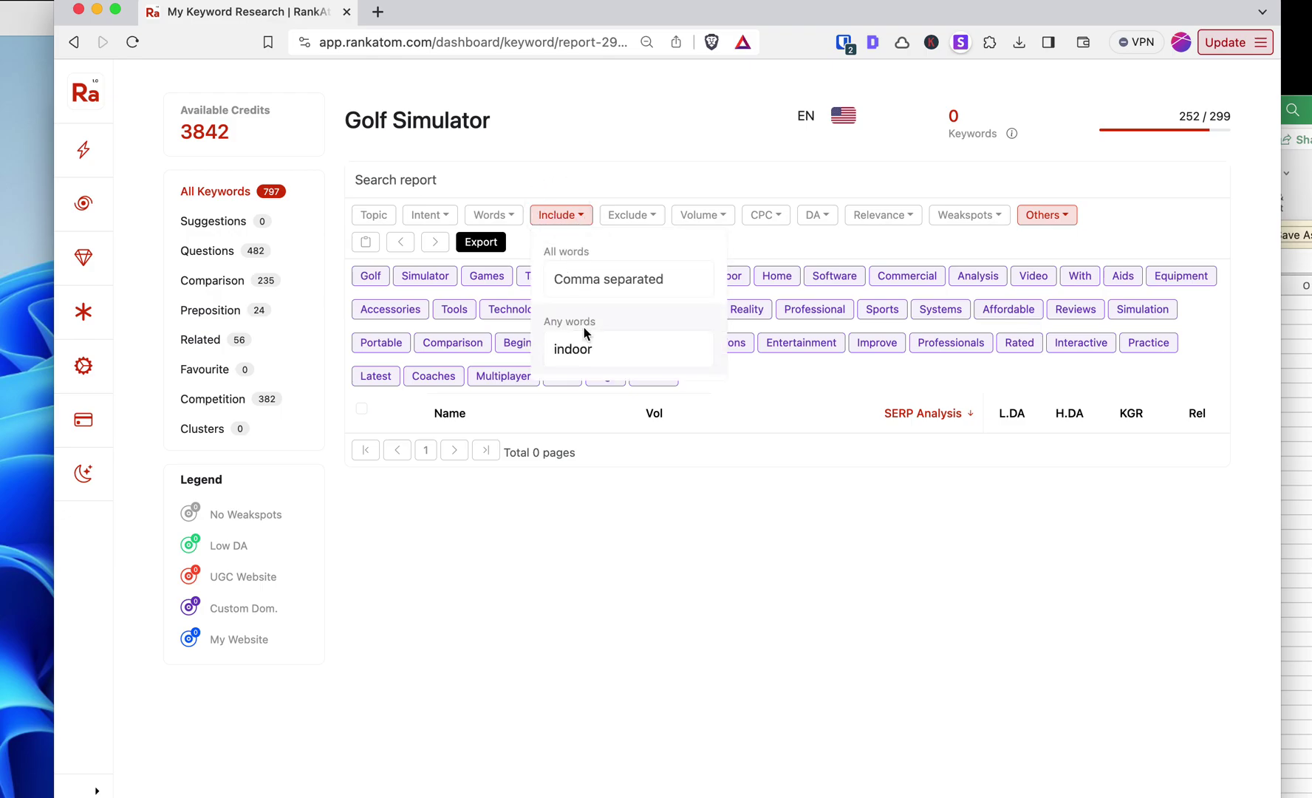
double_click(591, 353)
key("BackSpace")
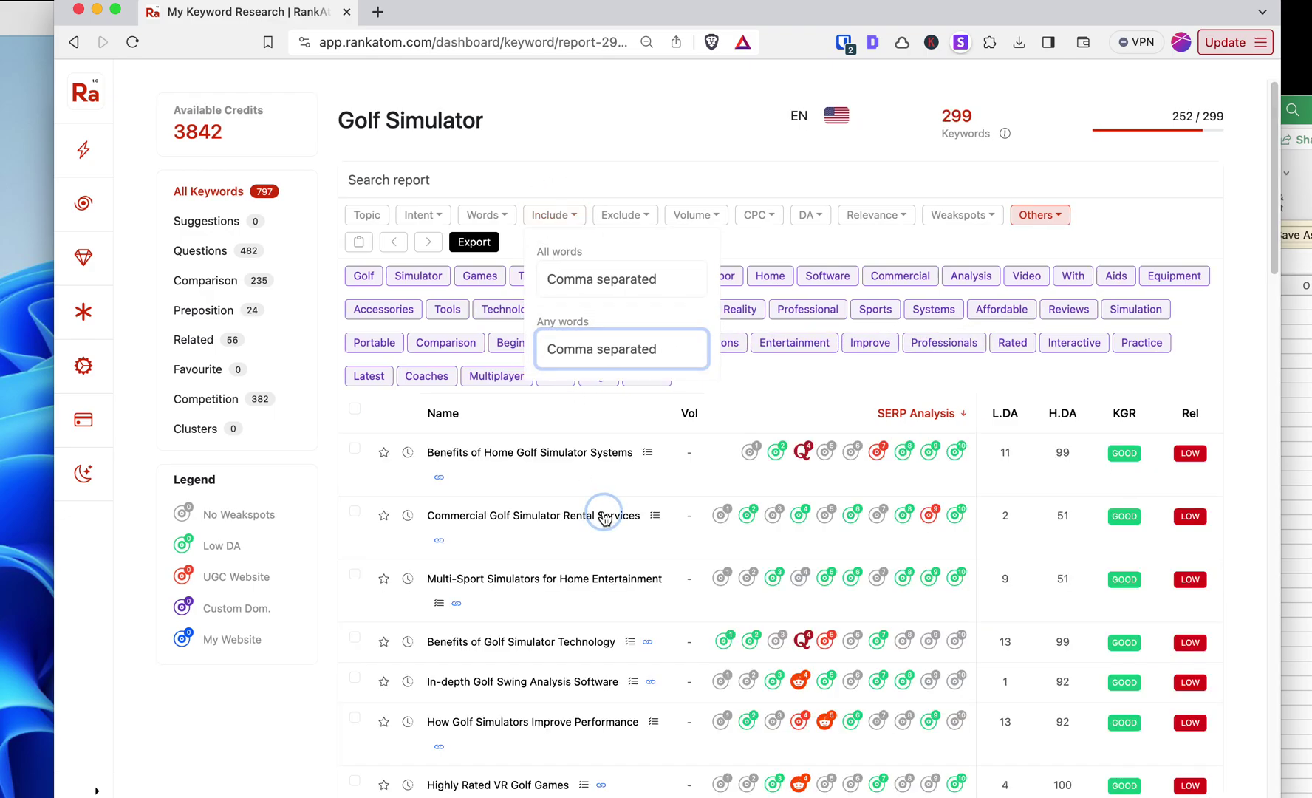
left_click(601, 517)
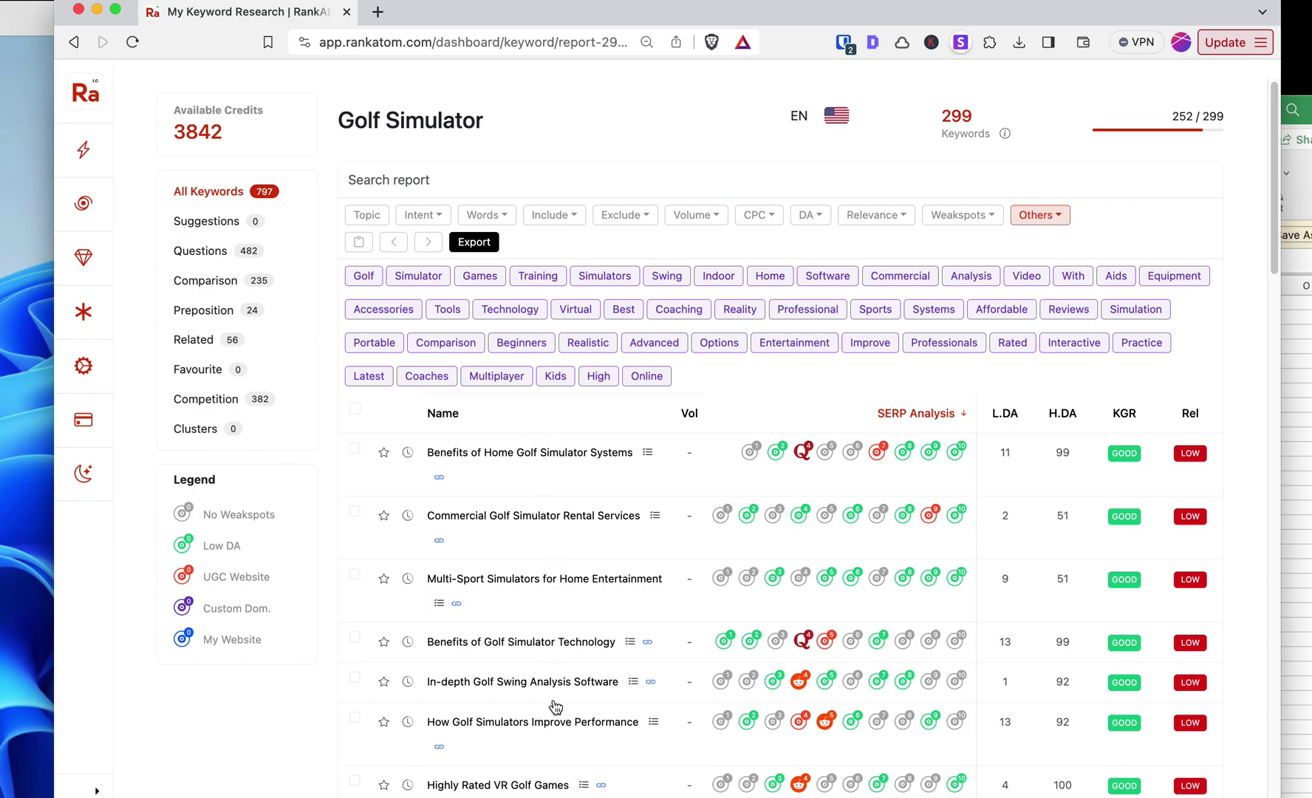
double_click(955, 121)
left_click(974, 131)
Step: Scan the golf_simulator spreadsheet's clusters, such as Indoor Golf Equipment, Virtual Reality Golf Games and Golf Training Aids
left_click(1289, 200)
left_click(476, 607)
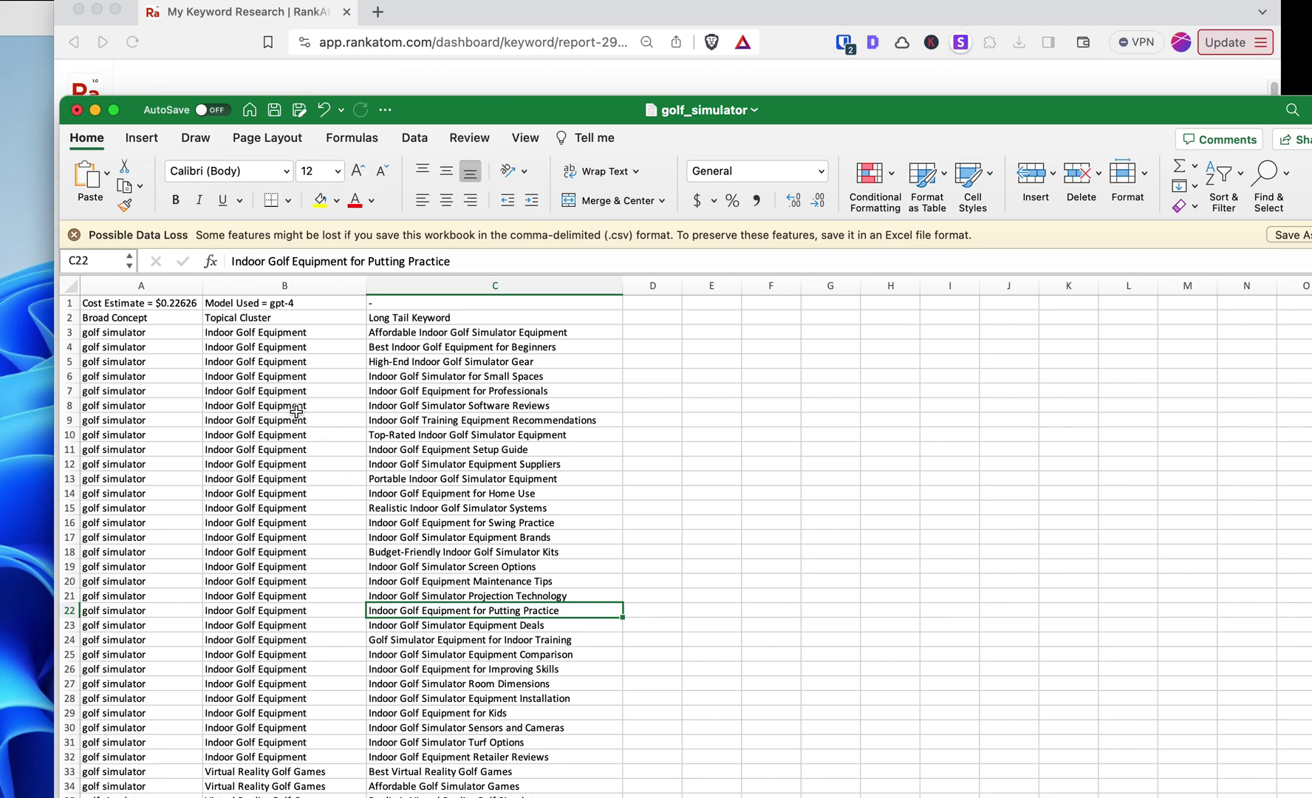
scroll(176, 392, "down", 1)
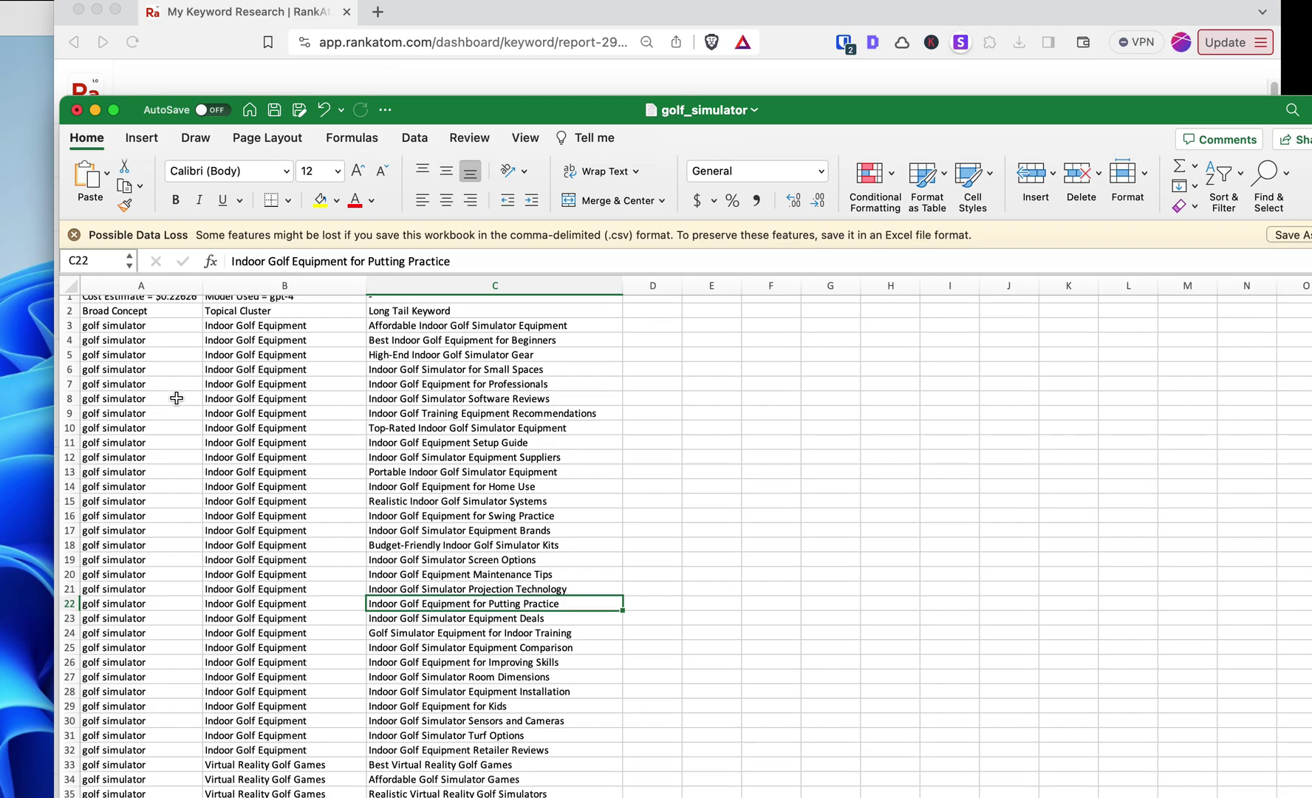
scroll(181, 381, "up", 1)
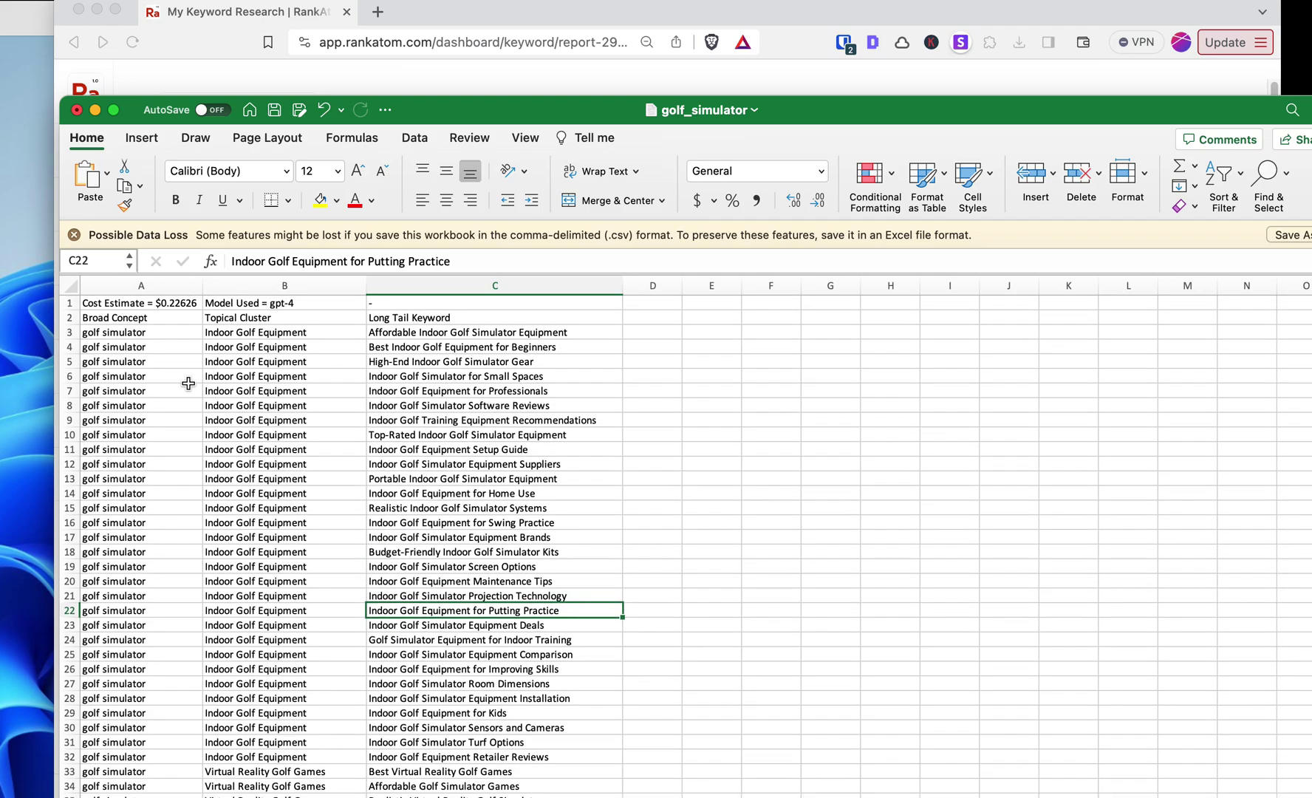
left_click(242, 334)
scroll(242, 512, "down", 3)
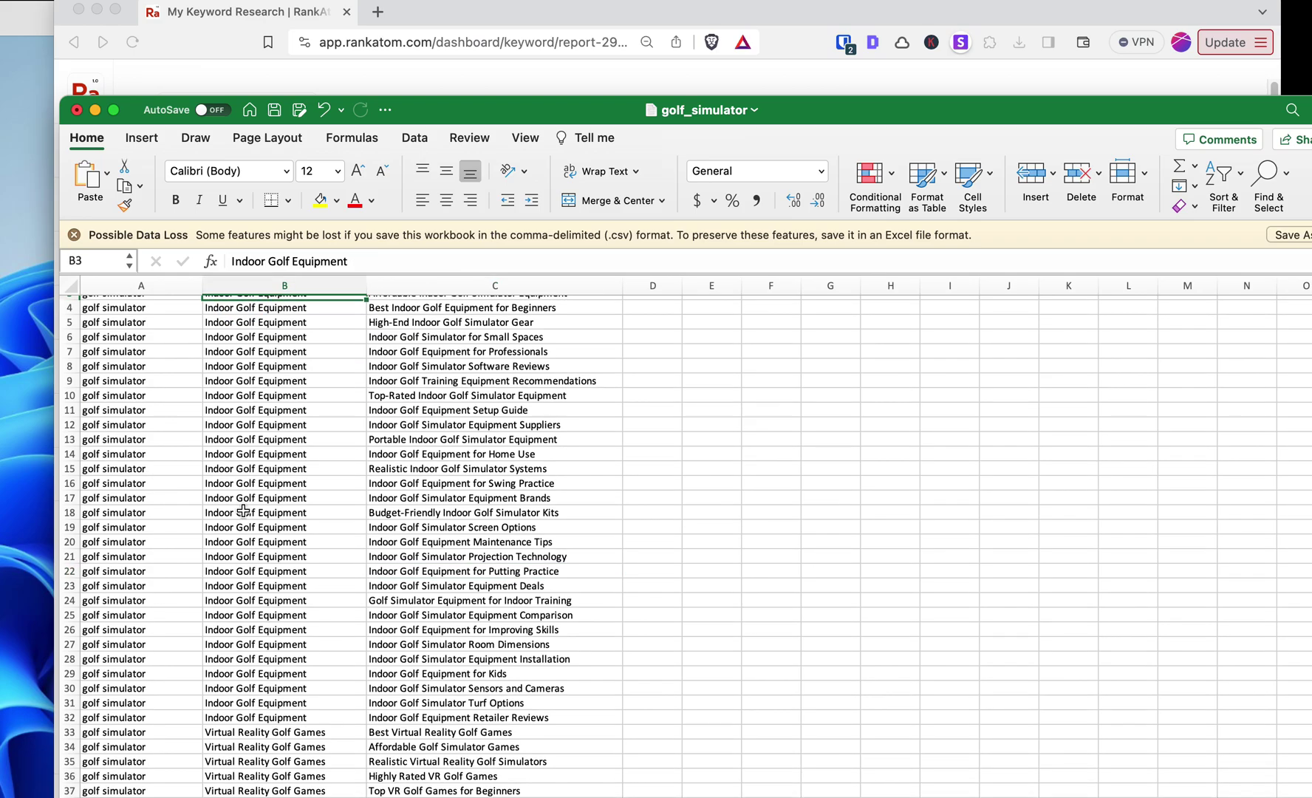
left_click(265, 734)
scroll(265, 733, "down", 12)
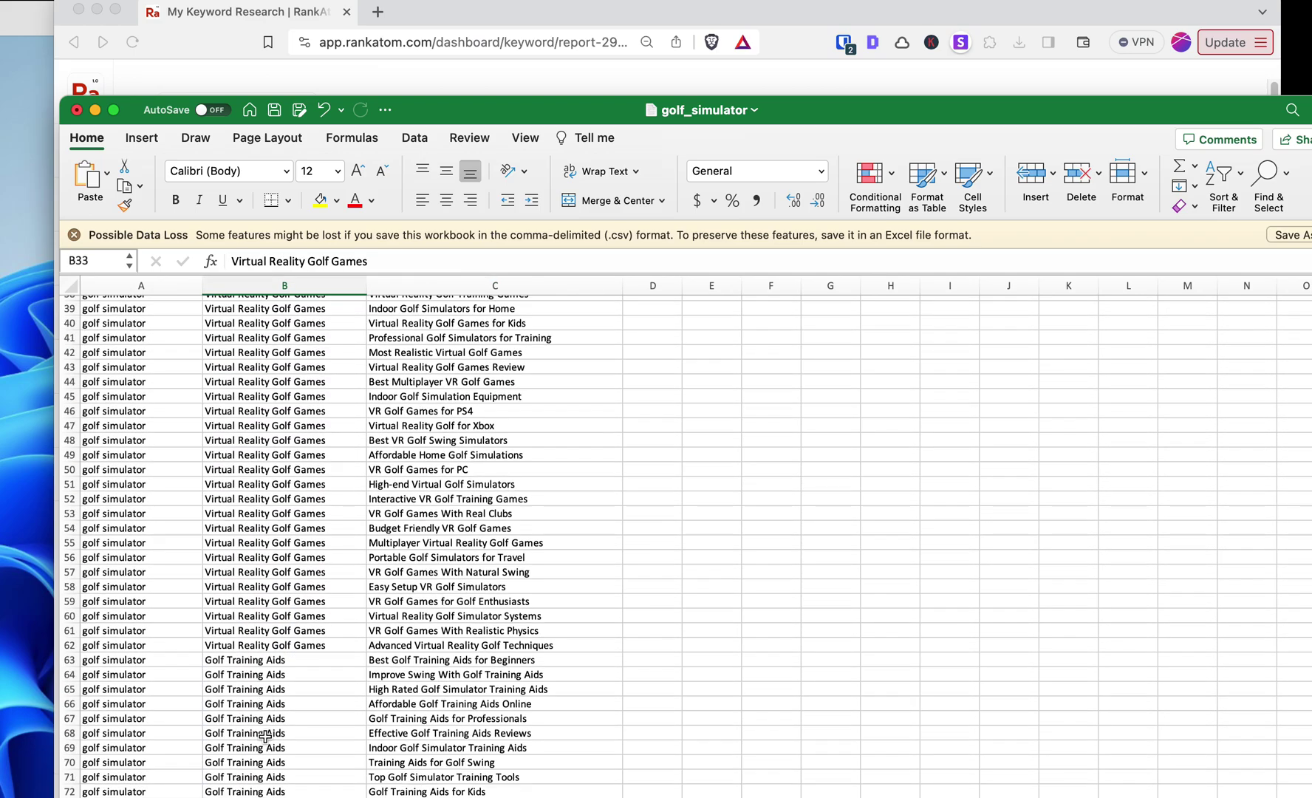
left_click(266, 660)
scroll(270, 663, "down", 10)
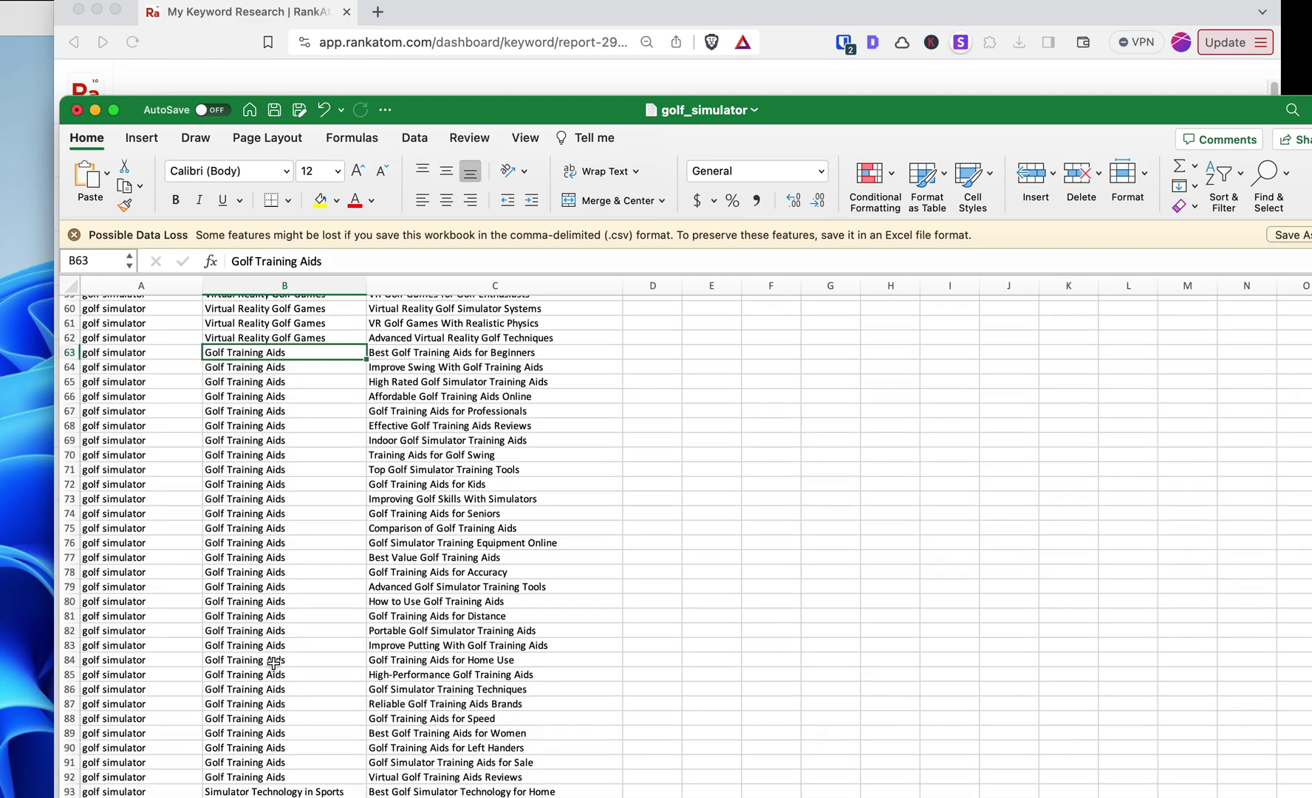
left_click(273, 678)
scroll(283, 637, "up", 4)
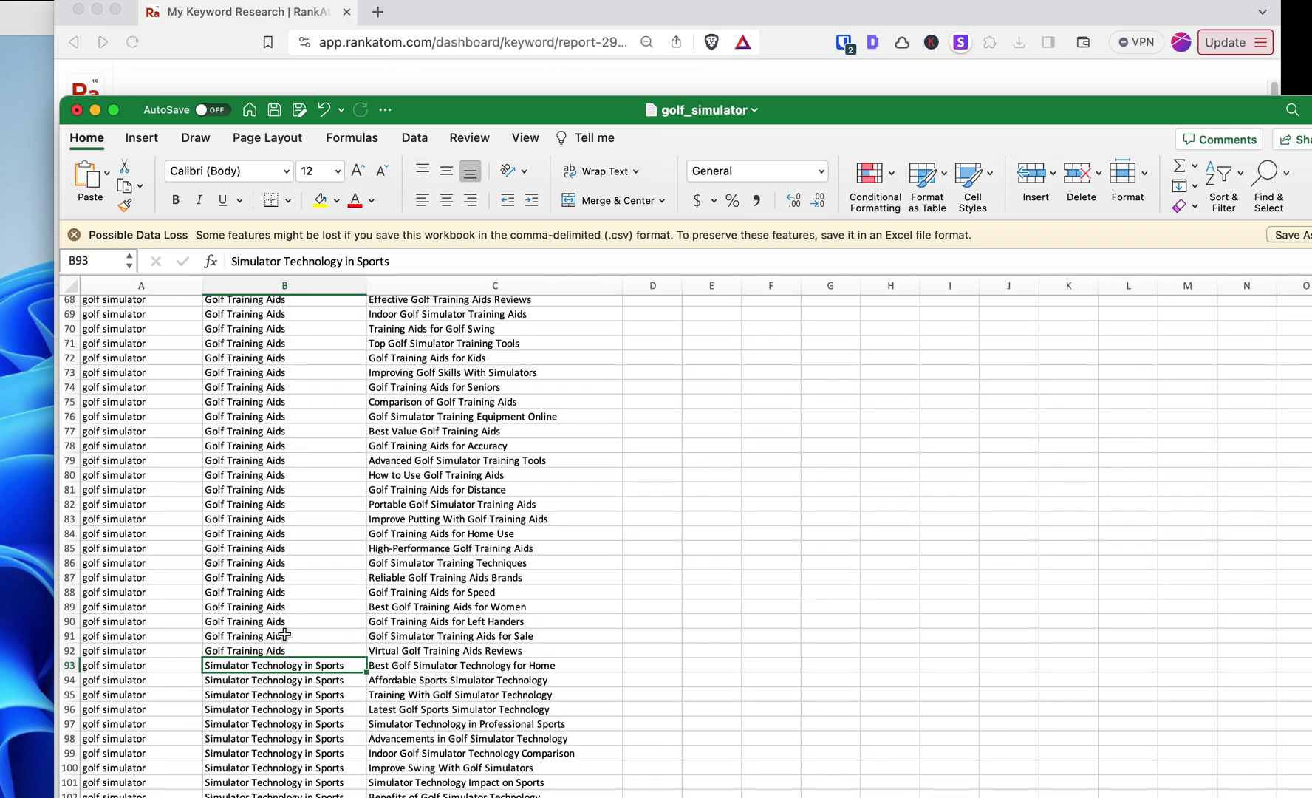
scroll(283, 637, "up", 18)
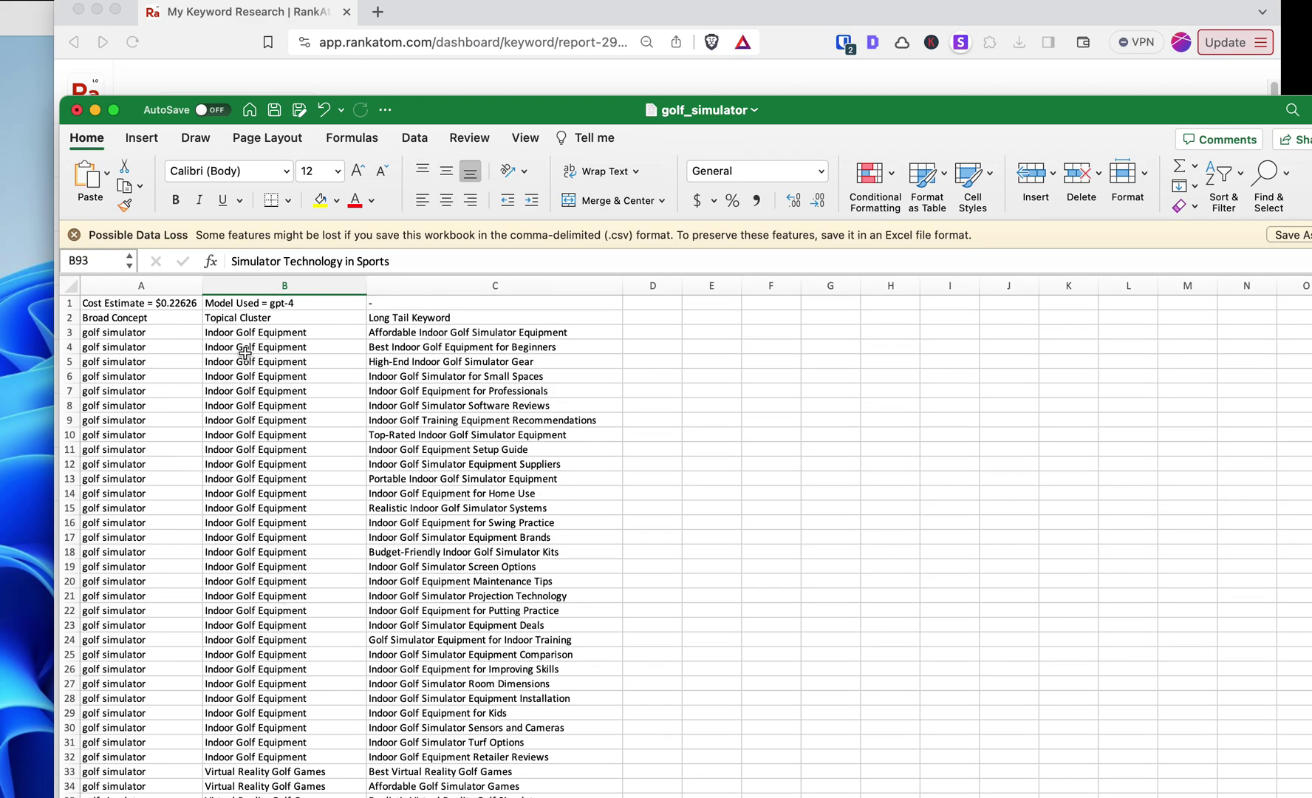
Step: Select the Indoor Golf Equipment cells B3:B32 and review its long-tail keywords in C3–C24
left_click_drag(247, 337, 242, 754)
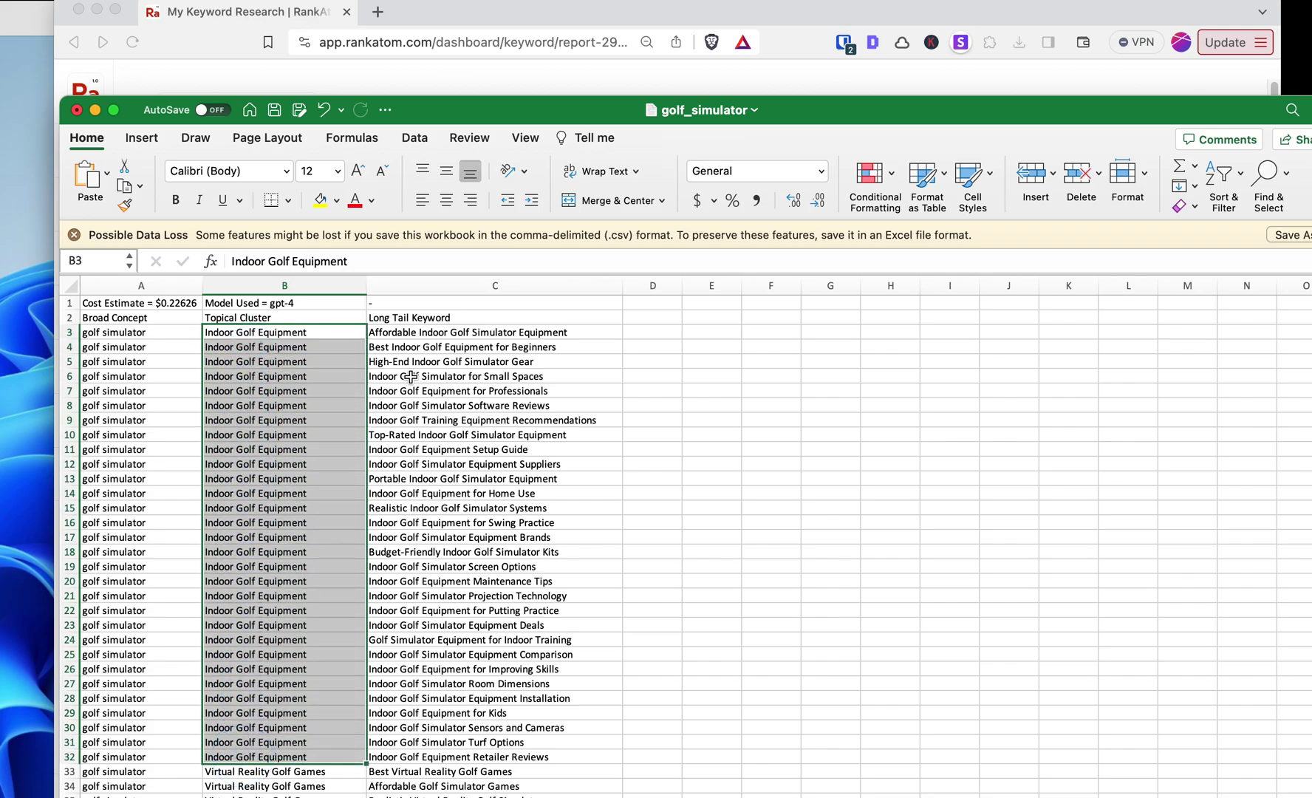
left_click(448, 334)
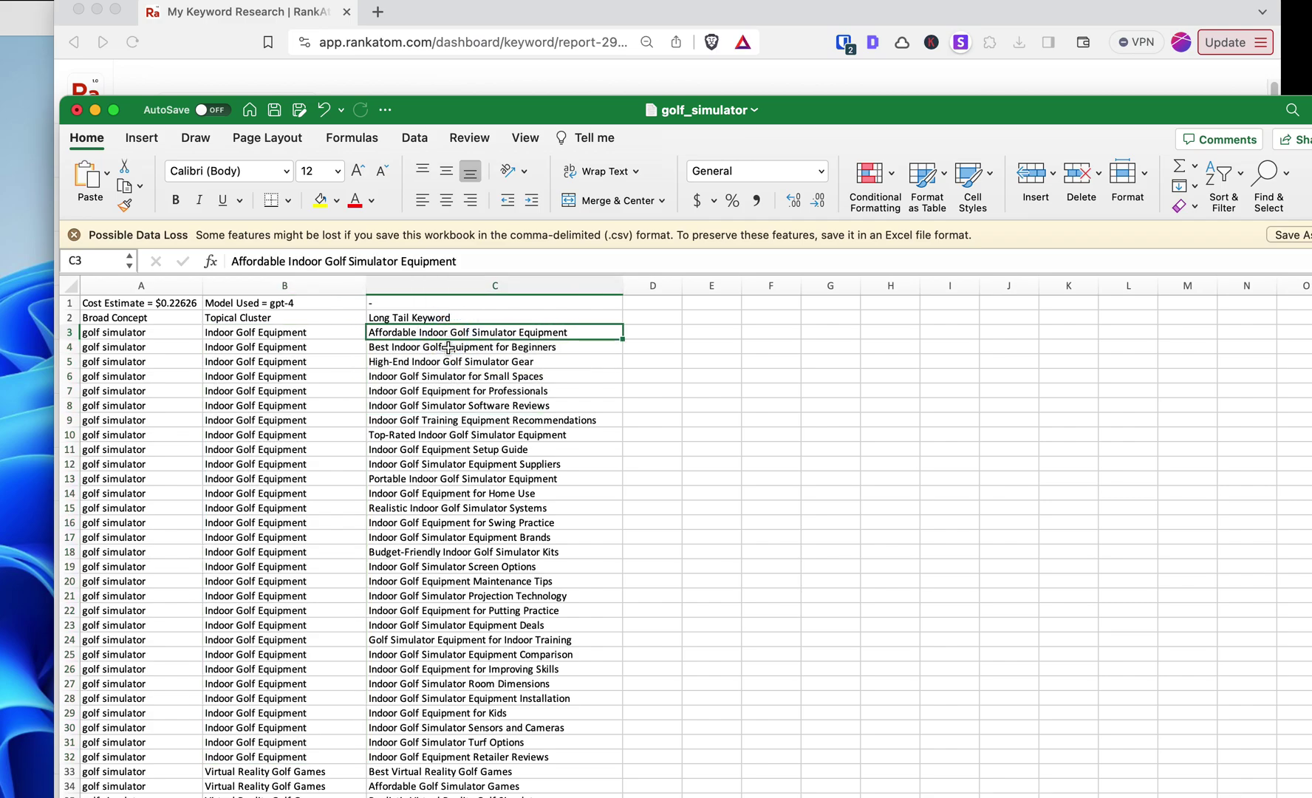
left_click(448, 347)
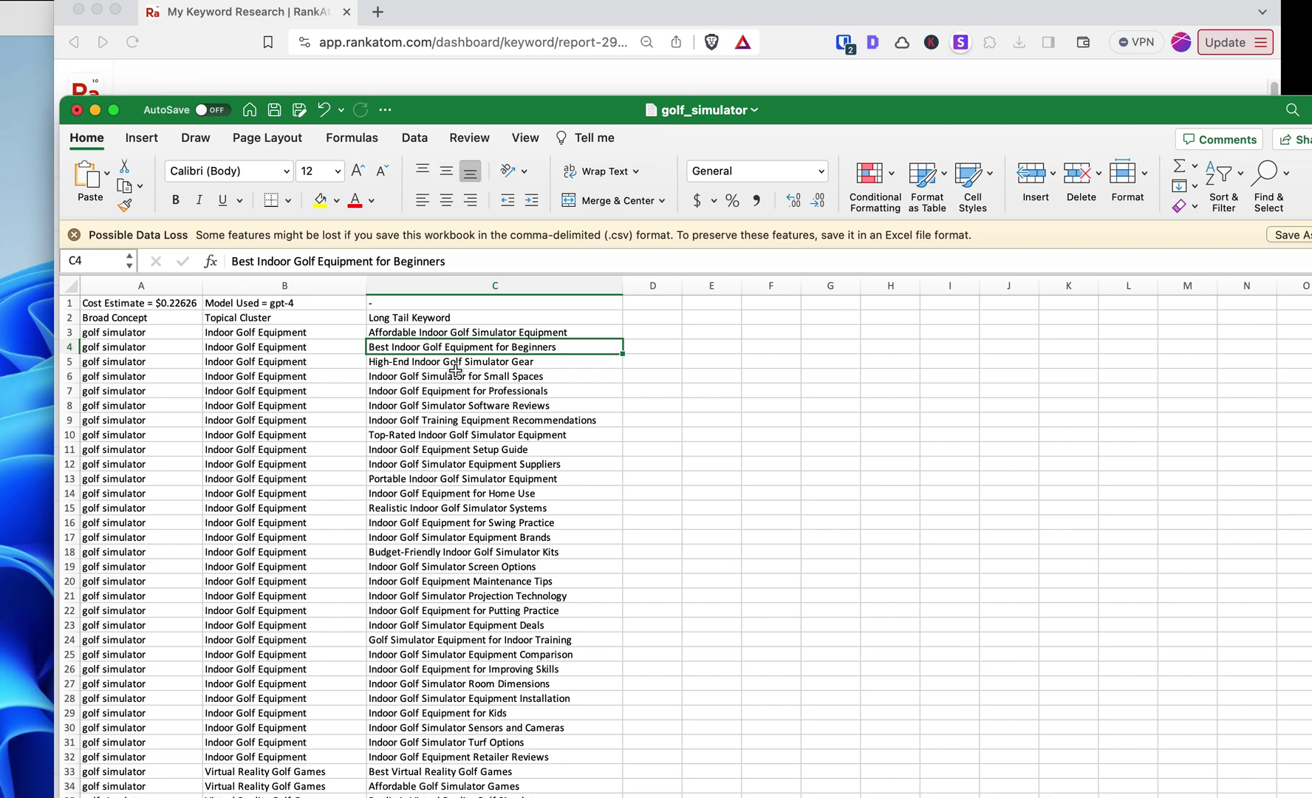
left_click(493, 377)
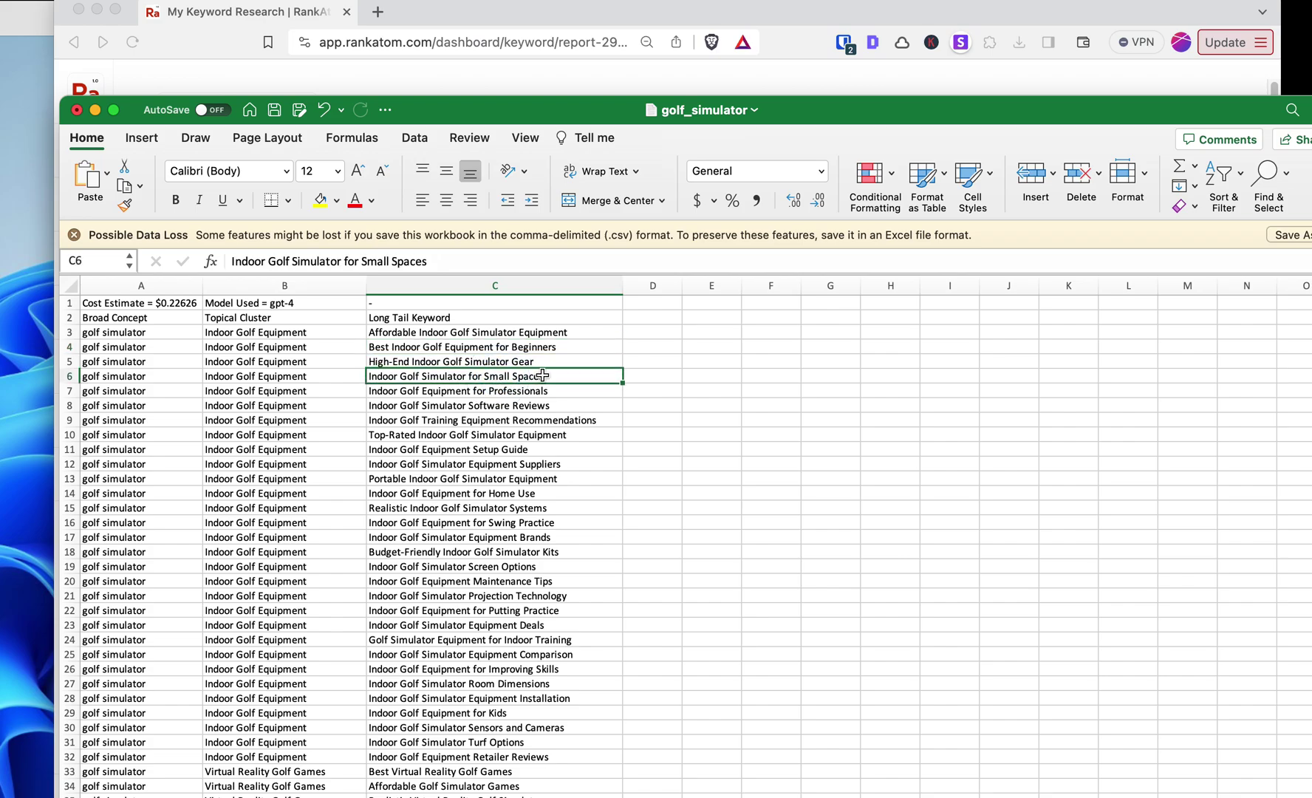
left_click(540, 407)
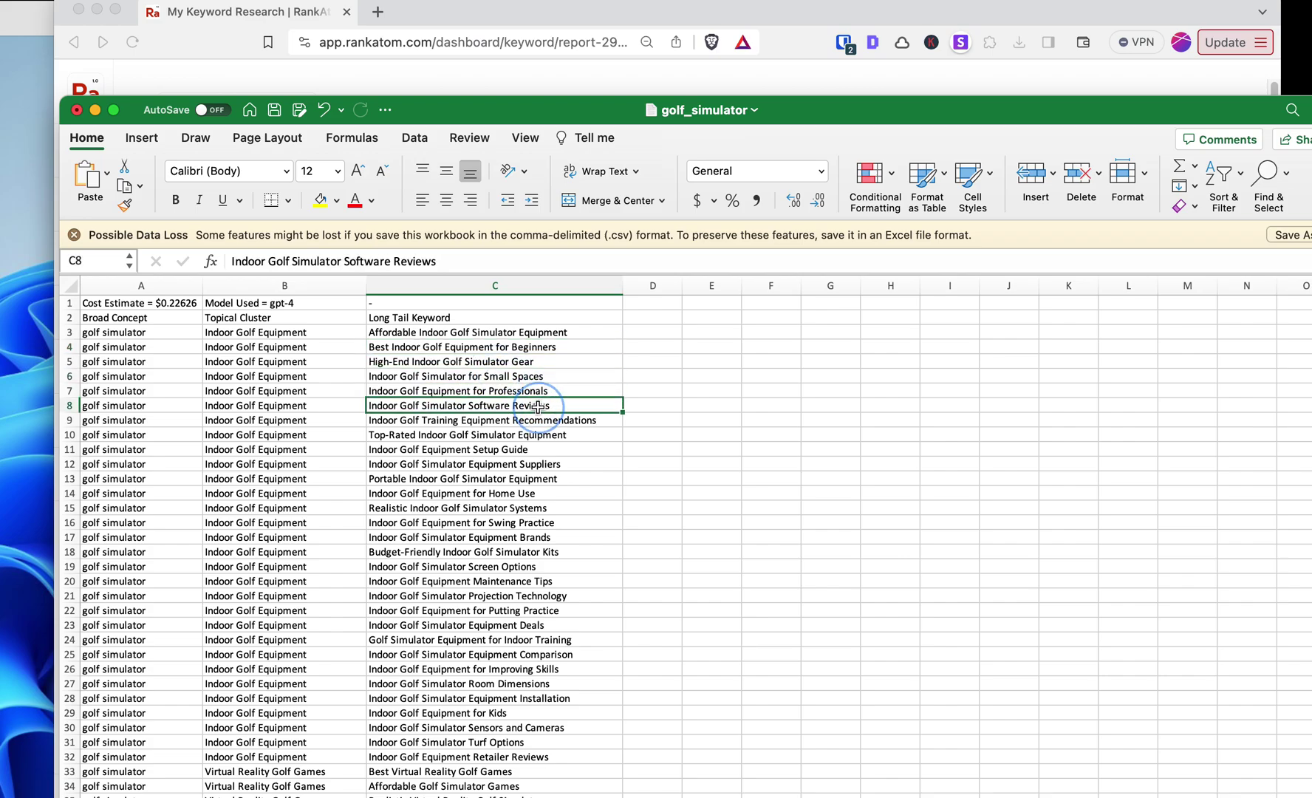
left_click_drag(502, 334, 494, 649)
left_click(494, 642)
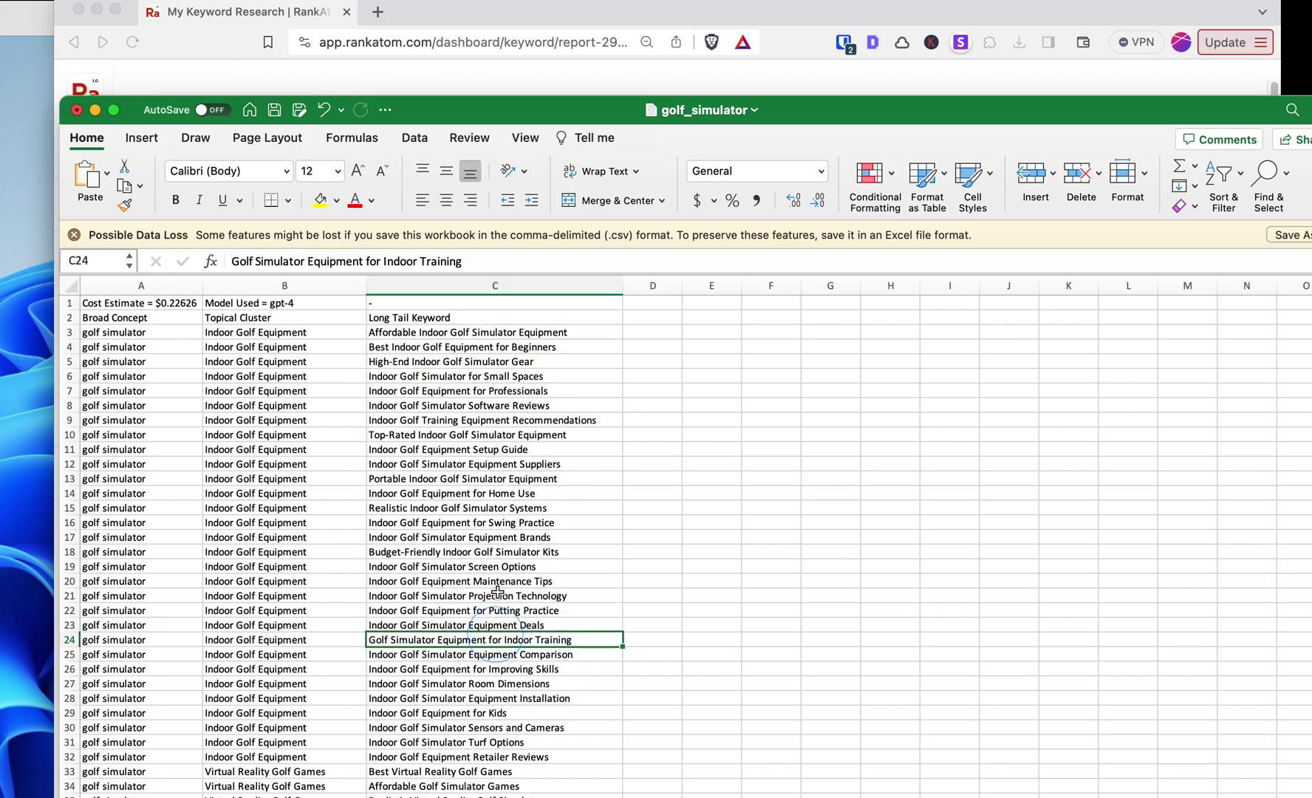
left_click(424, 334)
left_click(424, 349)
left_click(423, 362)
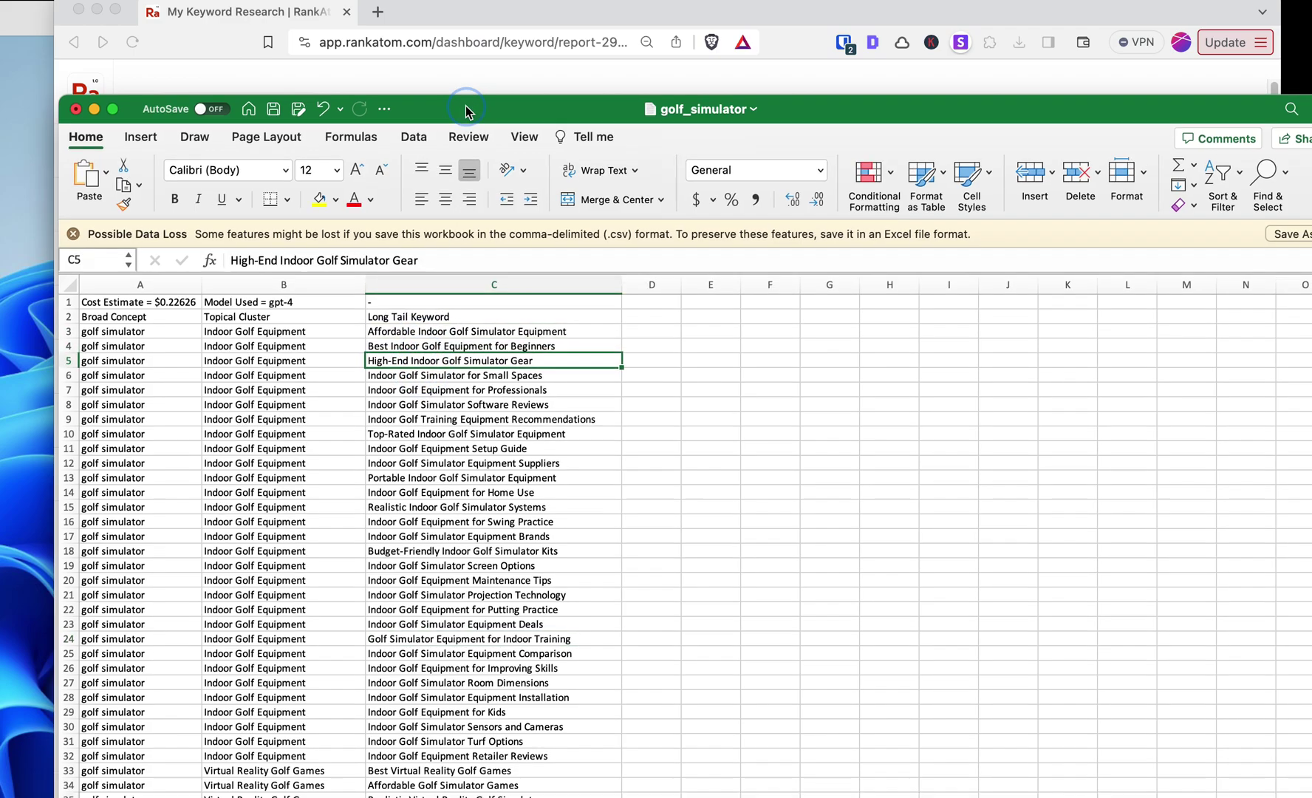
Step: Move the Excel window aside and bring the RankAtom Golf Simulator report back in front
left_click_drag(465, 105, 445, 48)
left_click(433, 226)
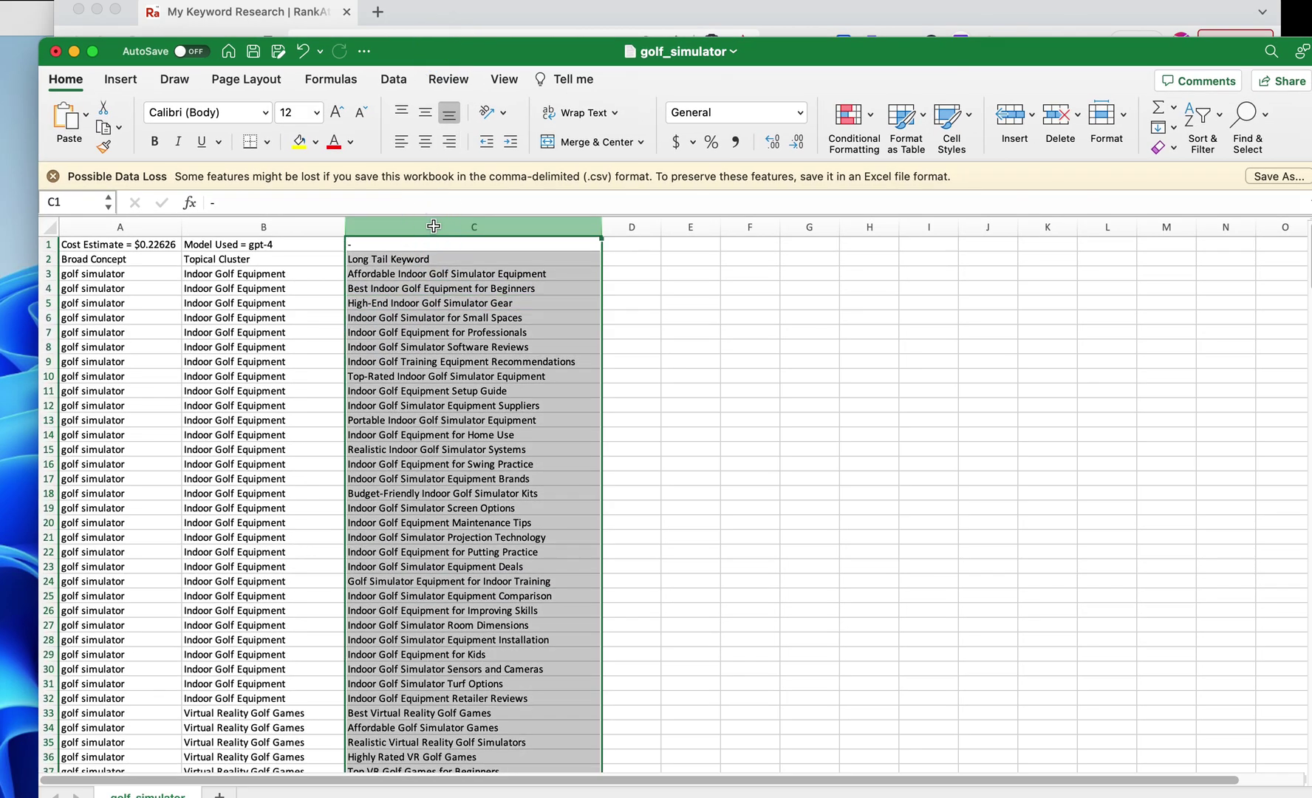
left_click(493, 331)
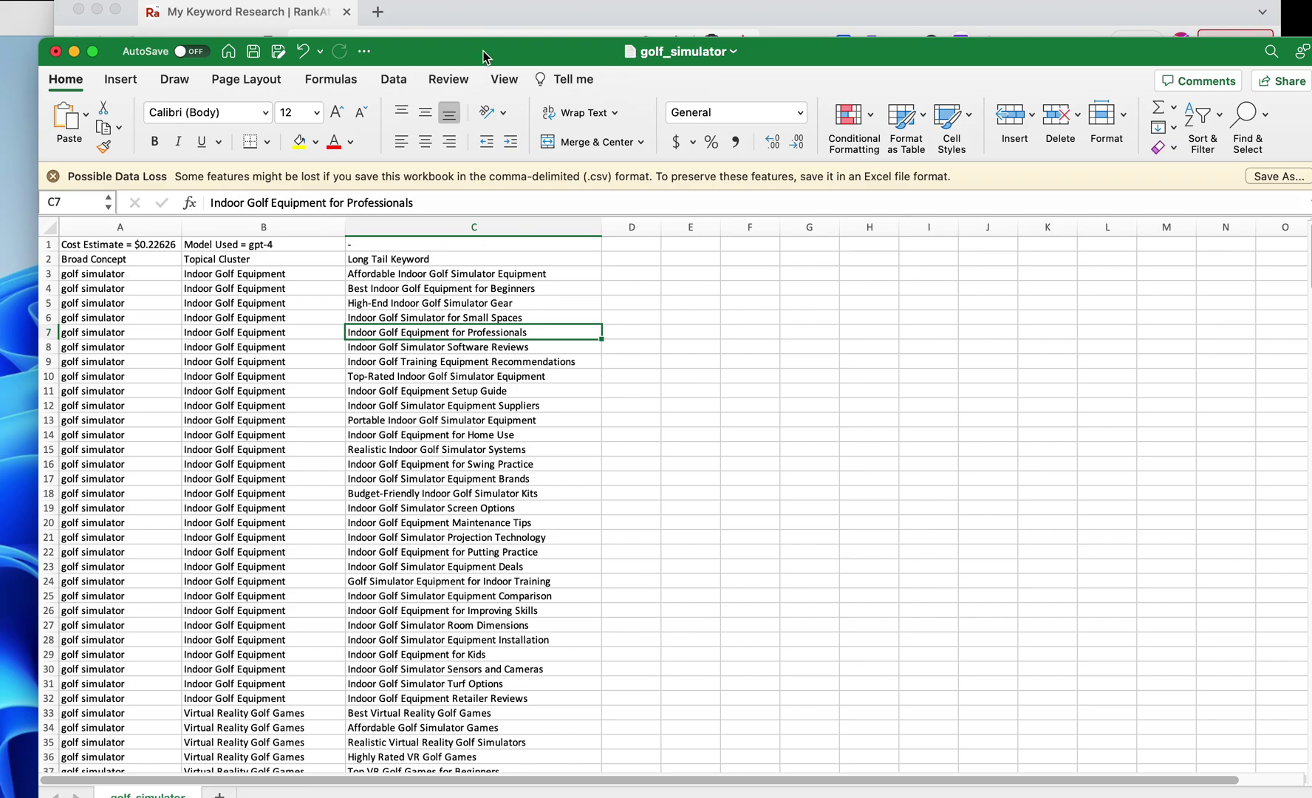
left_click_drag(484, 59, 505, 89)
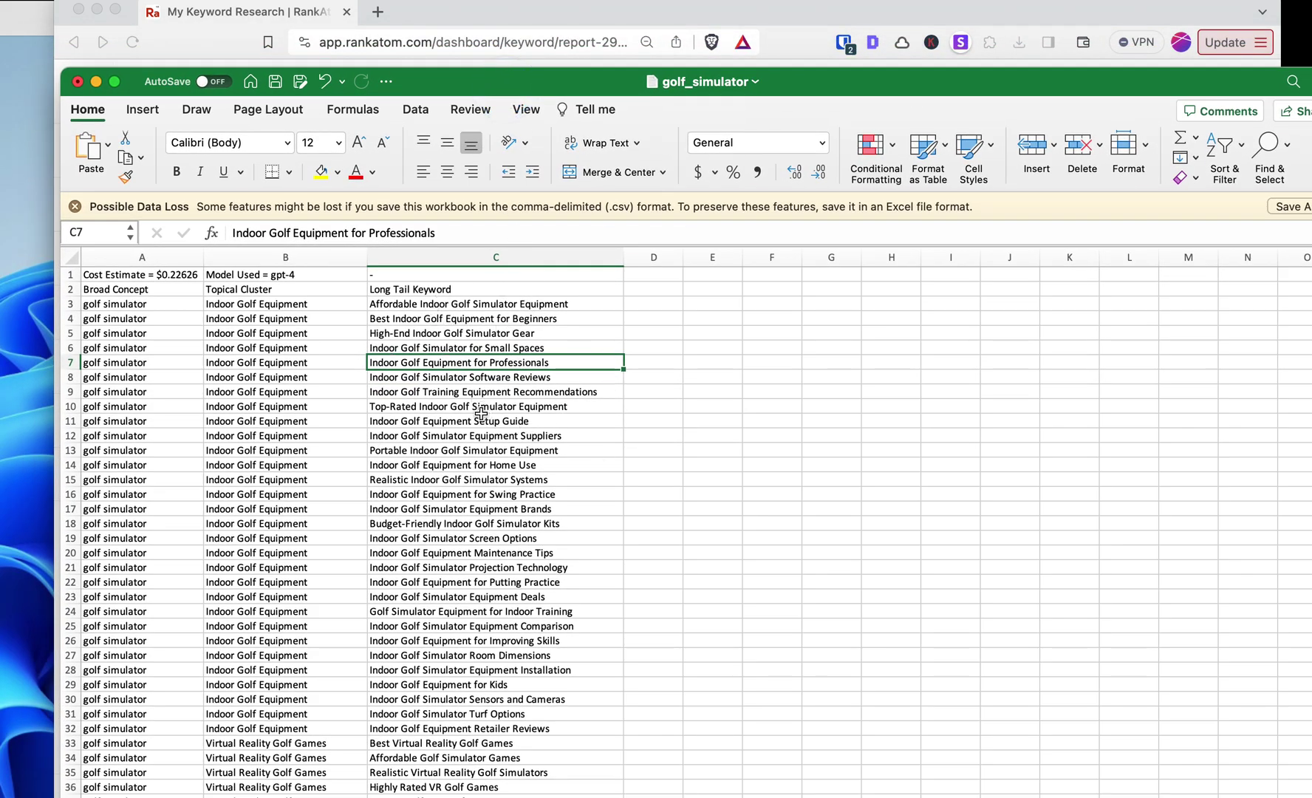
left_click(501, 30)
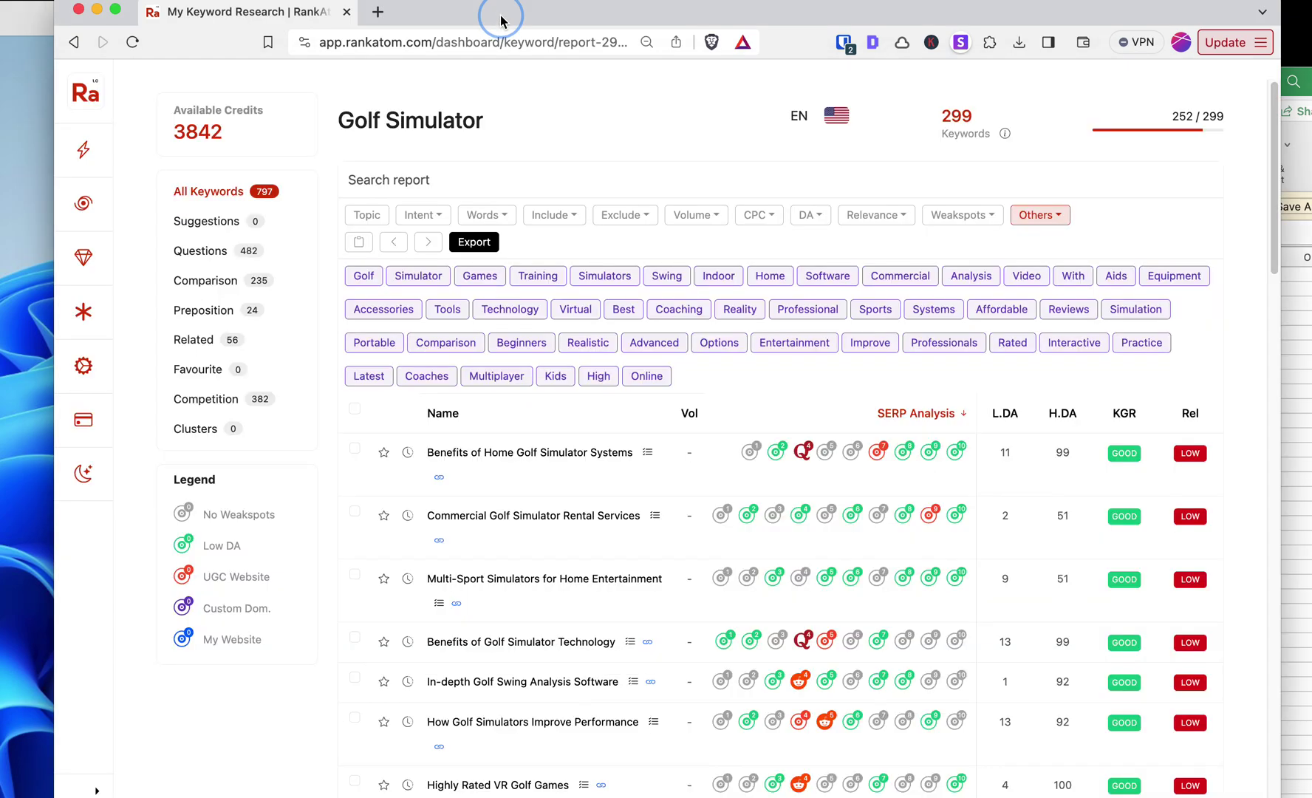
Step: Generate keyword clusters for the Golf Simulator report from the Clusters panel
left_click(194, 430)
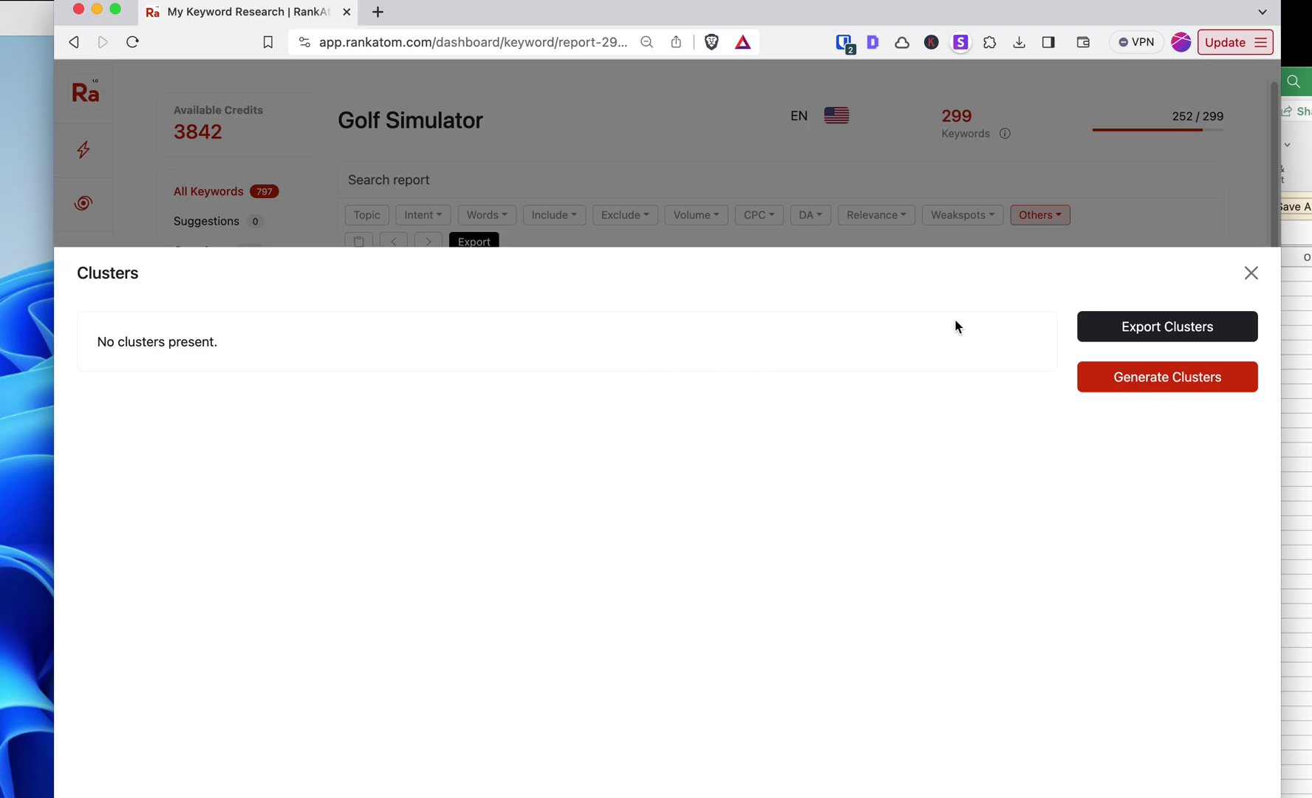
left_click(1151, 382)
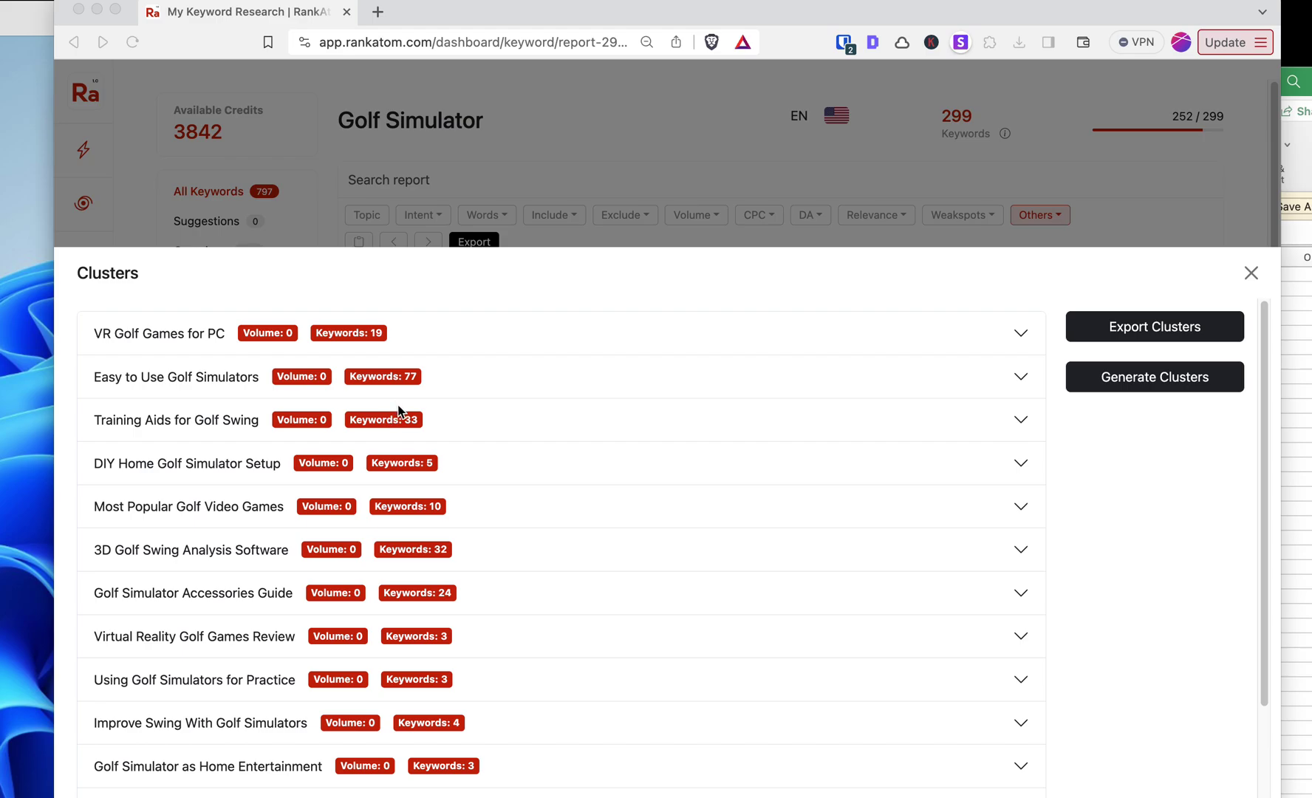
scroll(773, 443, "down", 3)
scroll(767, 465, "up", 3)
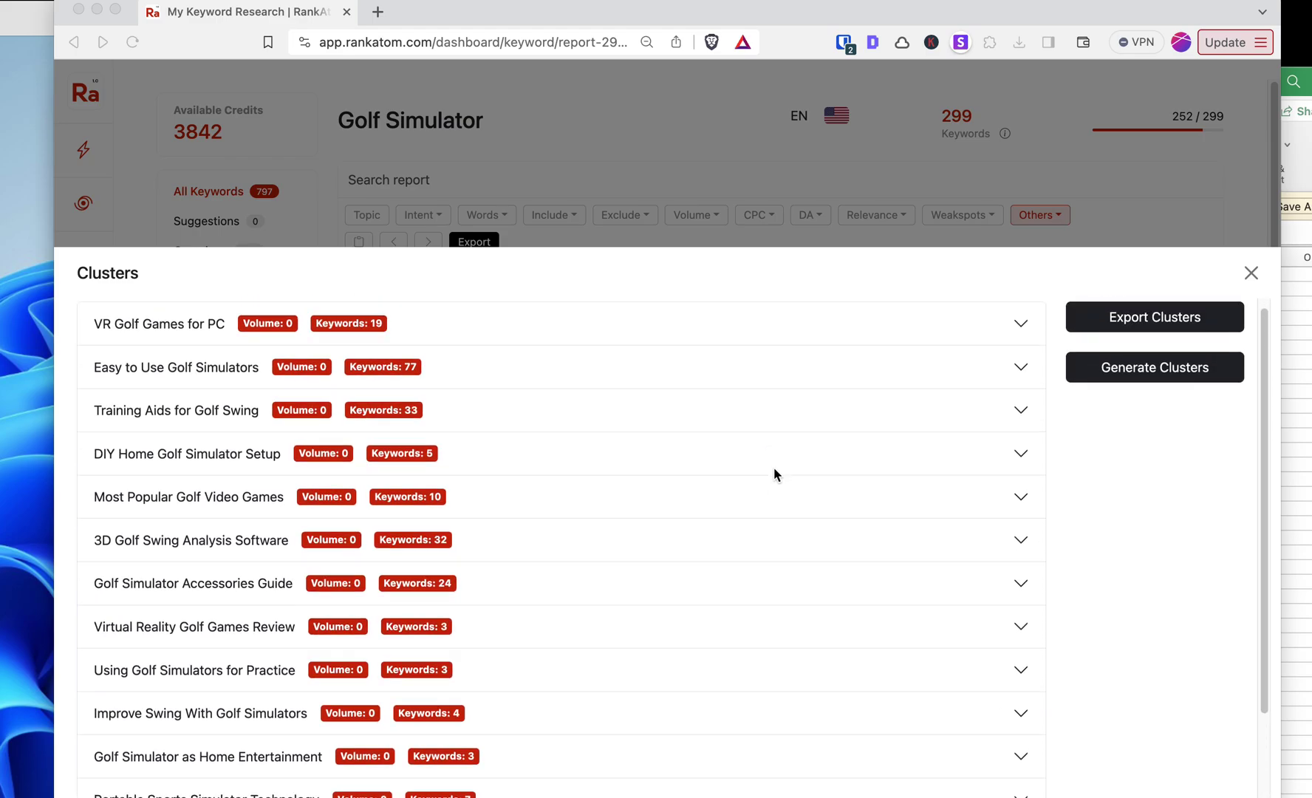
left_click(1254, 276)
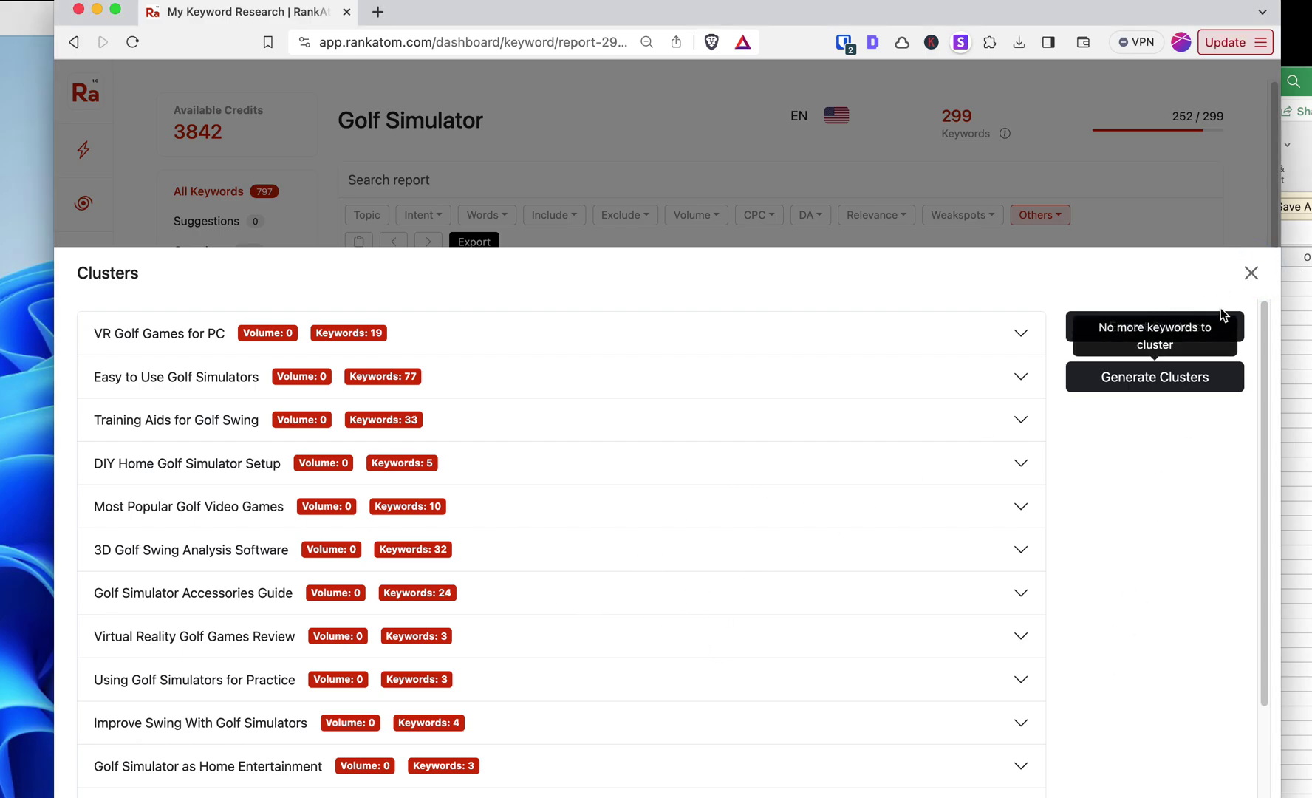
left_click(1247, 275)
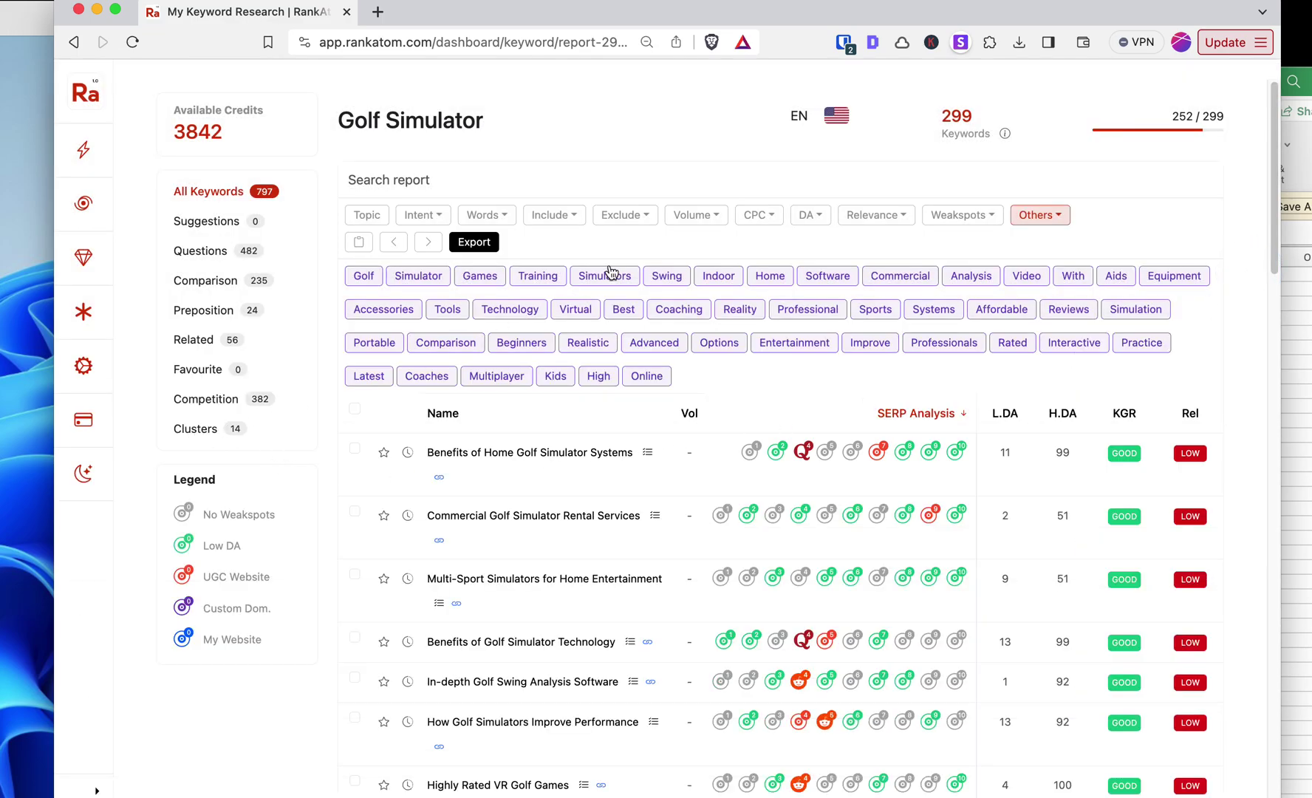
Step: Reopen the Clusters panel and browse the 14 clusters, such as VR Golf Games for PC
left_click(1293, 93)
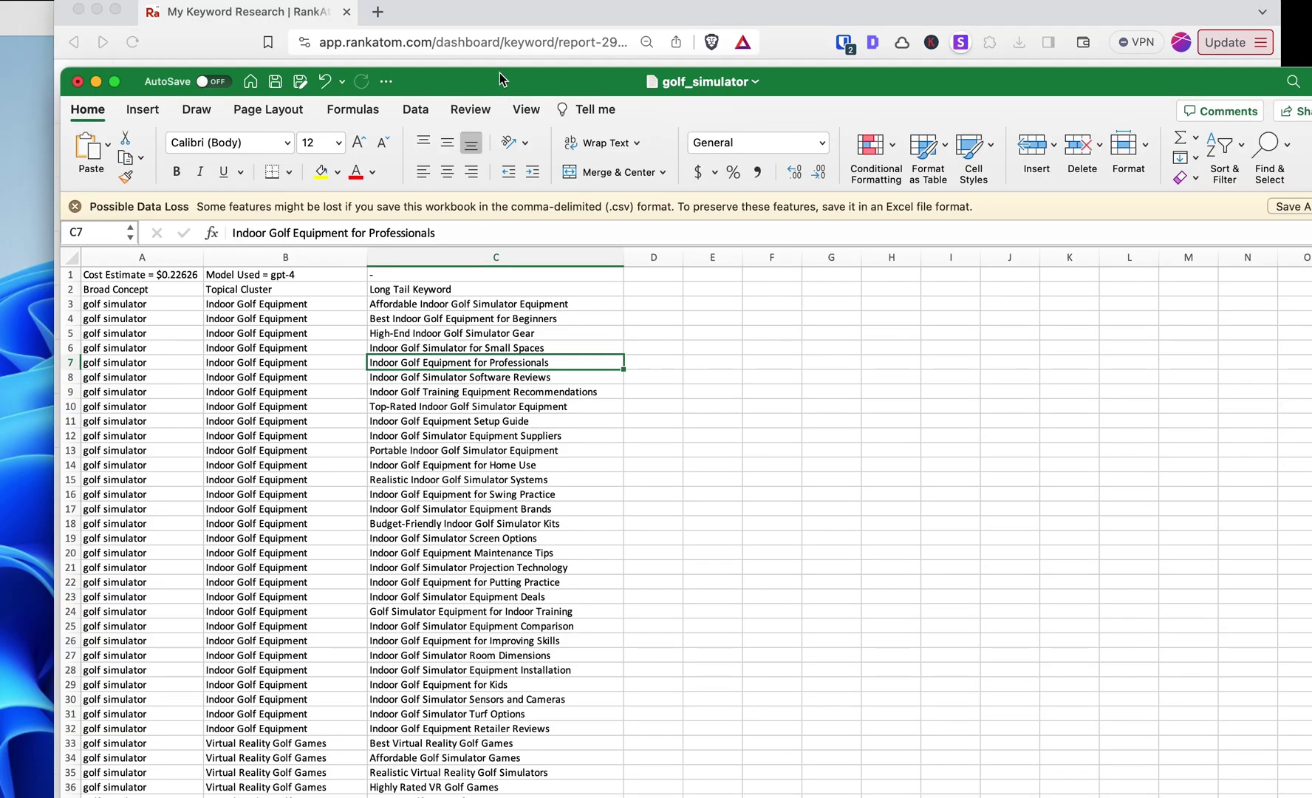
left_click(500, 21)
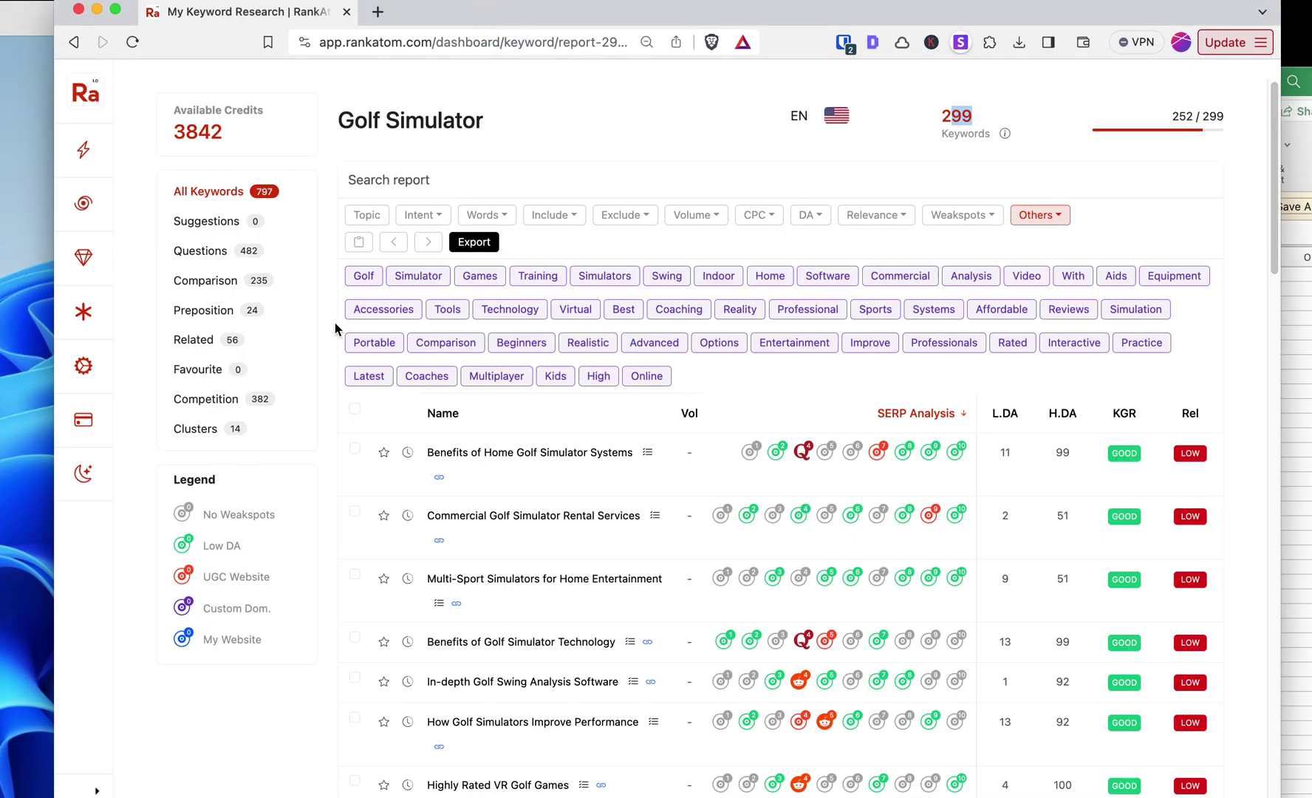
left_click(214, 434)
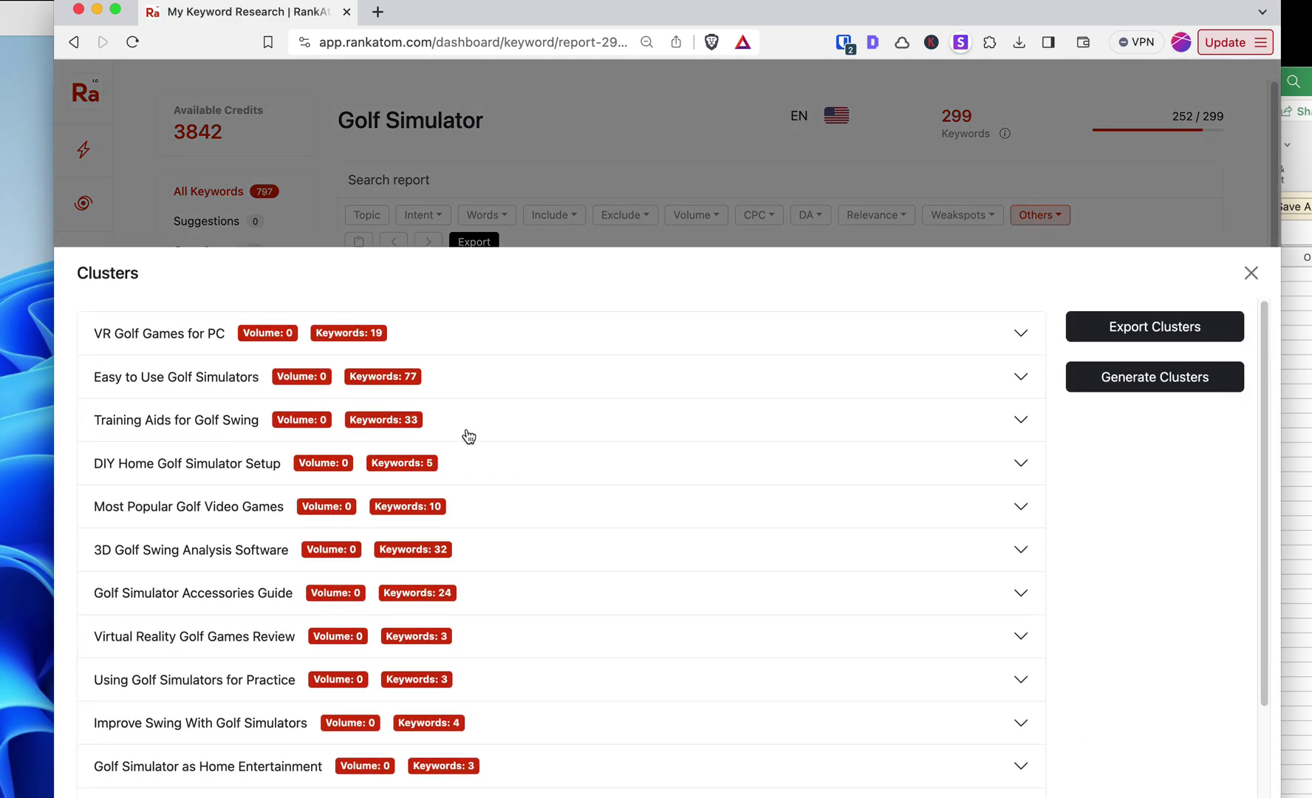
scroll(474, 451, "down", 3)
scroll(479, 470, "up", 3)
scroll(215, 346, "down", 3)
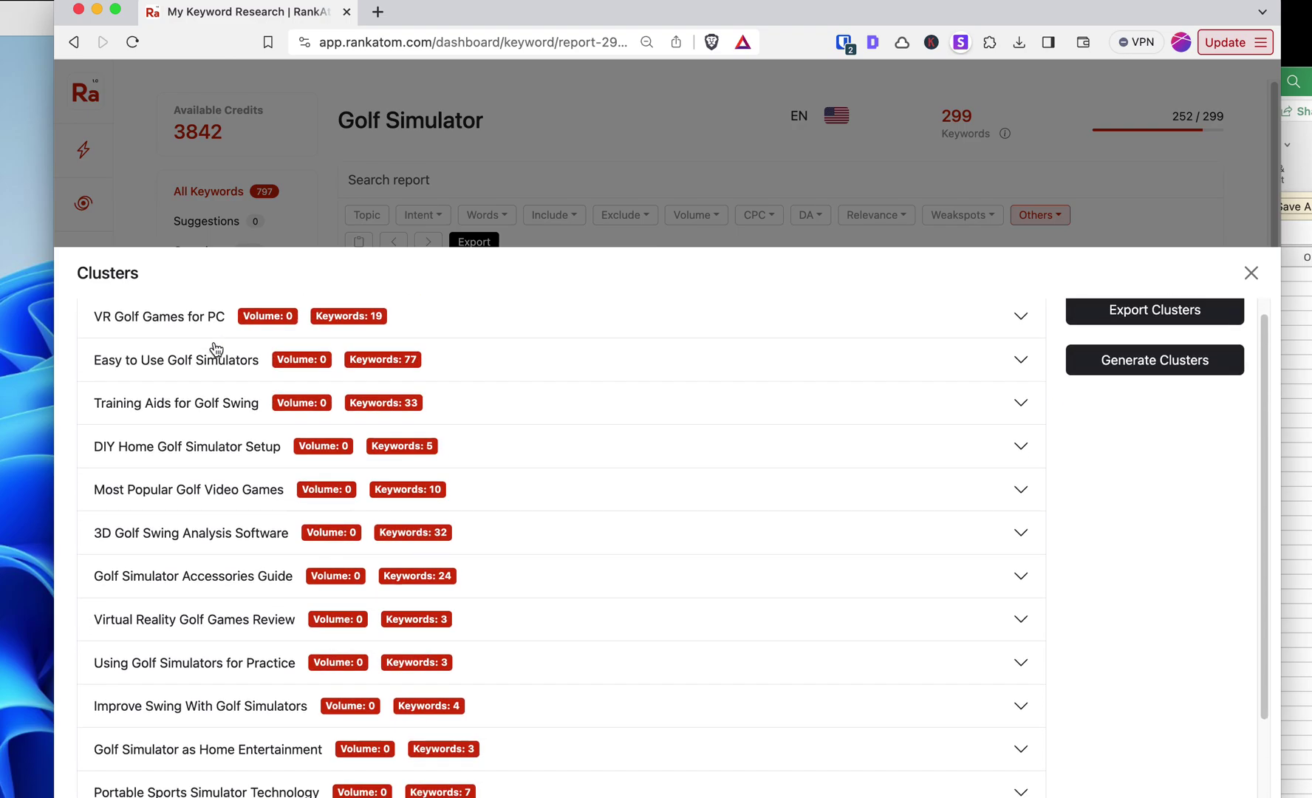
scroll(216, 352, "up", 3)
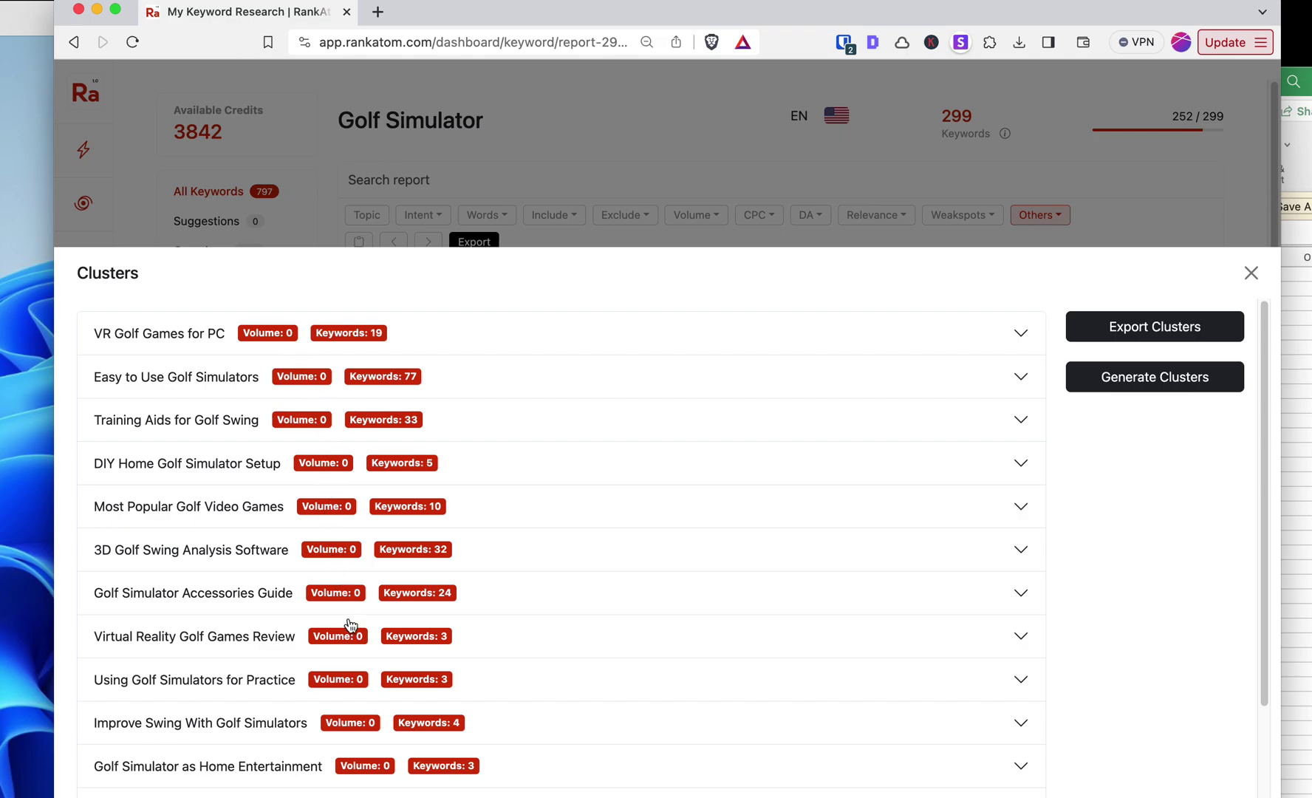
scroll(352, 635, "down", 3)
scroll(352, 650, "up", 3)
left_click(1252, 270)
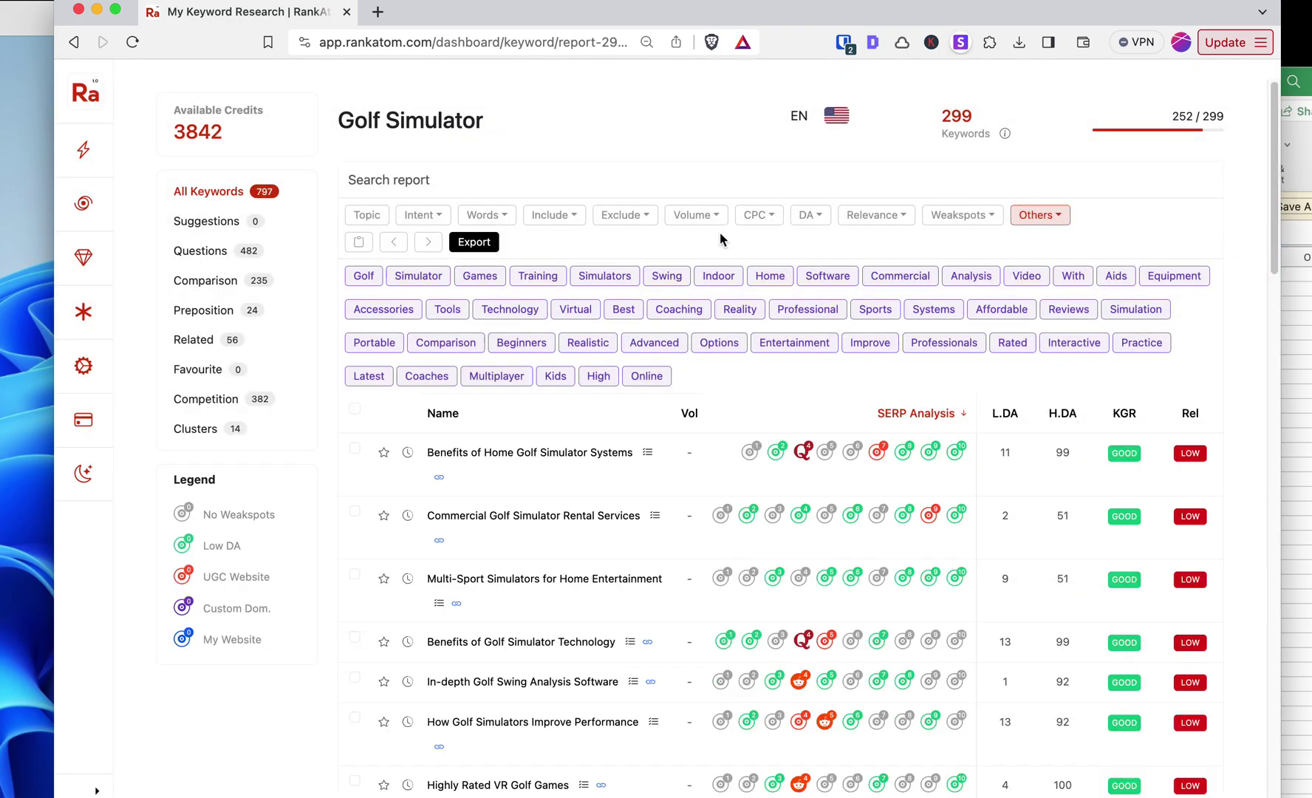
left_click(699, 215)
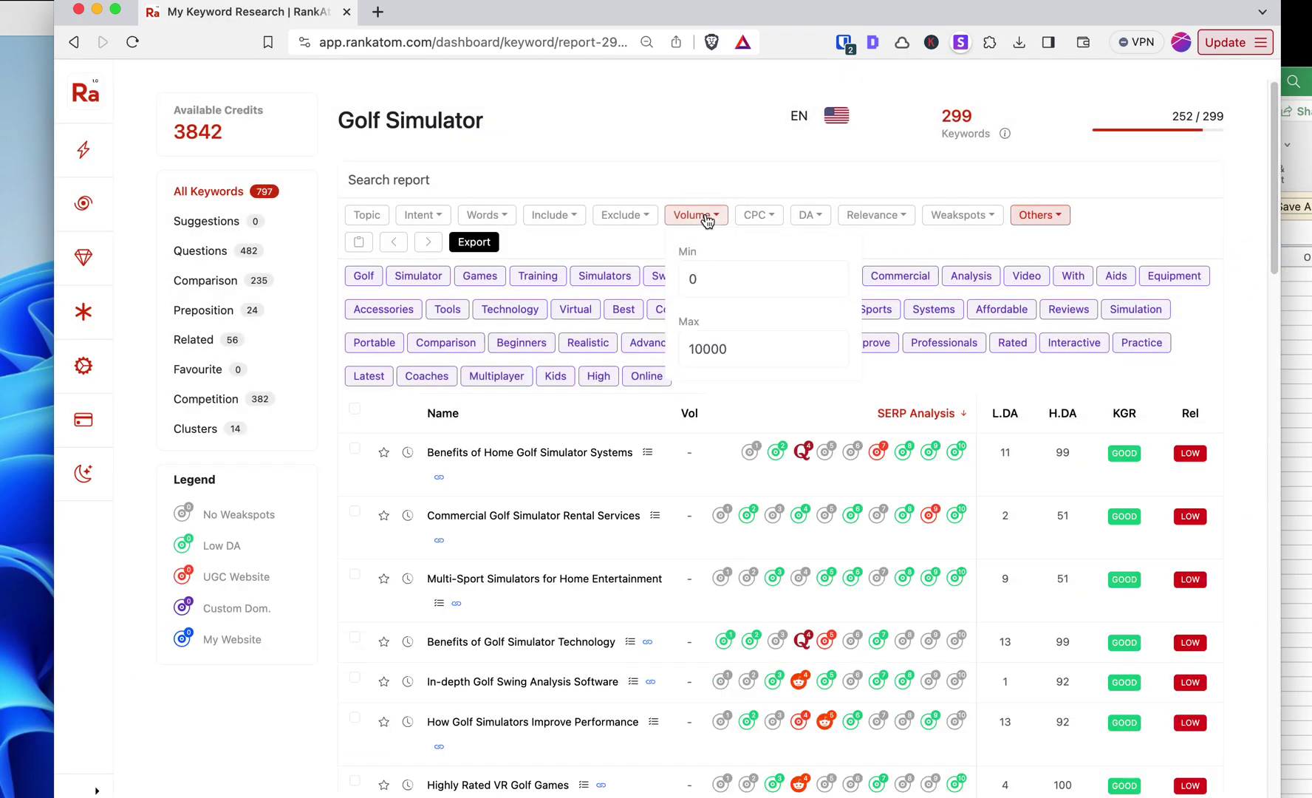
left_click(210, 428)
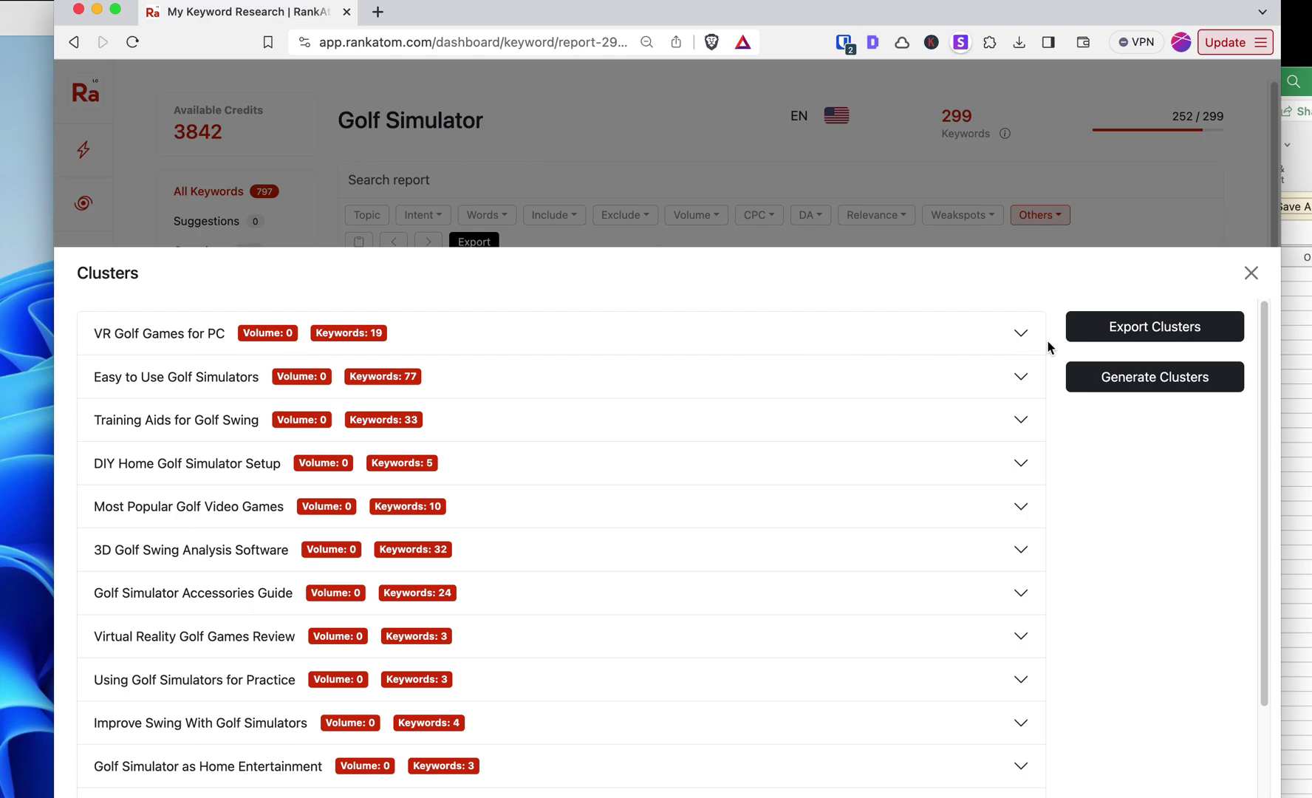
left_click(1022, 338)
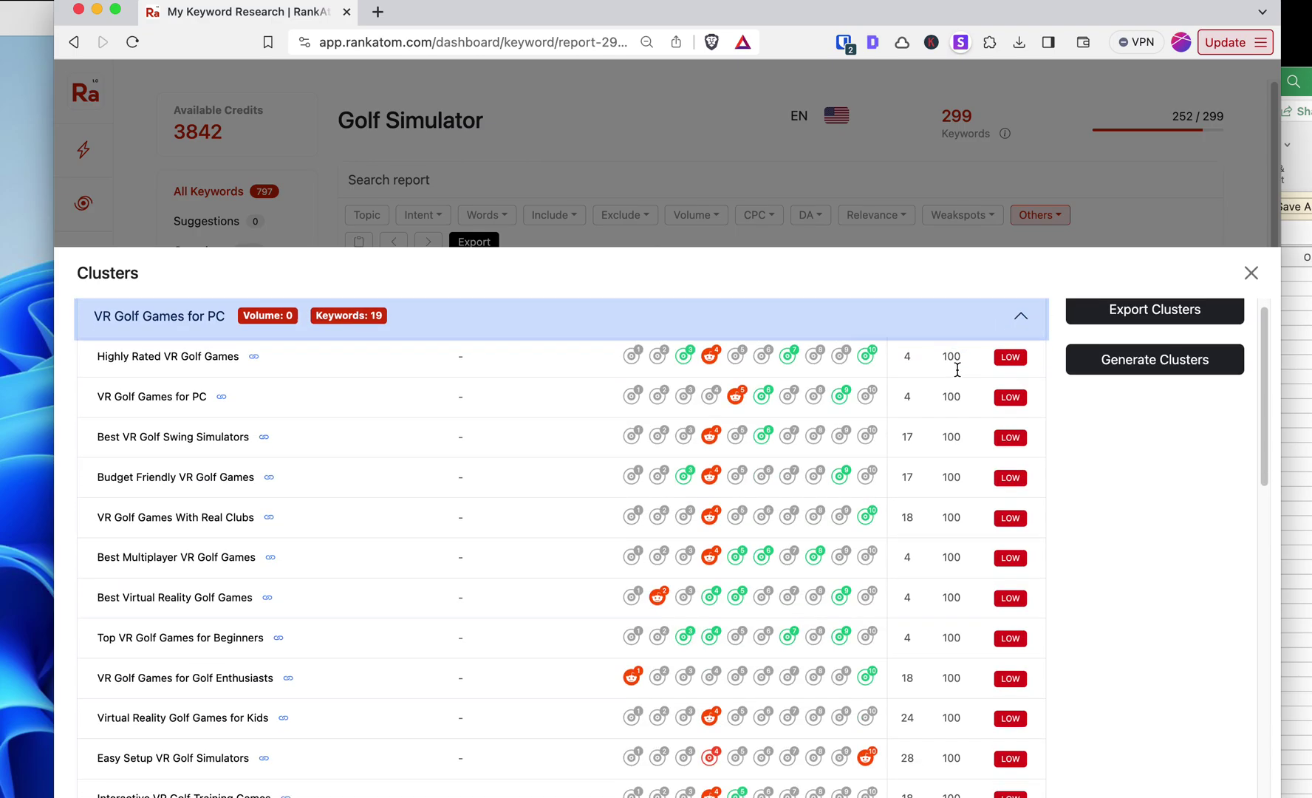
scroll(955, 359, "down", 2)
scroll(953, 378, "up", 2)
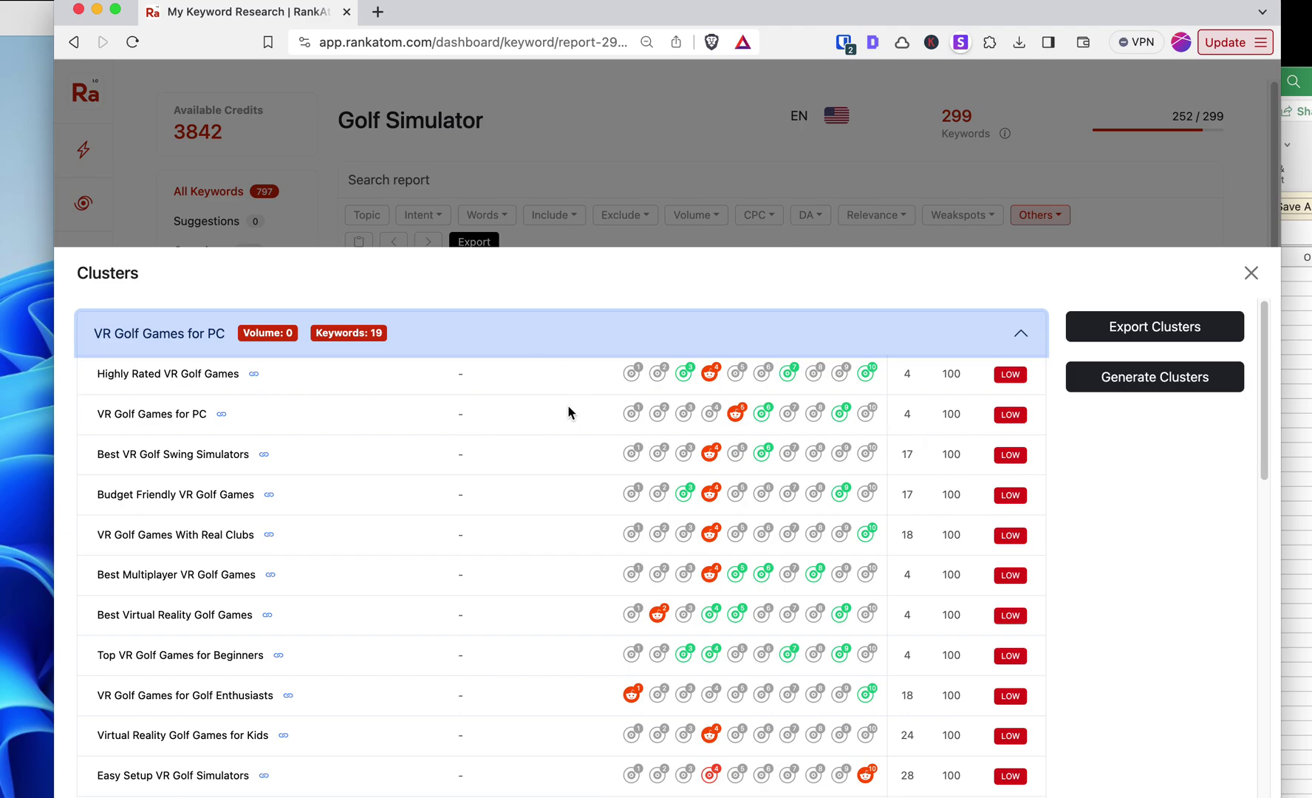
scroll(162, 384, "down", 1)
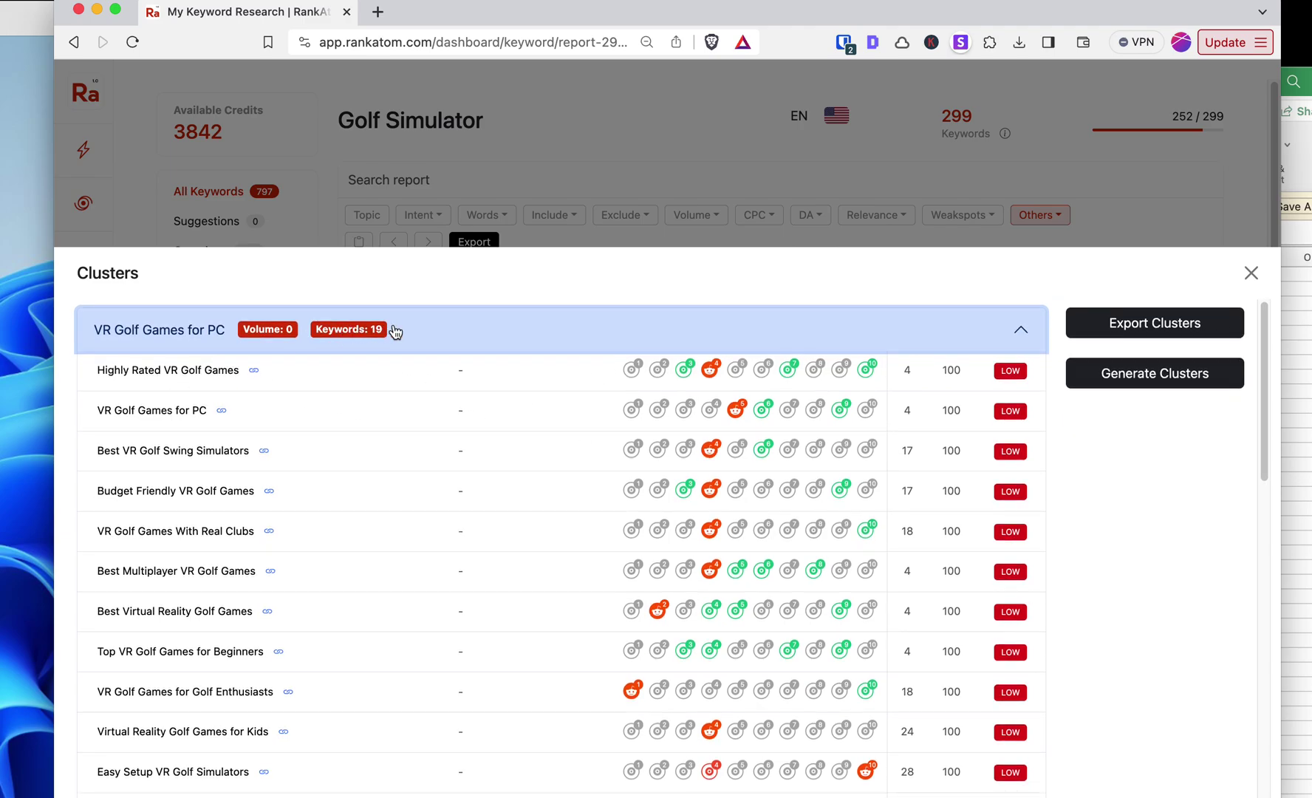
left_click(393, 330)
left_click(377, 329)
scroll(234, 443, "down", 6)
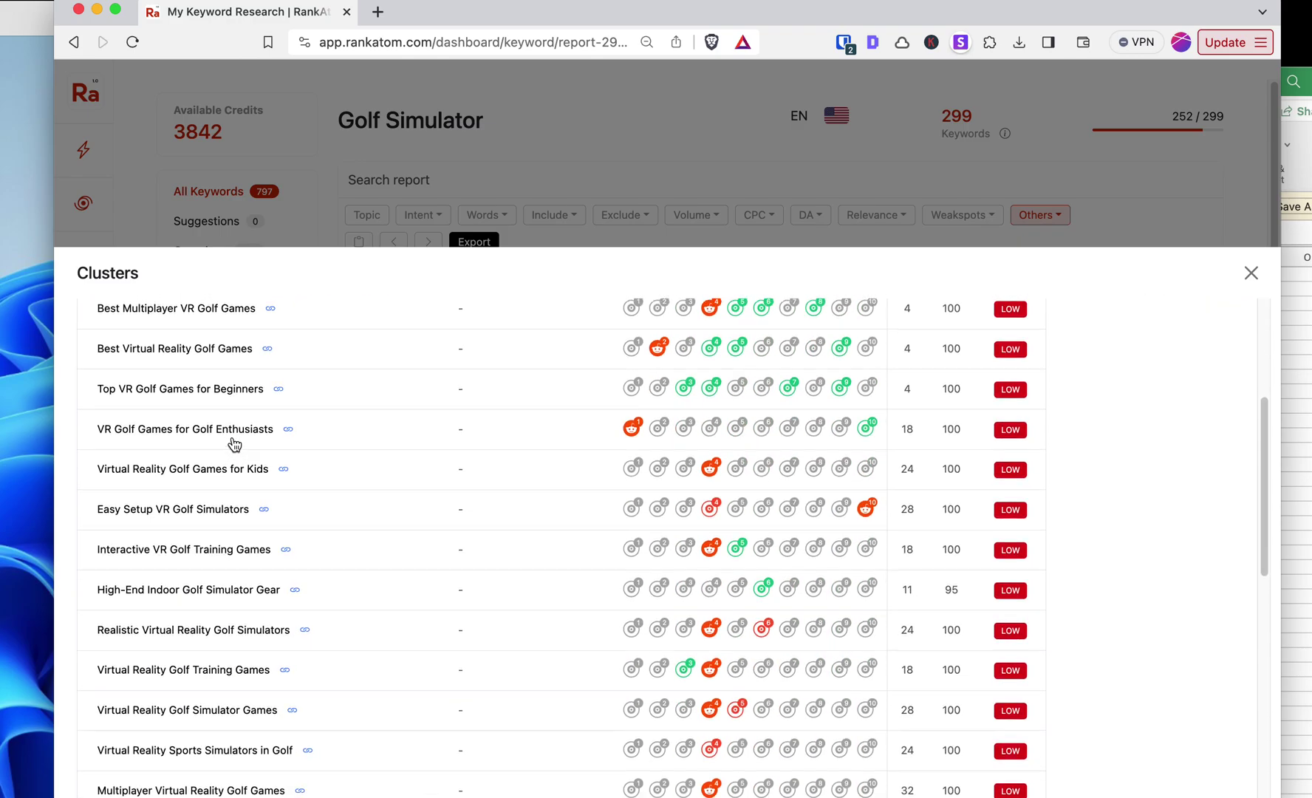
scroll(234, 444, "up", 6)
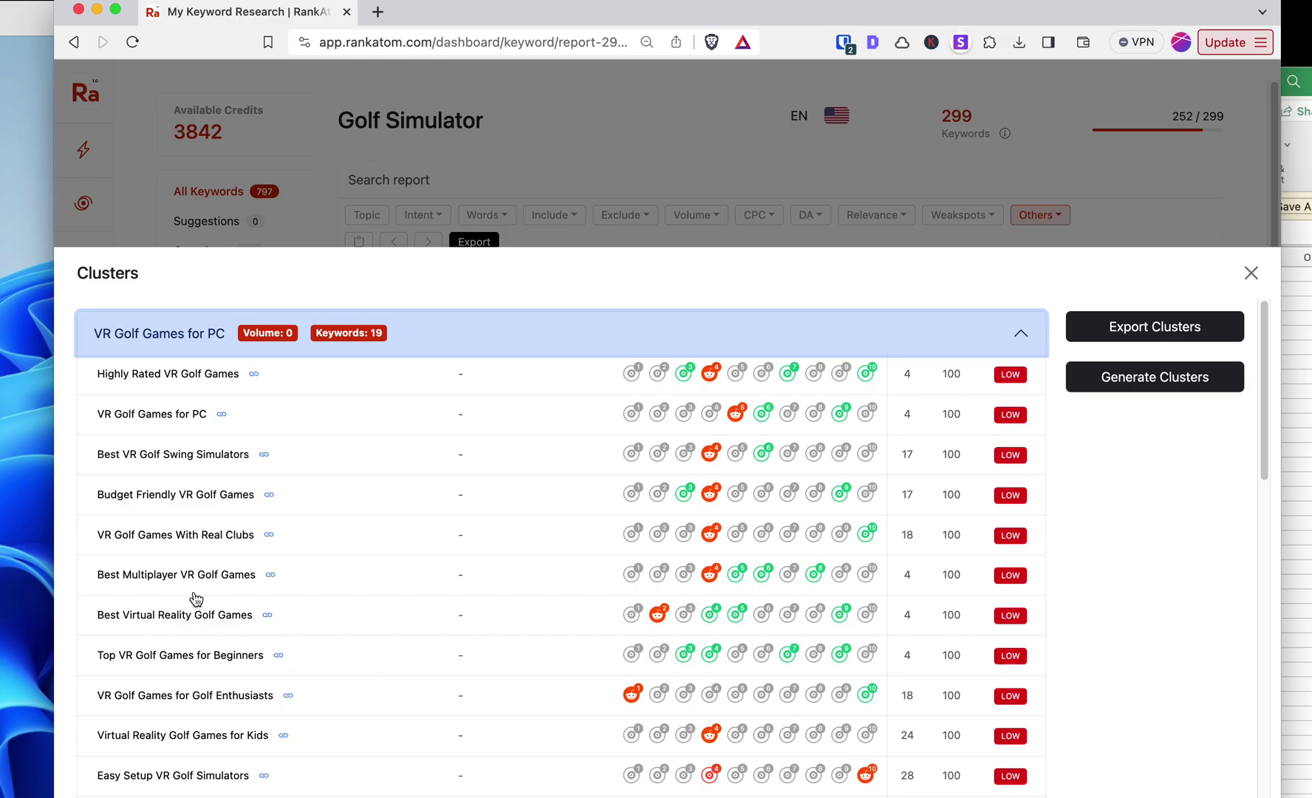
scroll(752, 521, "down", 2)
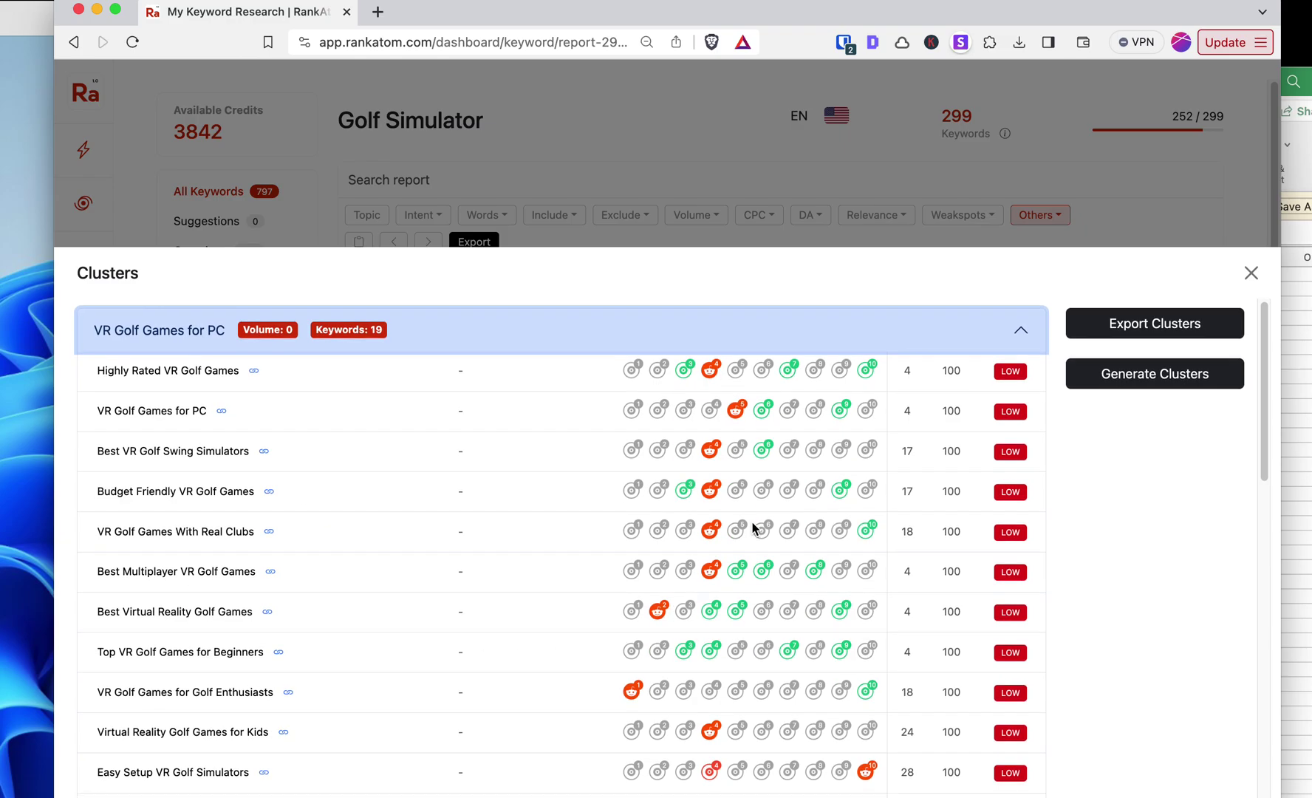
scroll(752, 526, "up", 1)
scroll(815, 405, "down", 10)
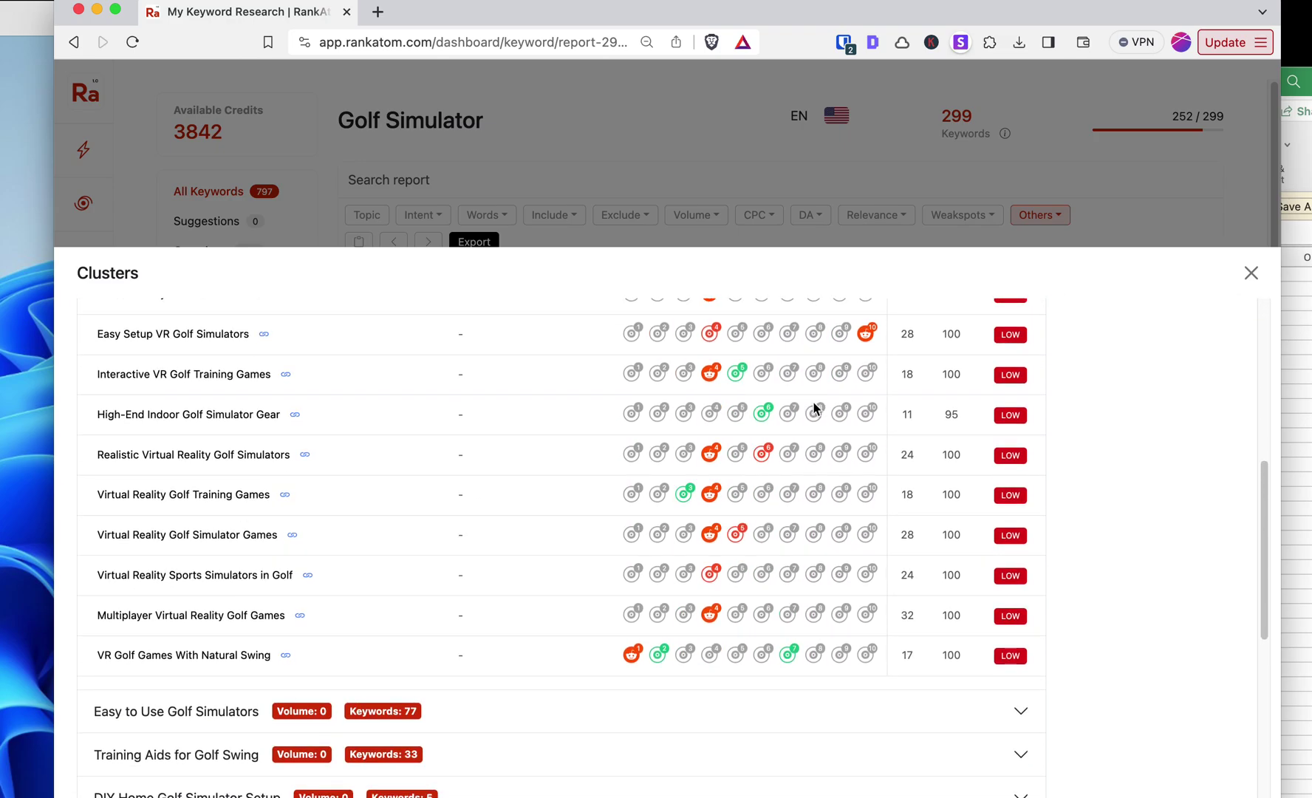
scroll(816, 407, "up", 10)
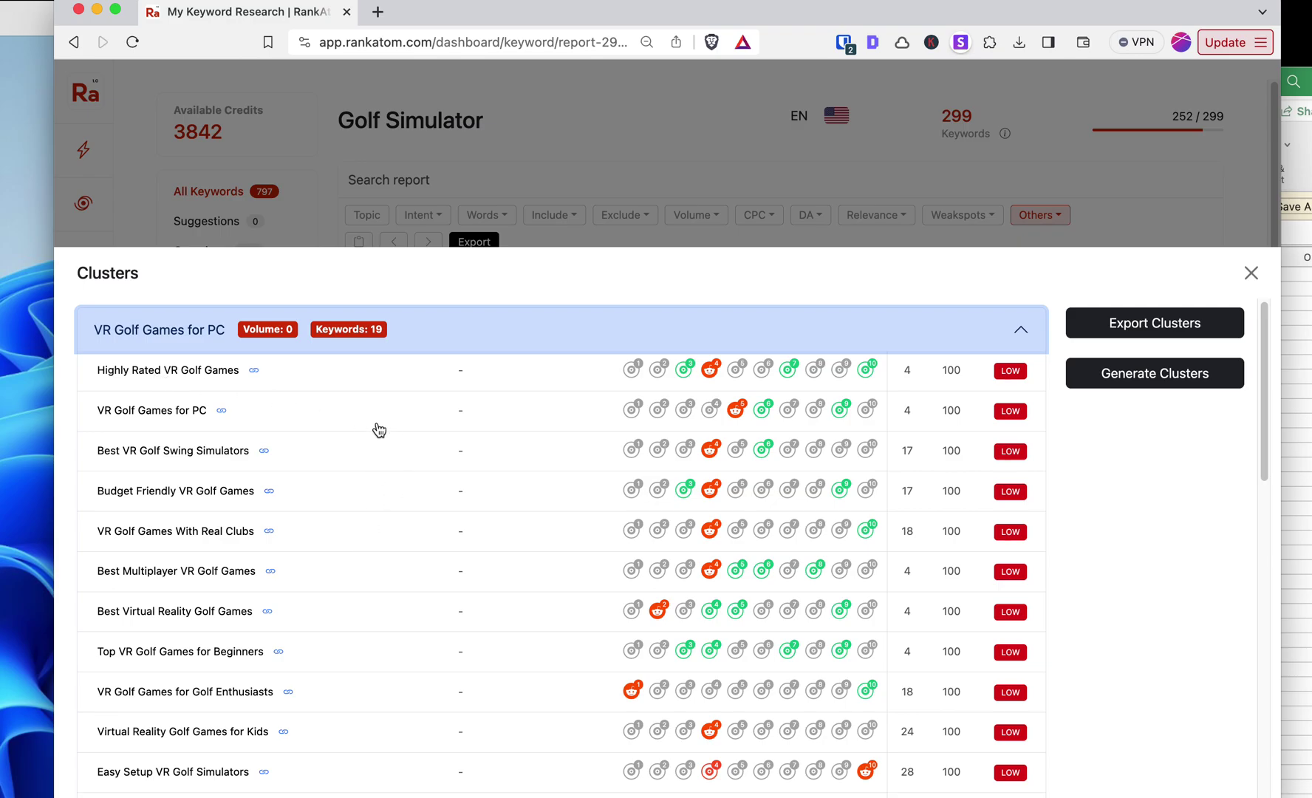
scroll(373, 551, "down", 5)
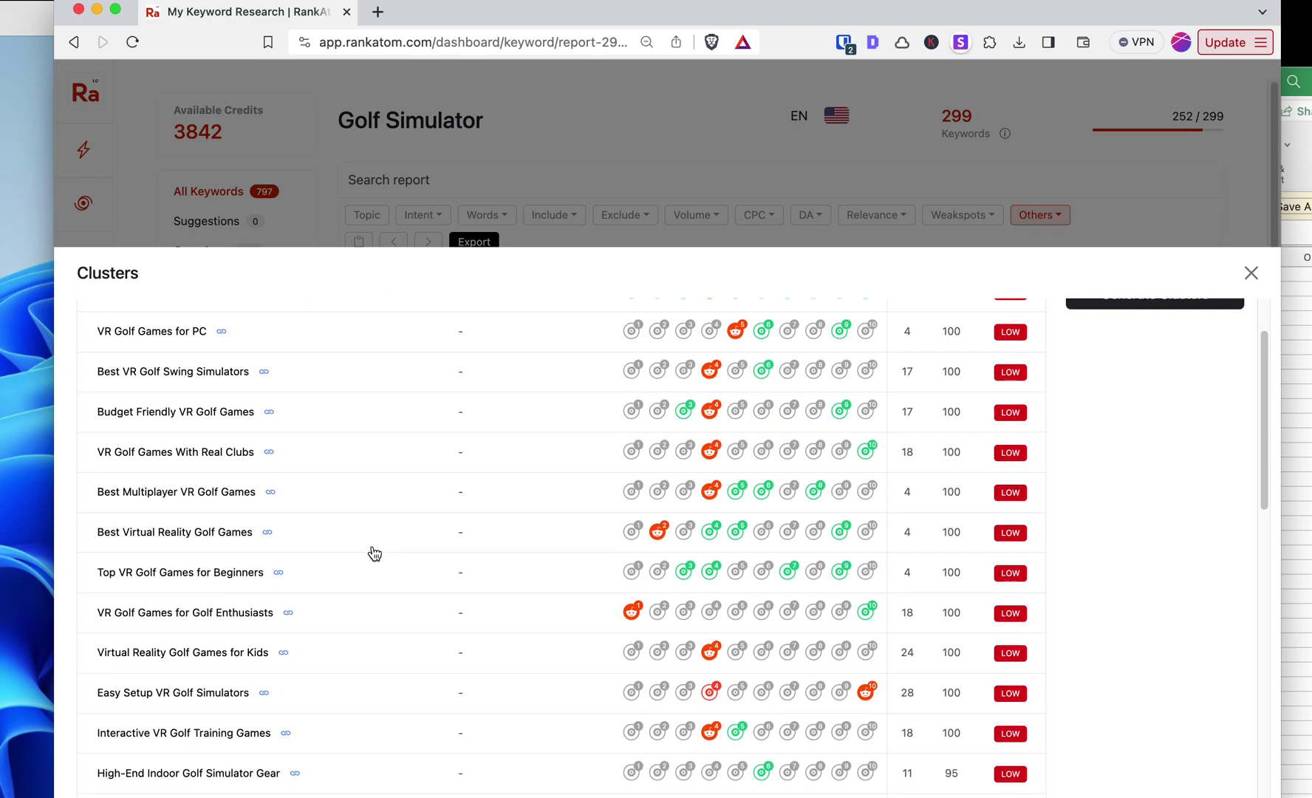
scroll(373, 552, "down", 6)
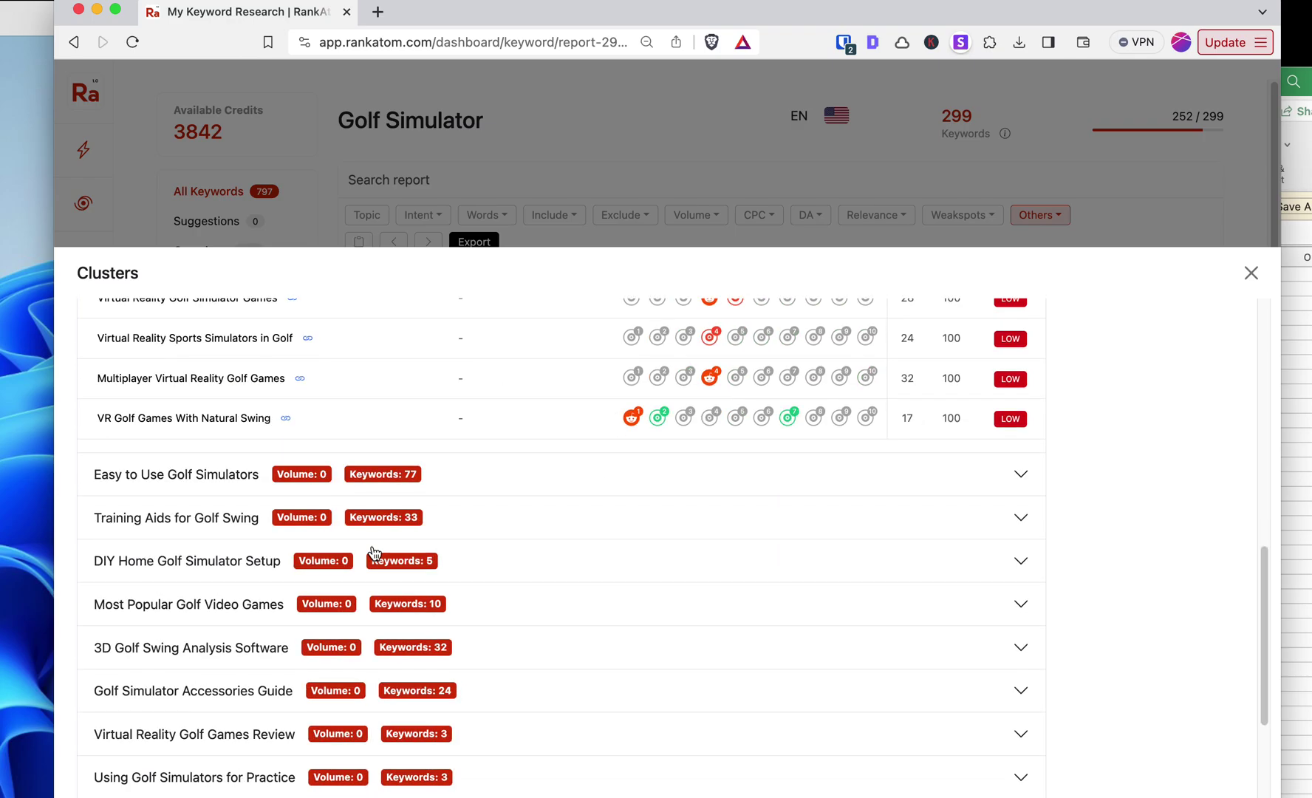
scroll(375, 547, "up", 2)
scroll(383, 529, "down", 1)
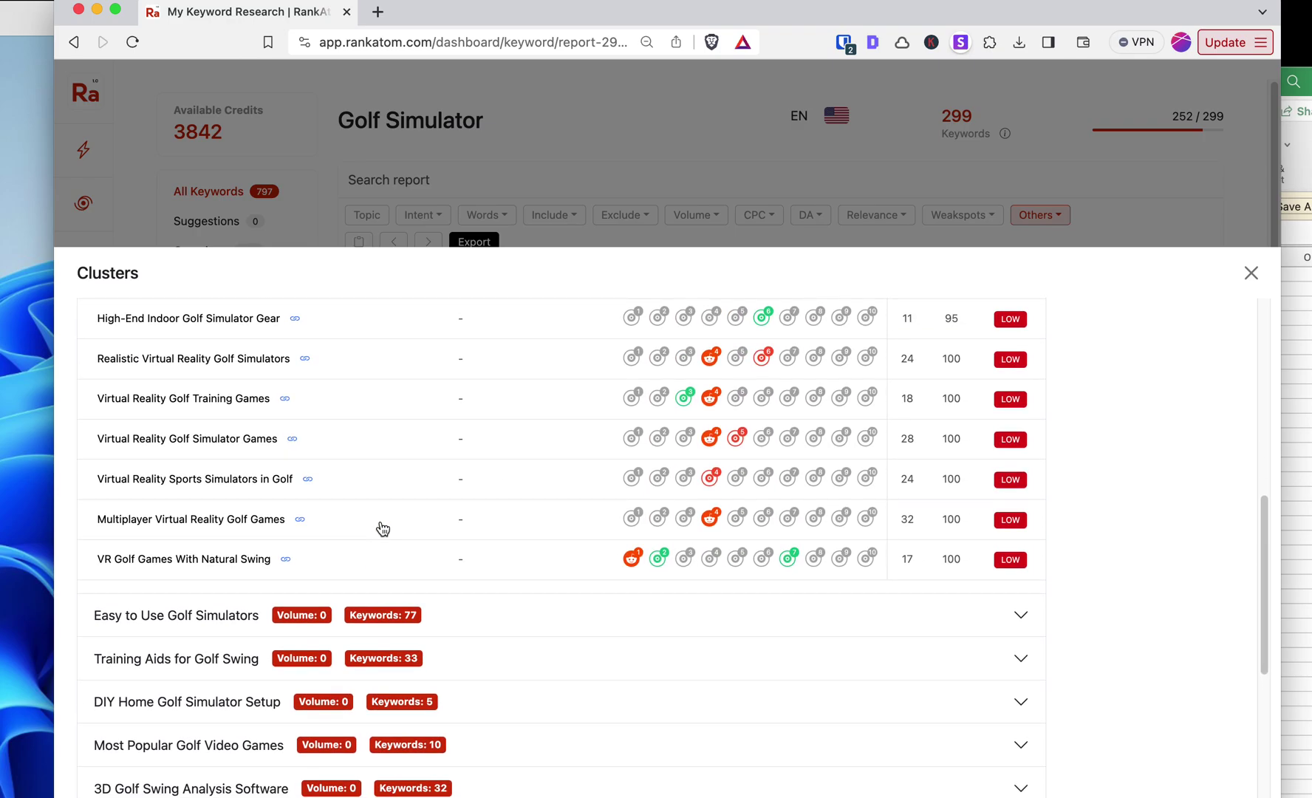
scroll(446, 355, "up", 10)
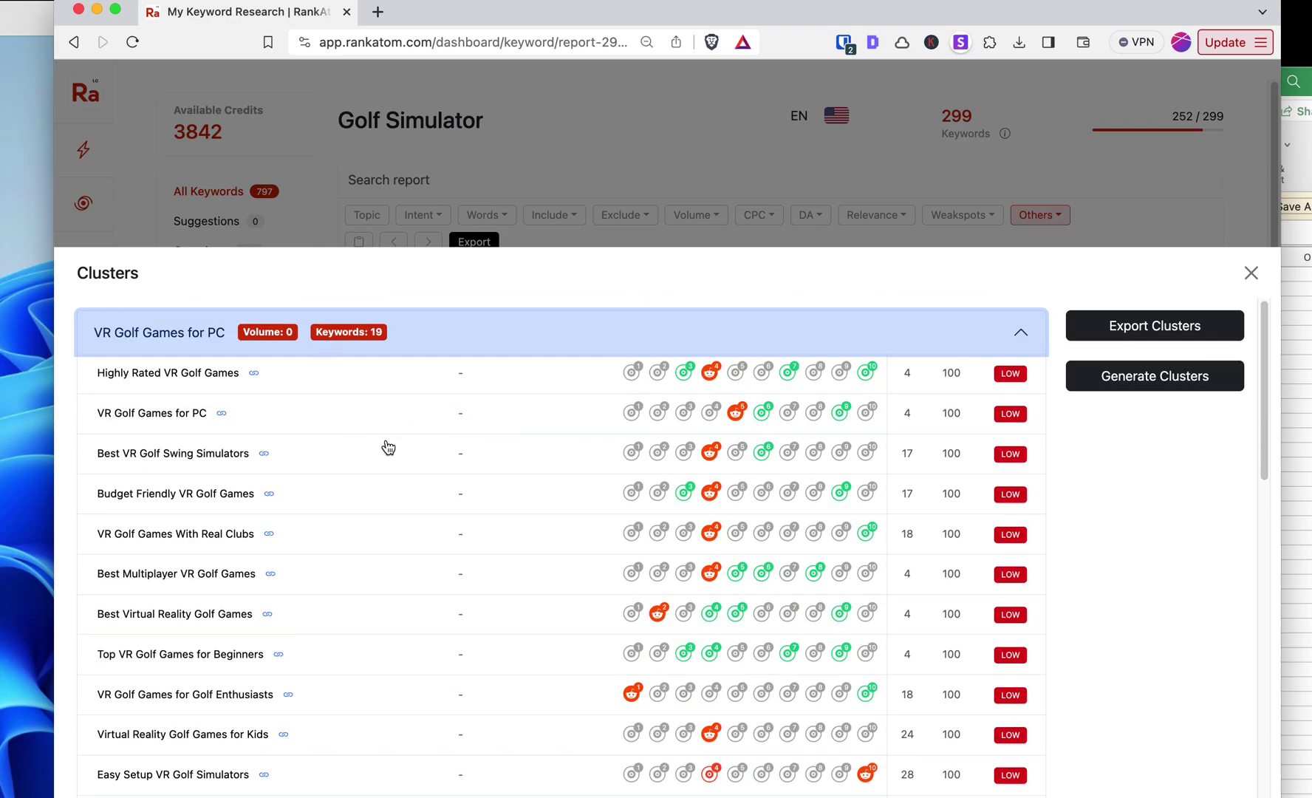
scroll(390, 453, "down", 1)
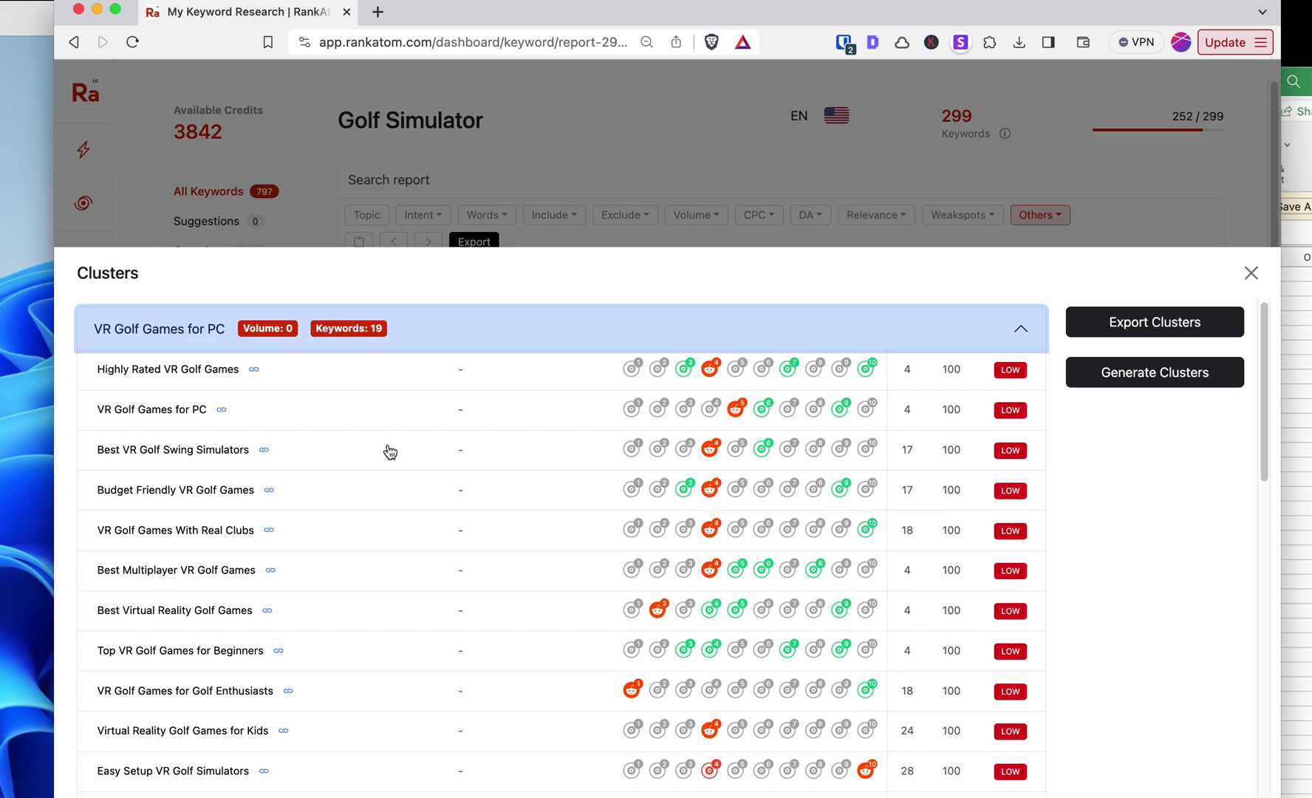
scroll(399, 477, "down", 2)
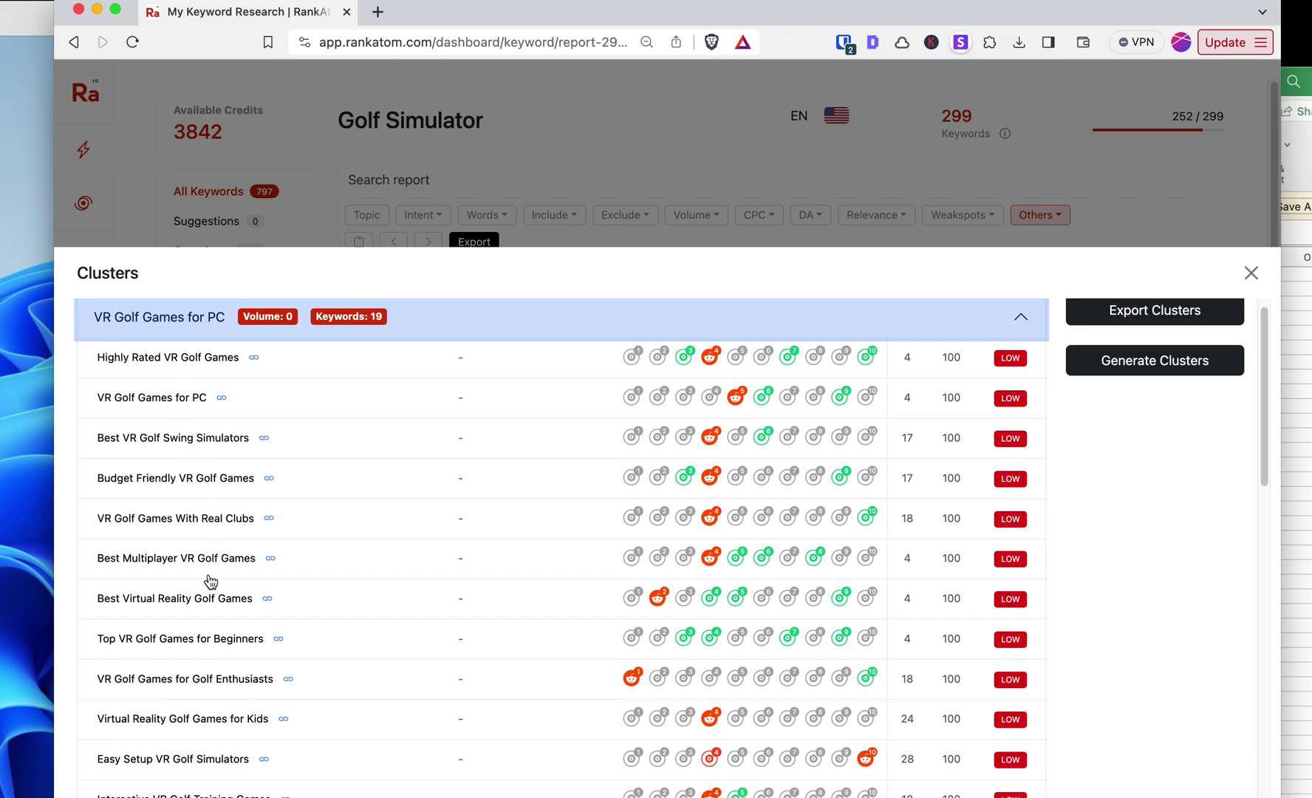
scroll(210, 581, "down", 3)
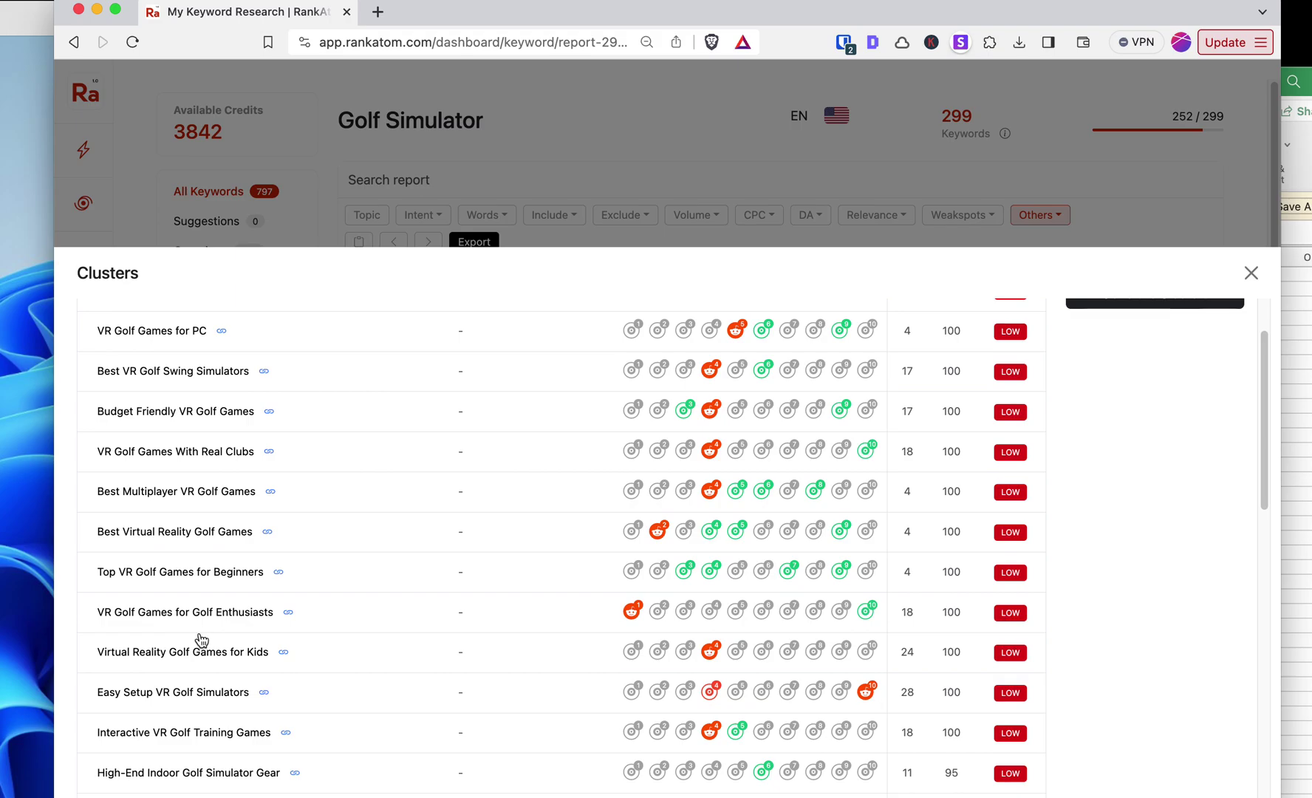
scroll(201, 640, "down", 5)
scroll(196, 635, "up", 8)
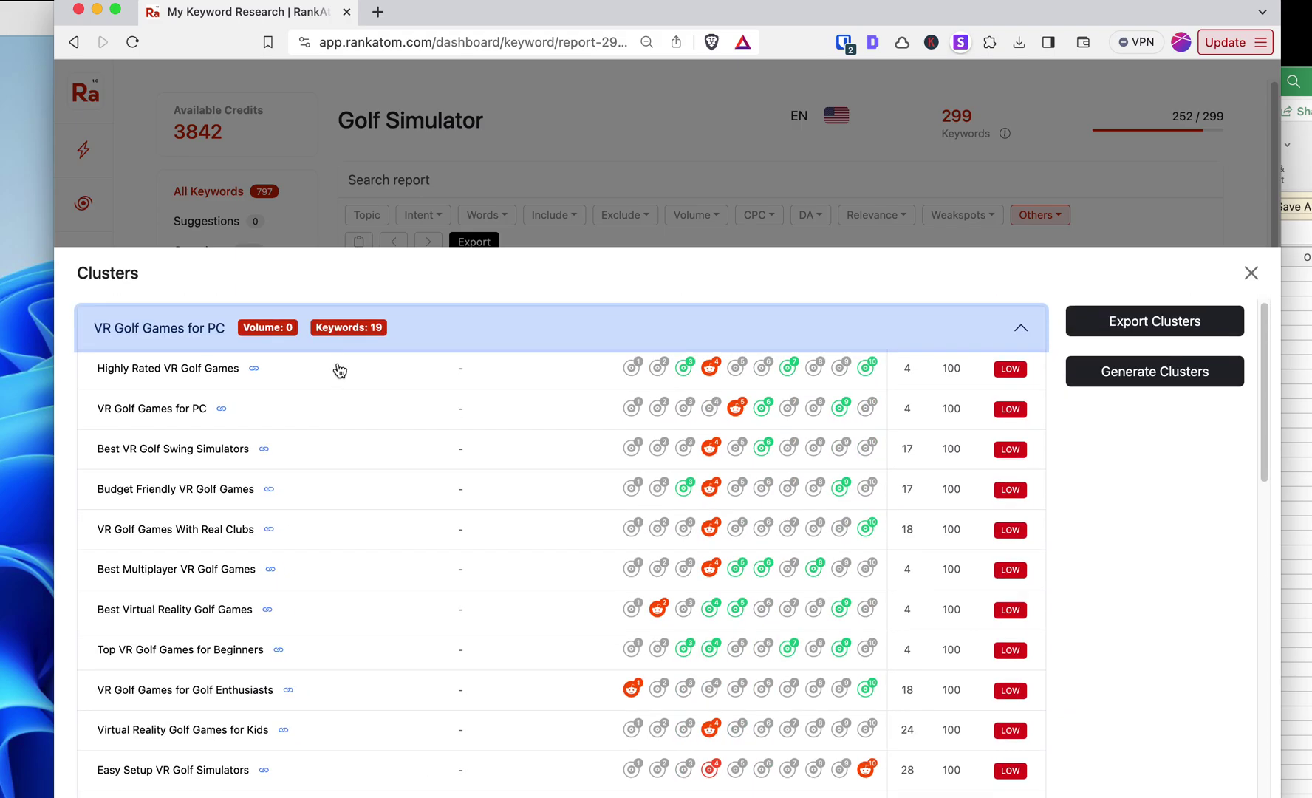
scroll(220, 569, "down", 5)
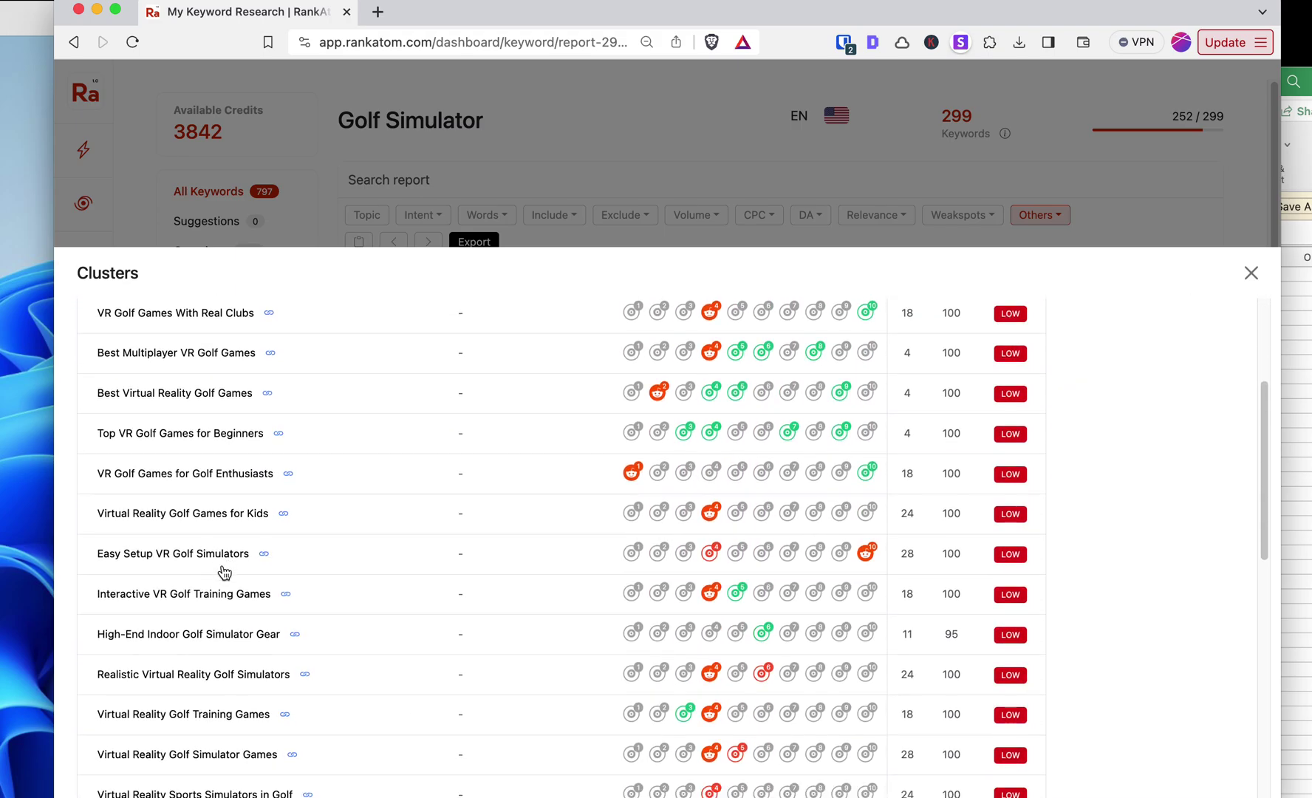
scroll(224, 572, "down", 3)
scroll(219, 532, "up", 6)
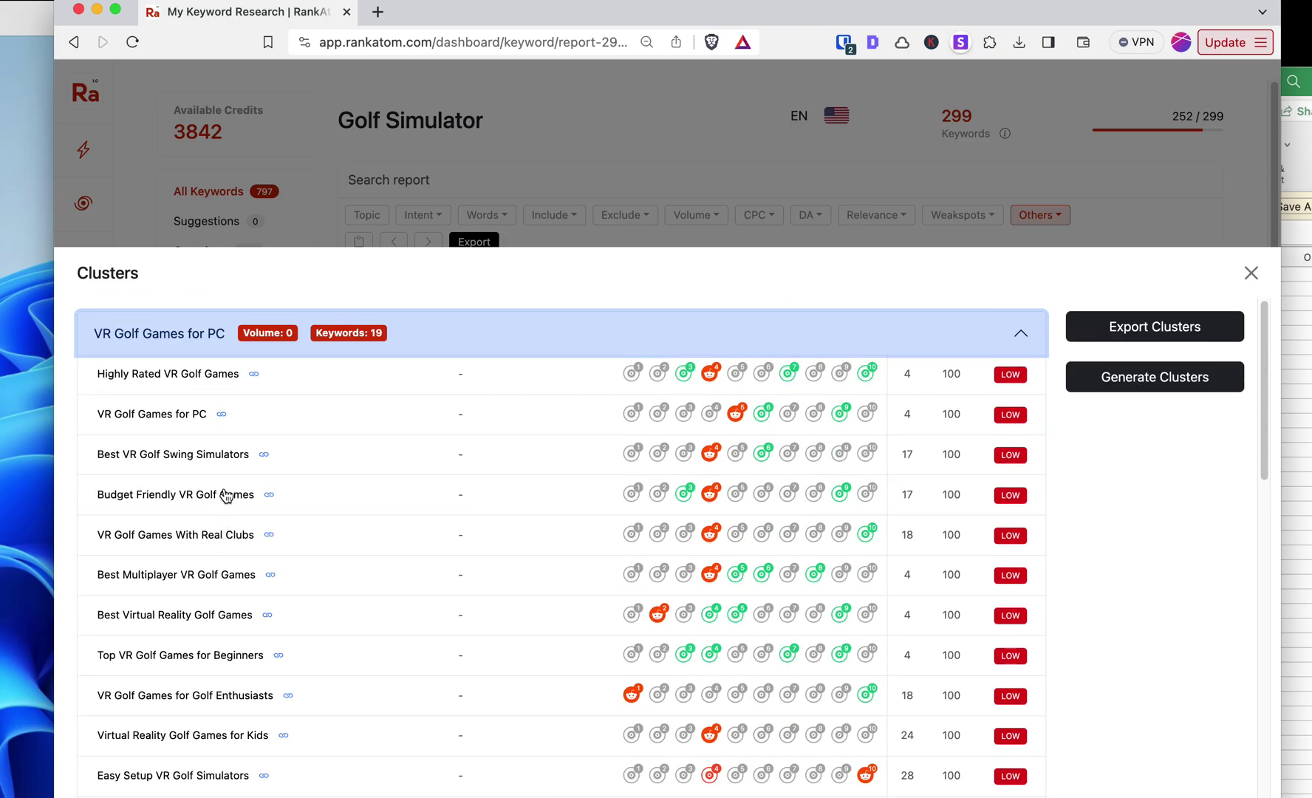
scroll(216, 414, "down", 8)
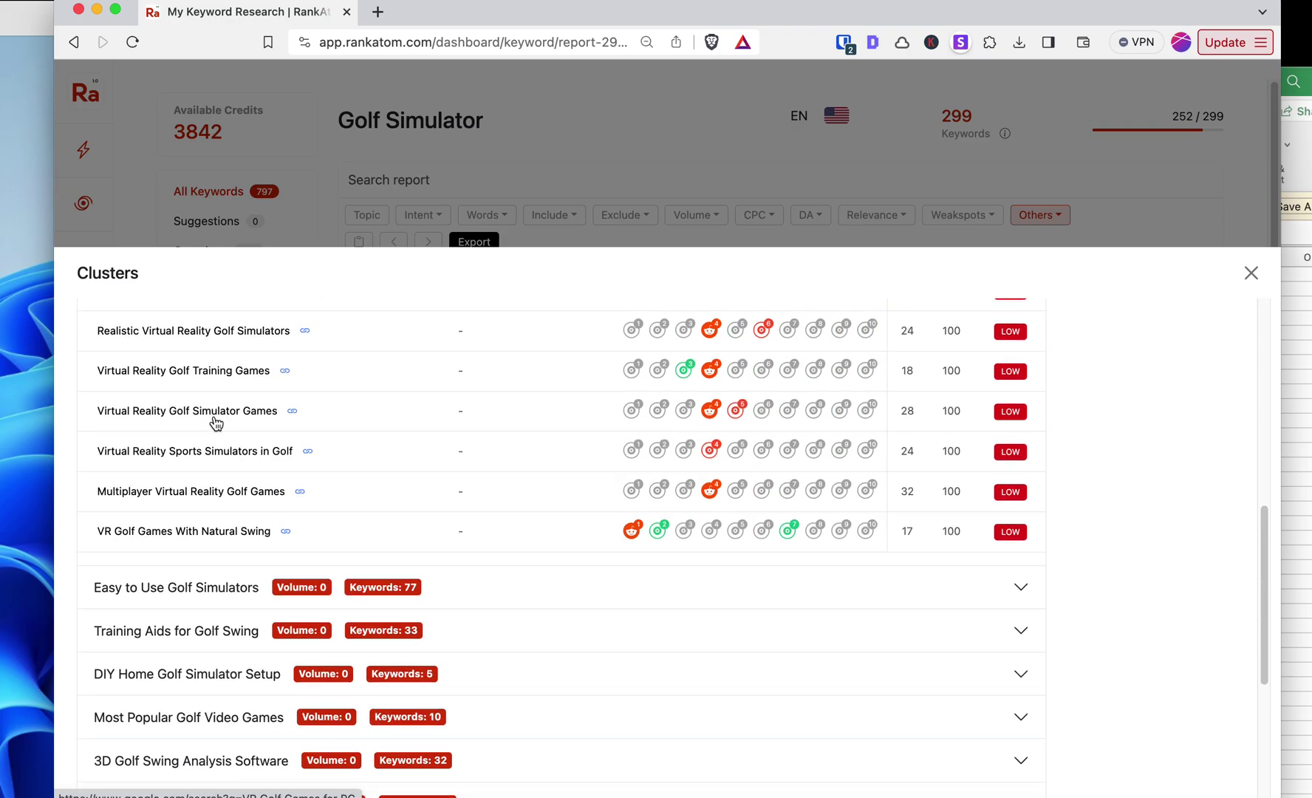
scroll(215, 425, "up", 1)
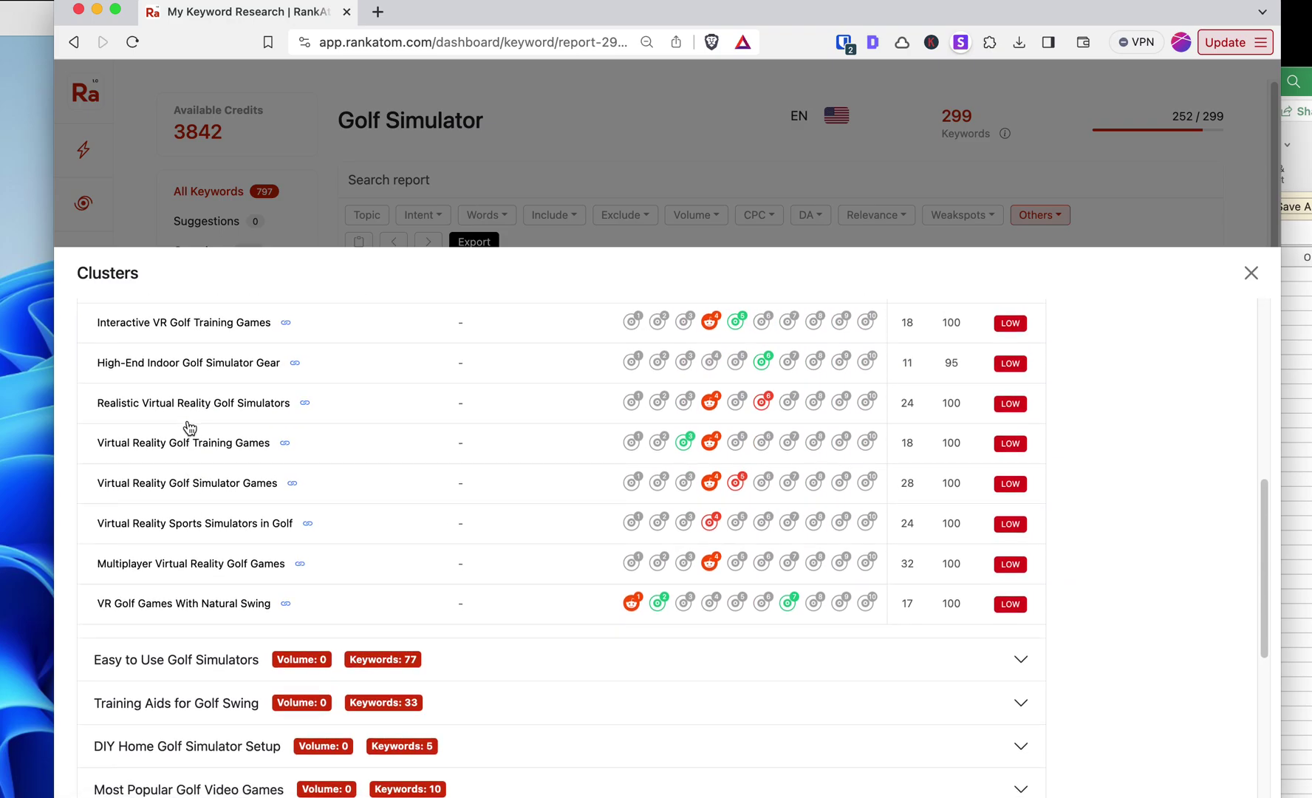
scroll(185, 422, "up", 3)
scroll(189, 416, "up", 3)
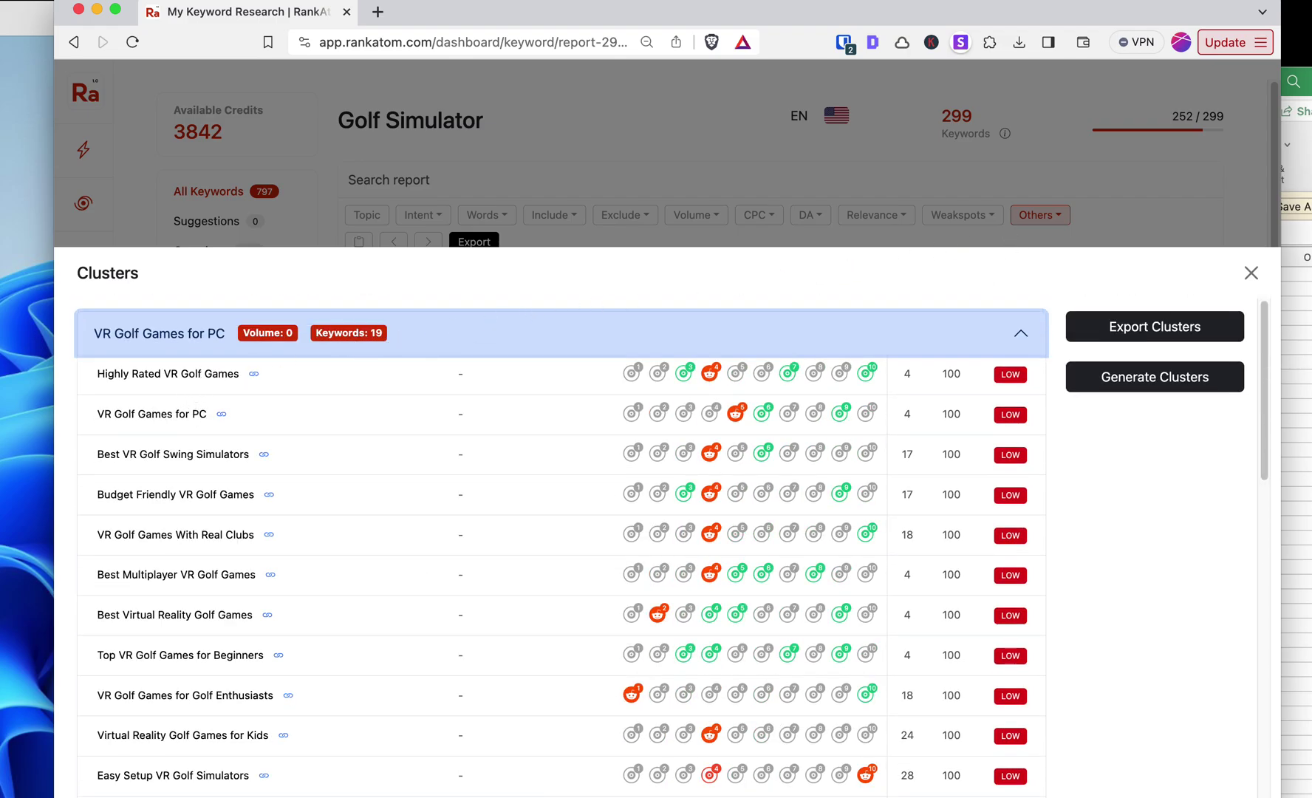
scroll(444, 551, "down", 8)
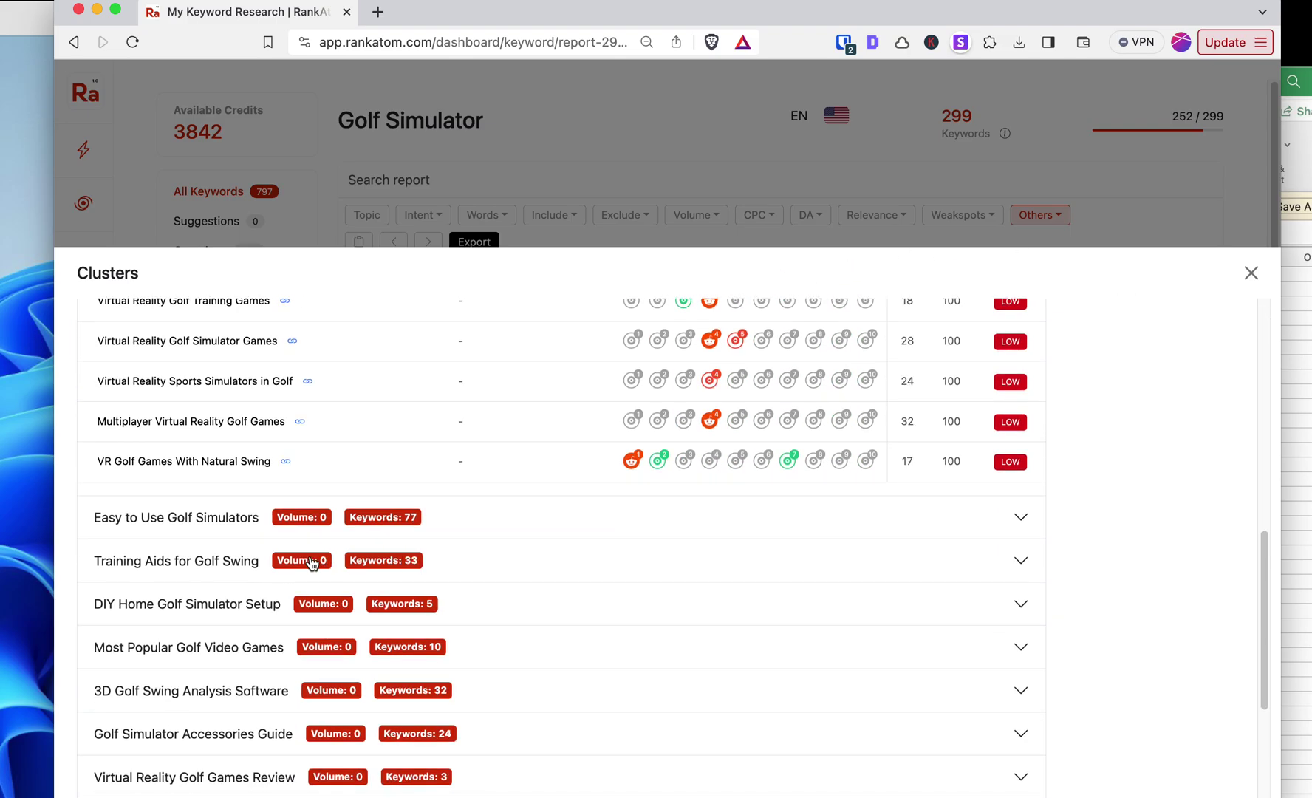
Step: Expand and collapse the Easy to Use Golf Simulators and DIY Home Golf Simulator Setup clusters
left_click(118, 517)
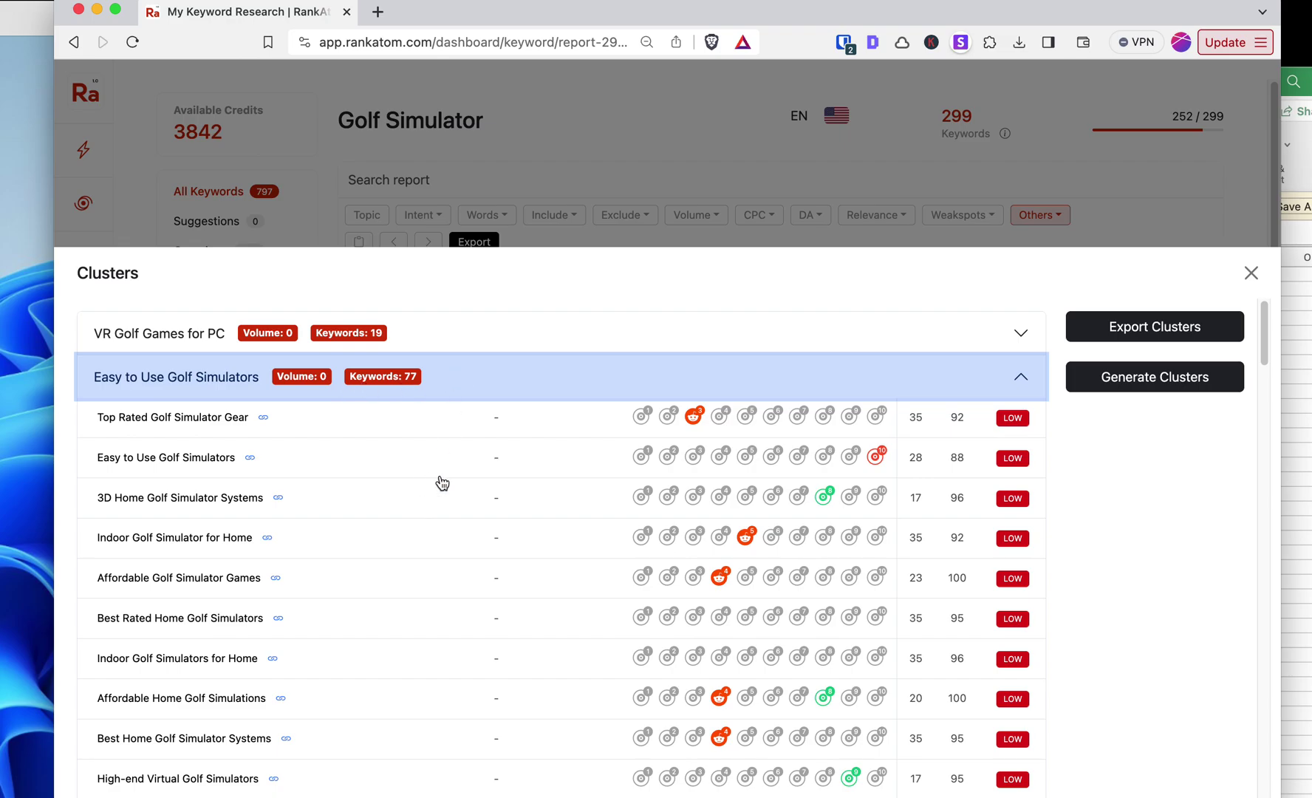
left_click(528, 377)
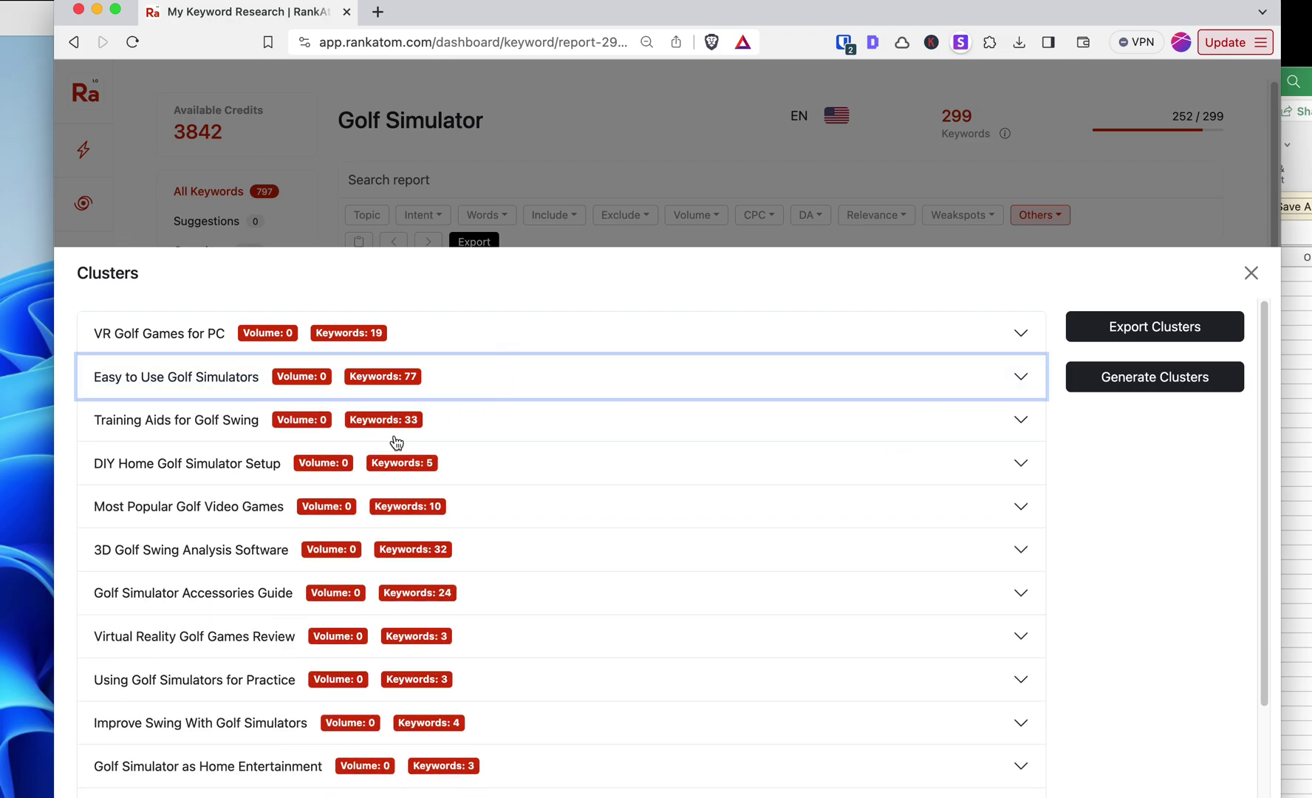
left_click(436, 464)
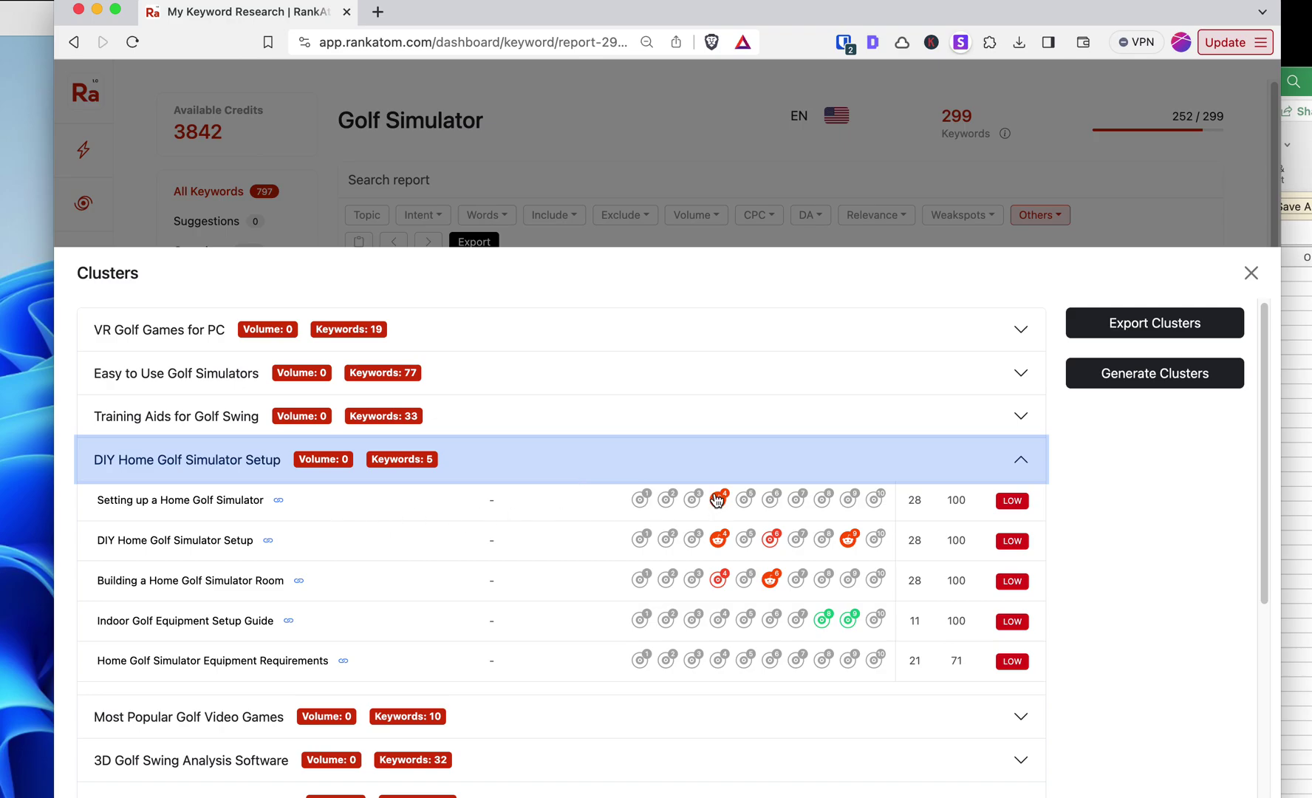
left_click(510, 468)
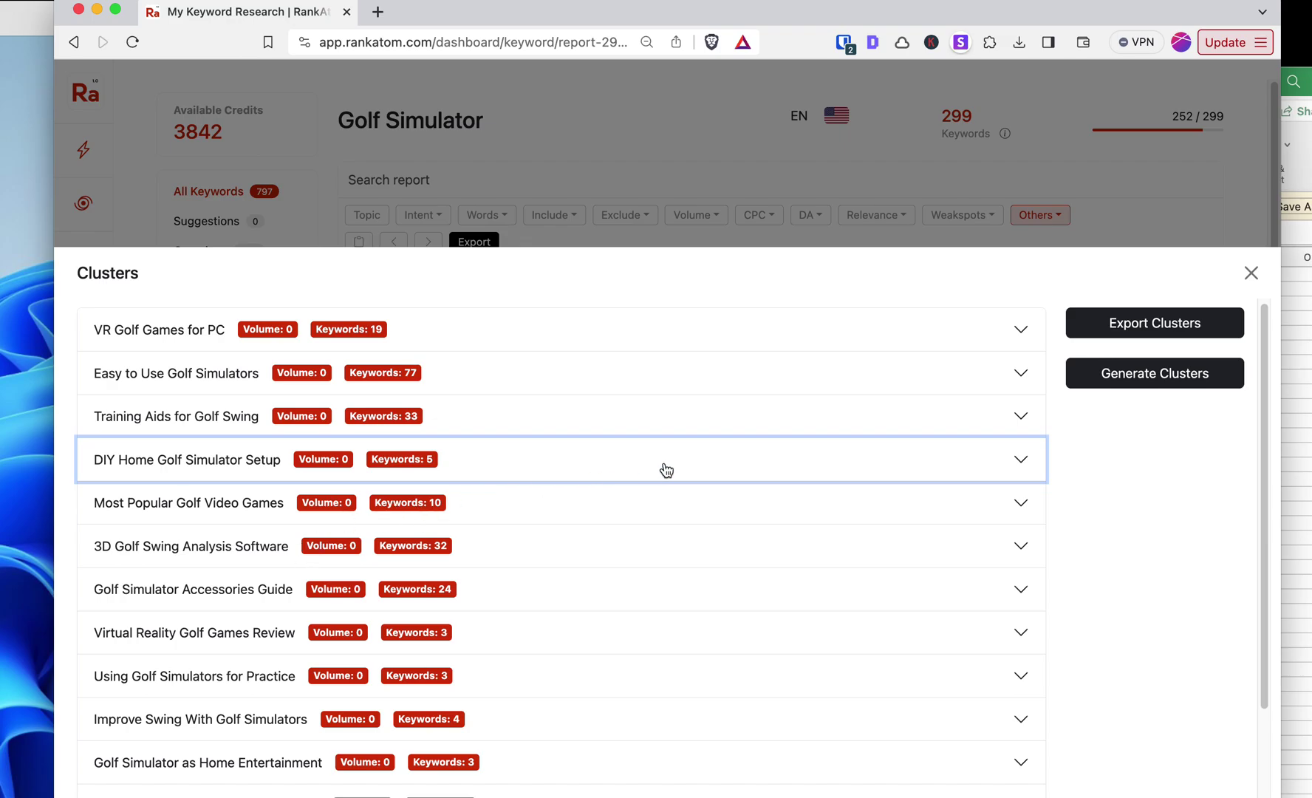
scroll(650, 488, "down", 3)
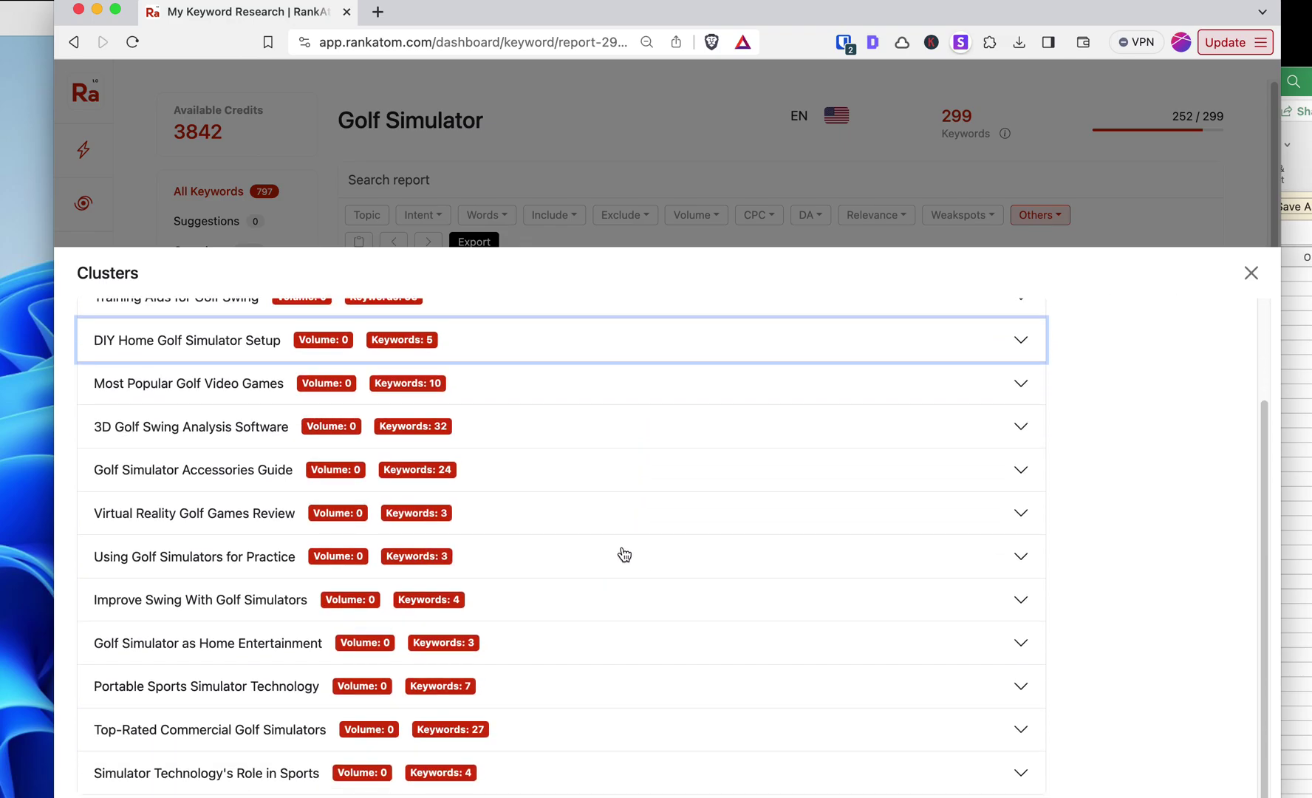
scroll(623, 554, "up", 3)
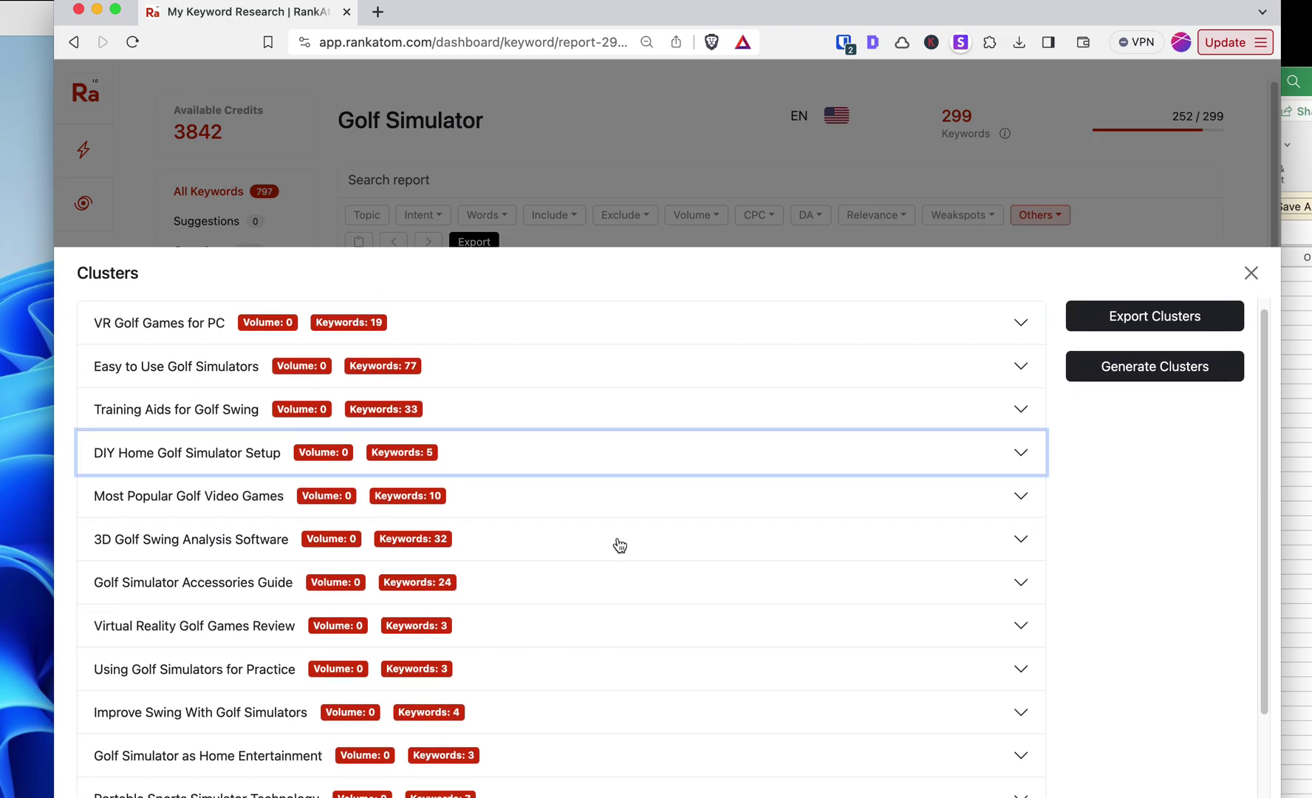
scroll(616, 510, "down", 1)
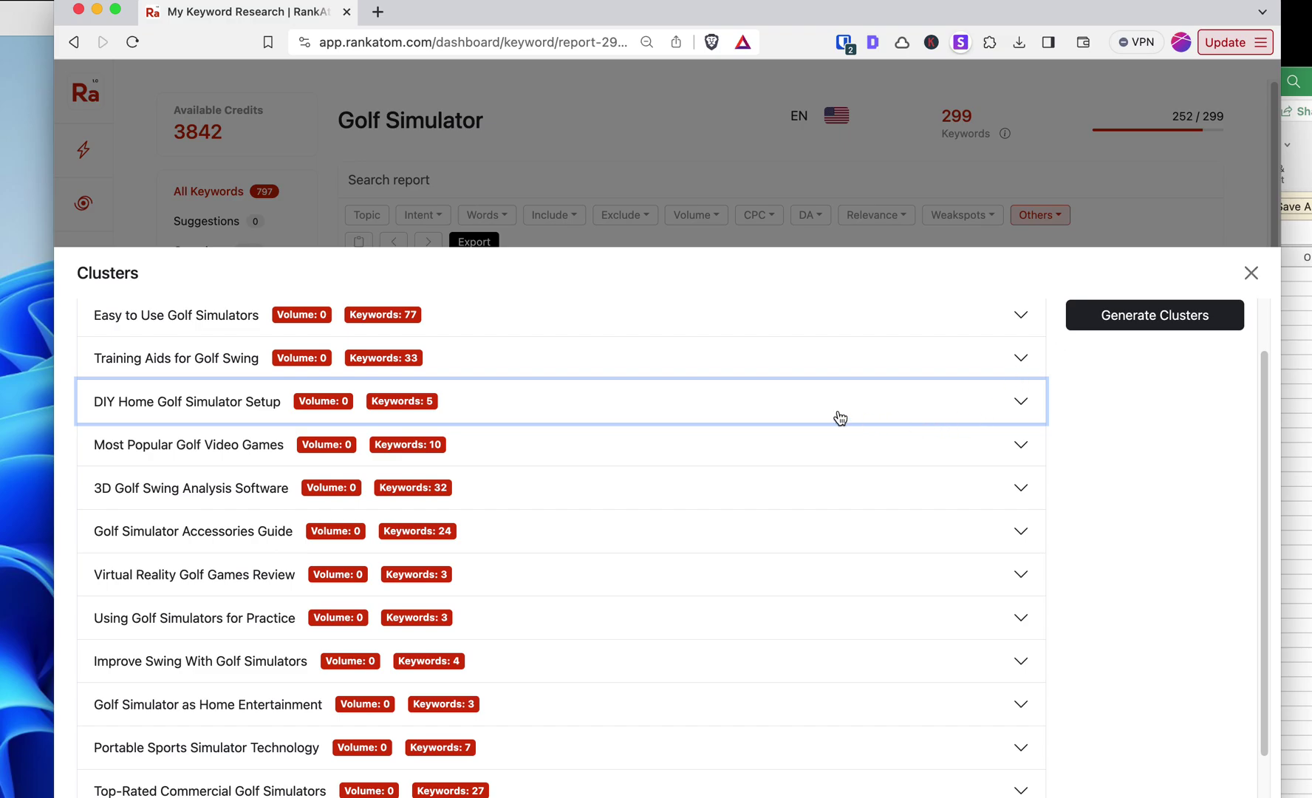
Step: Close the Clusters dialog to show the Golf Simulator keyword report sorted by SERP analysis
left_click(1251, 273)
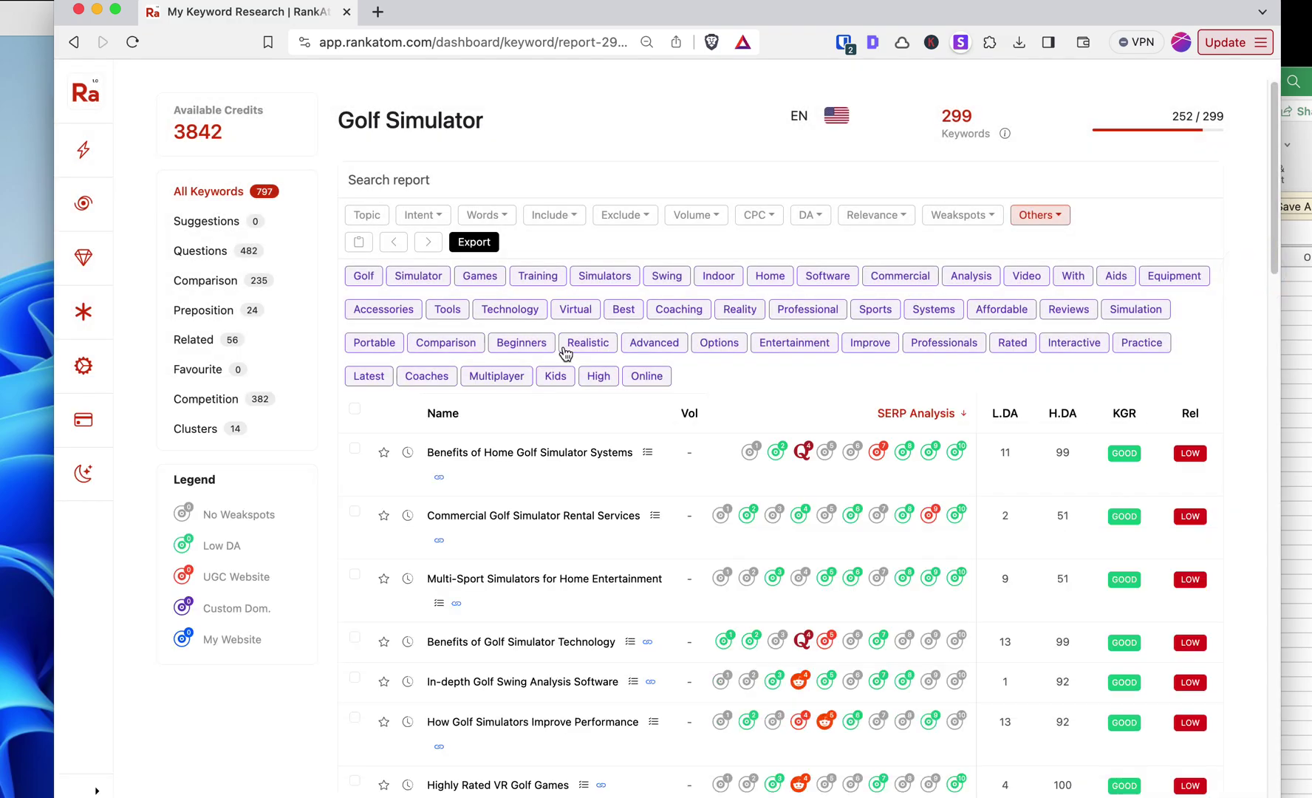